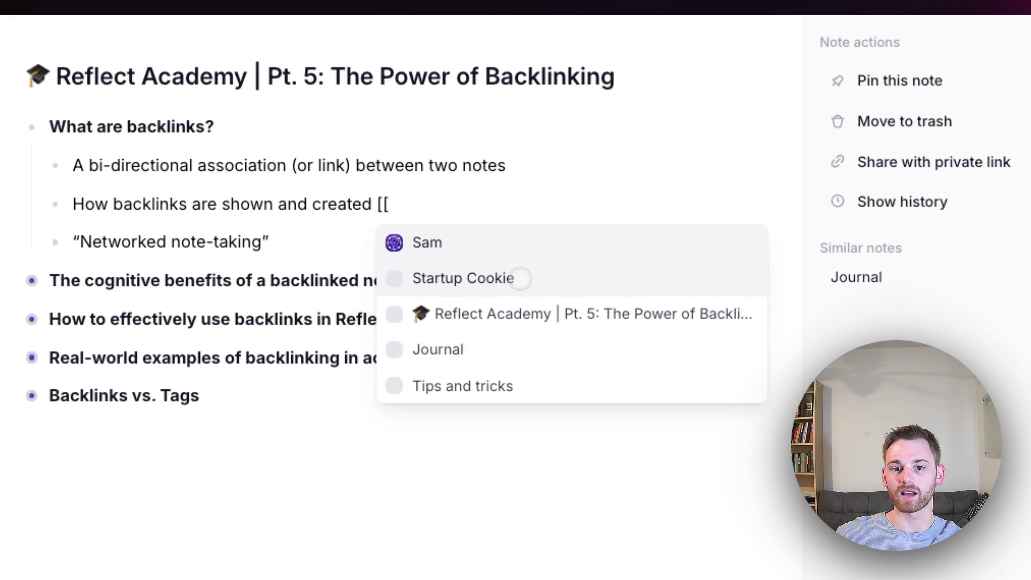
Link Startup Cookie in the backlinks bullet and open that note to see its two backlinks
click(520, 278)
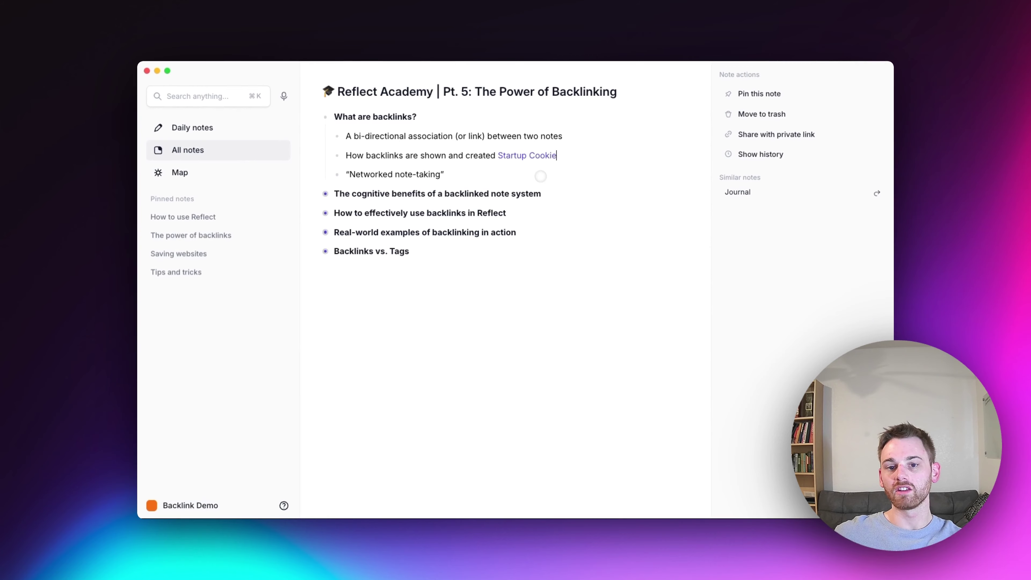
mouse_move(542, 162)
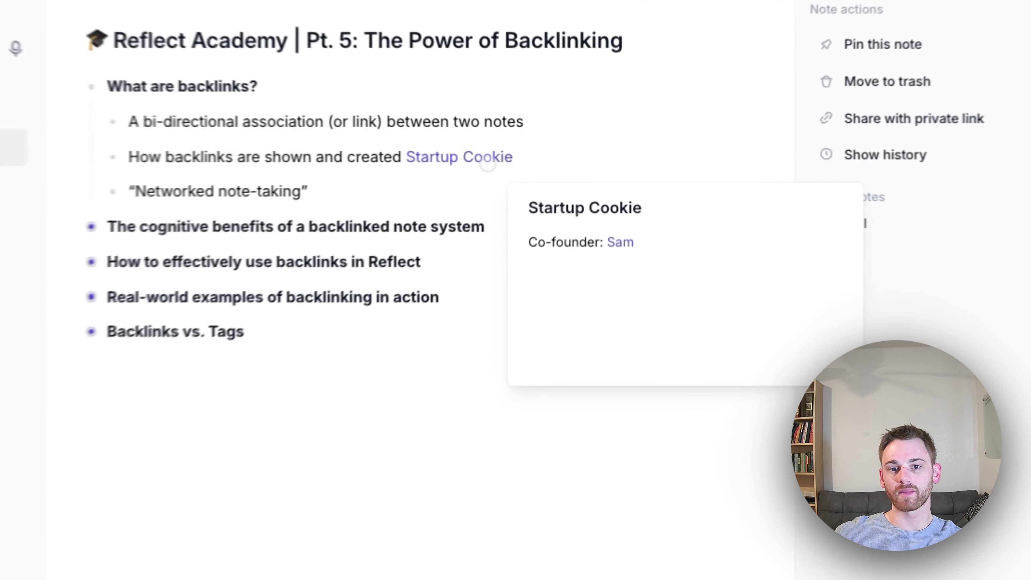
click(546, 156)
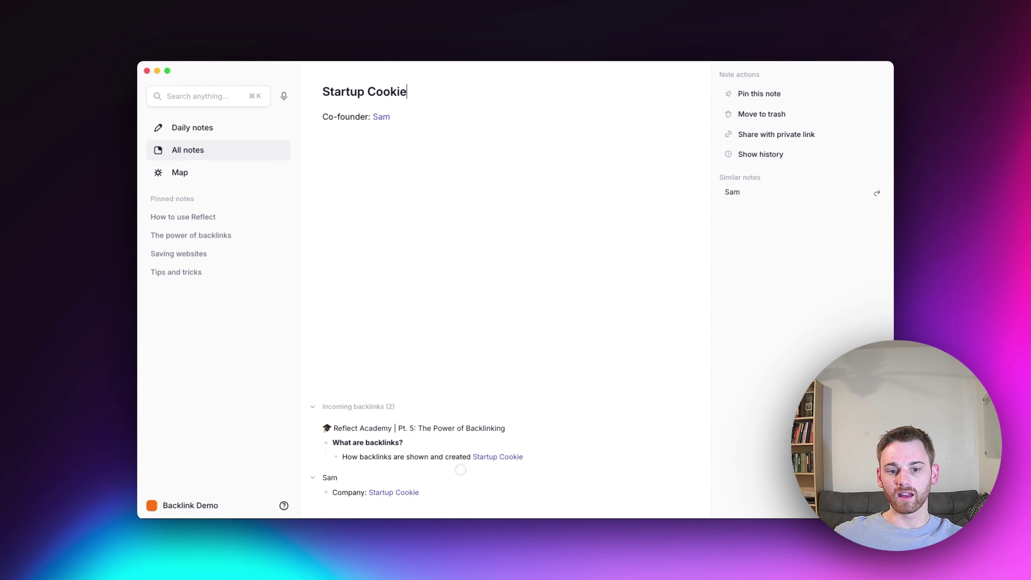
Add a Reflect Academy note link below 'Co-founder: Sam', then open that note
click(406, 124)
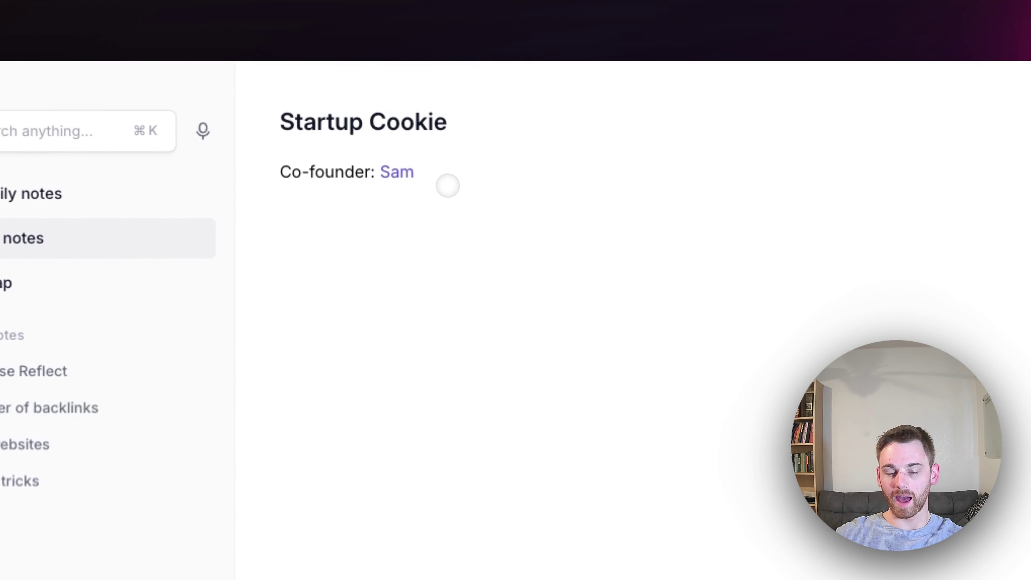
key(Return)
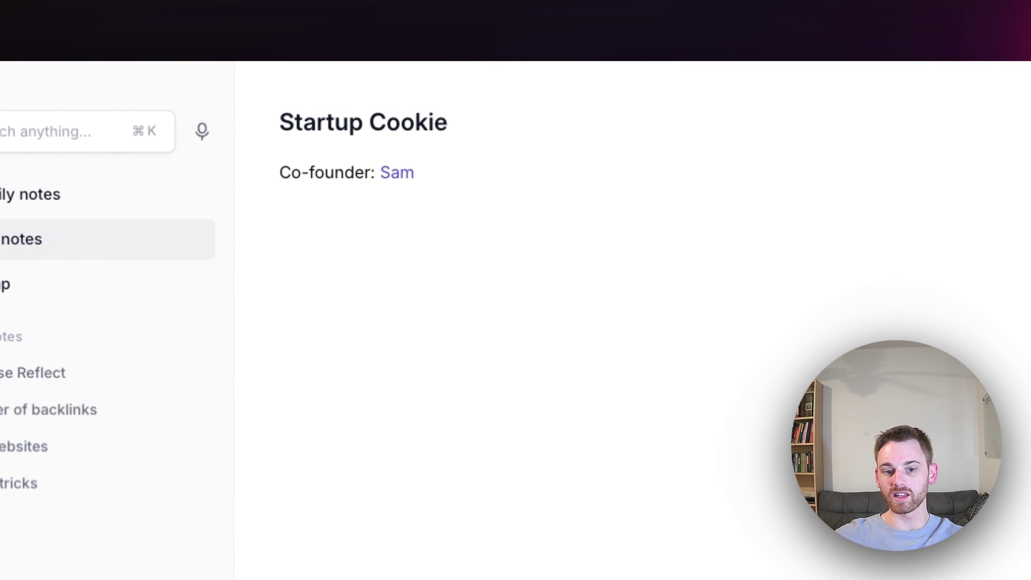
text([[)
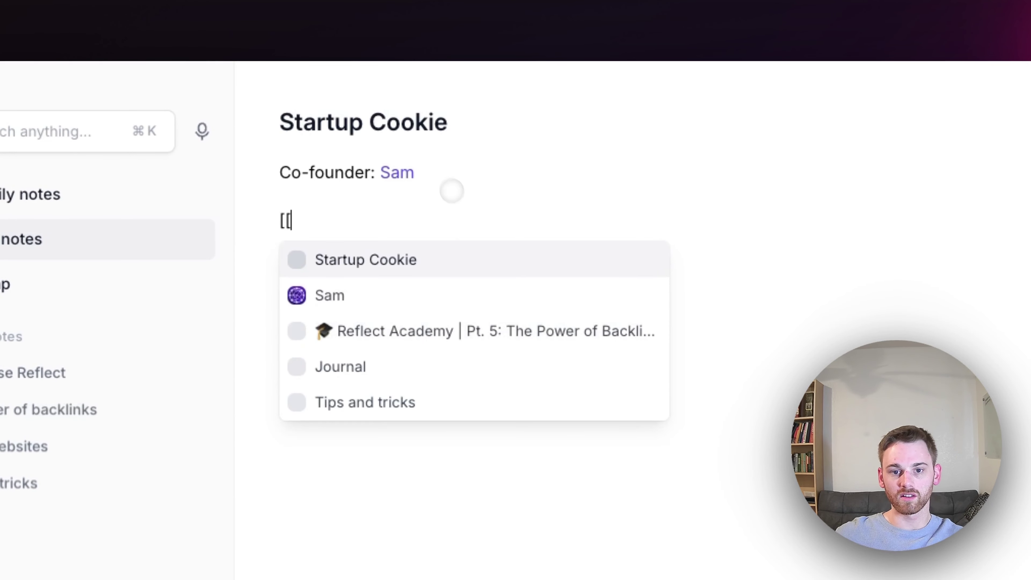
click(524, 328)
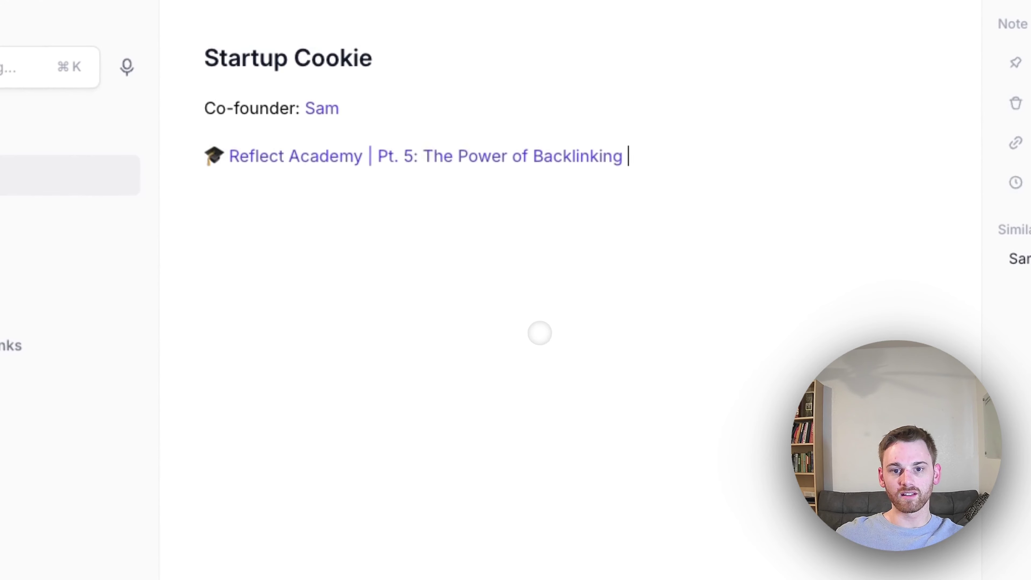
click(504, 158)
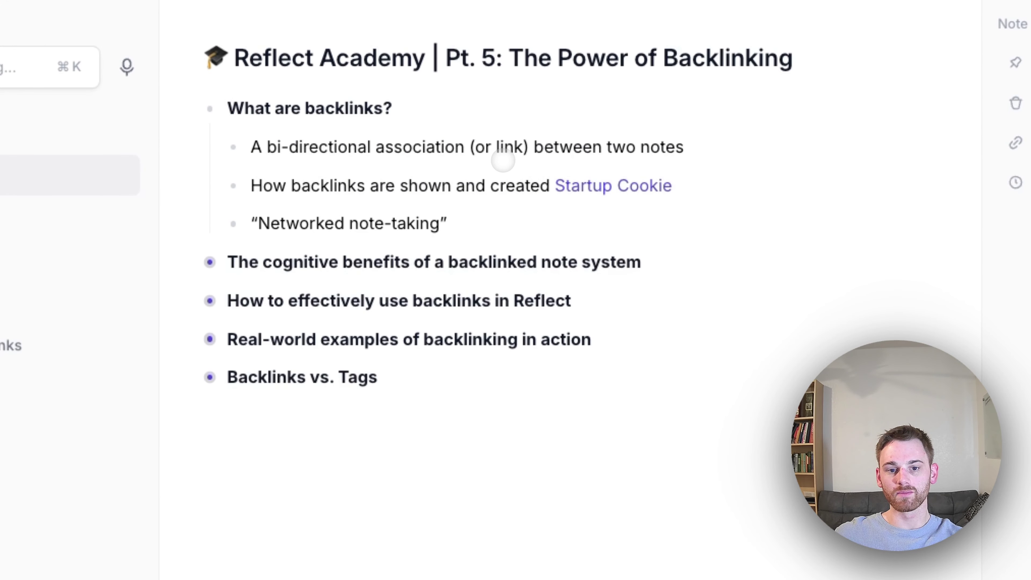
click(535, 390)
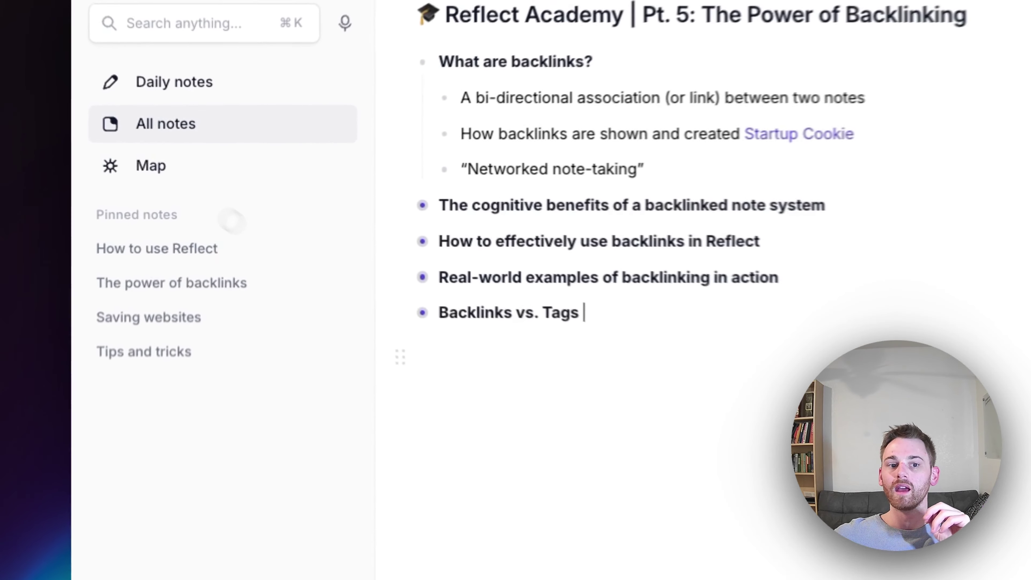
Switch to Map view, centre the Startup Cookie cluster and preview the Reflect Academy node
click(191, 176)
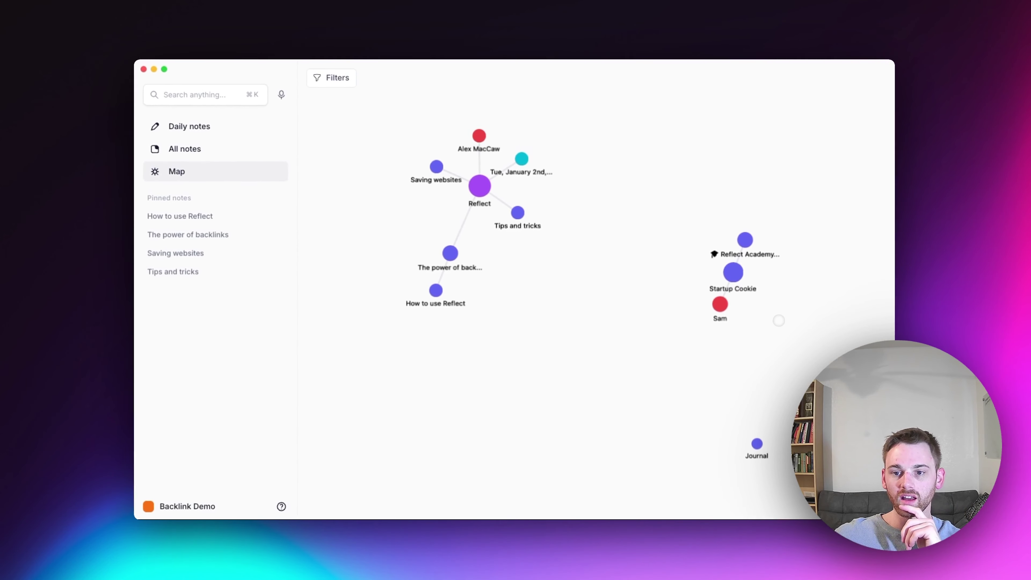
scroll(778, 321, down, 5)
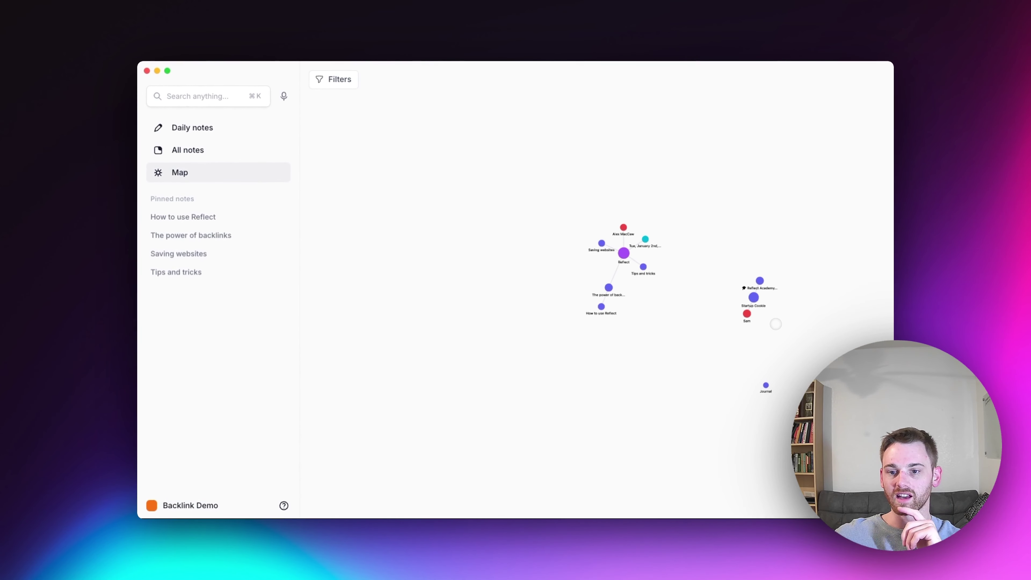
drag(783, 330, 627, 310)
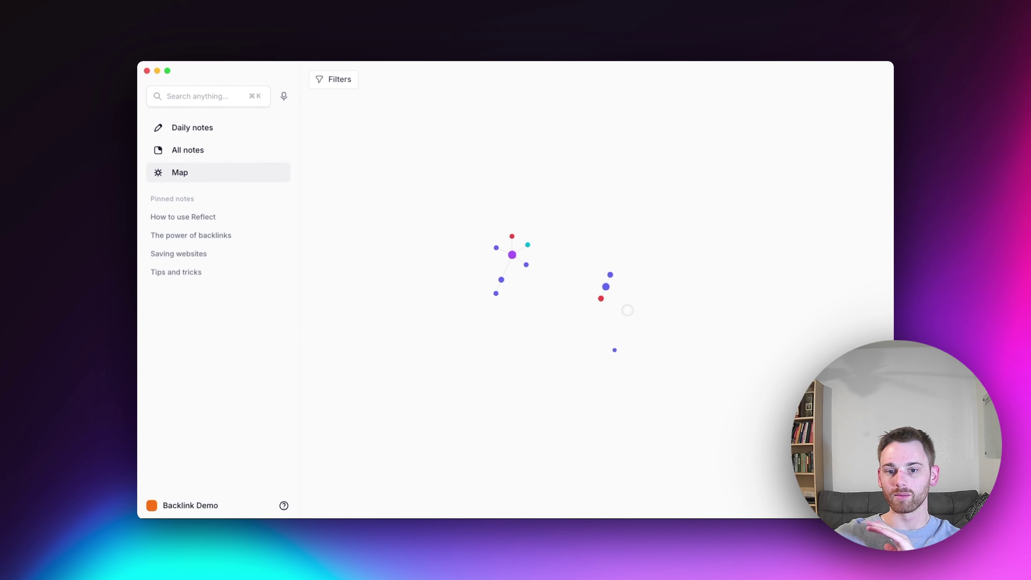
scroll(615, 302, up, 6)
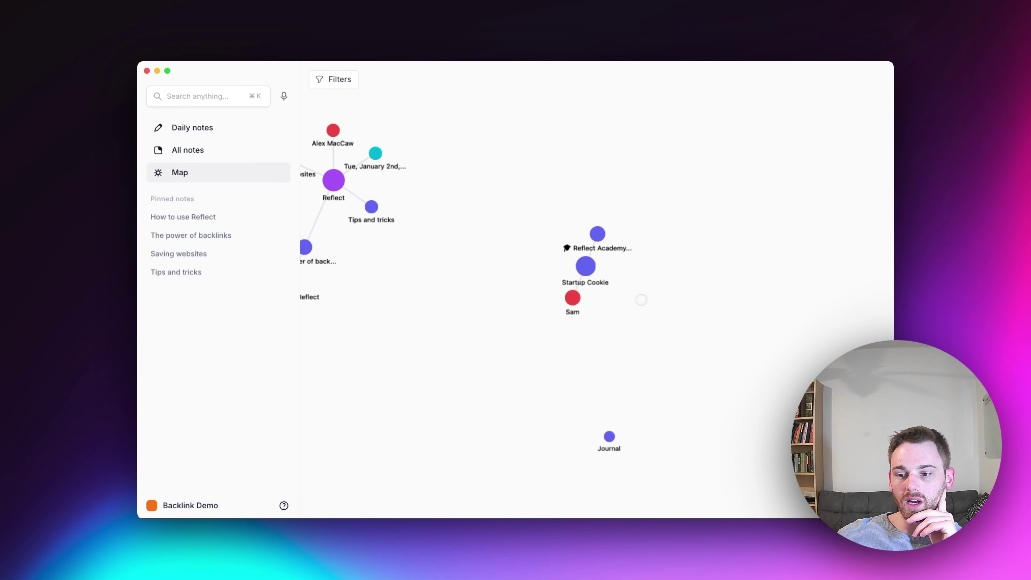
drag(656, 294, 666, 340)
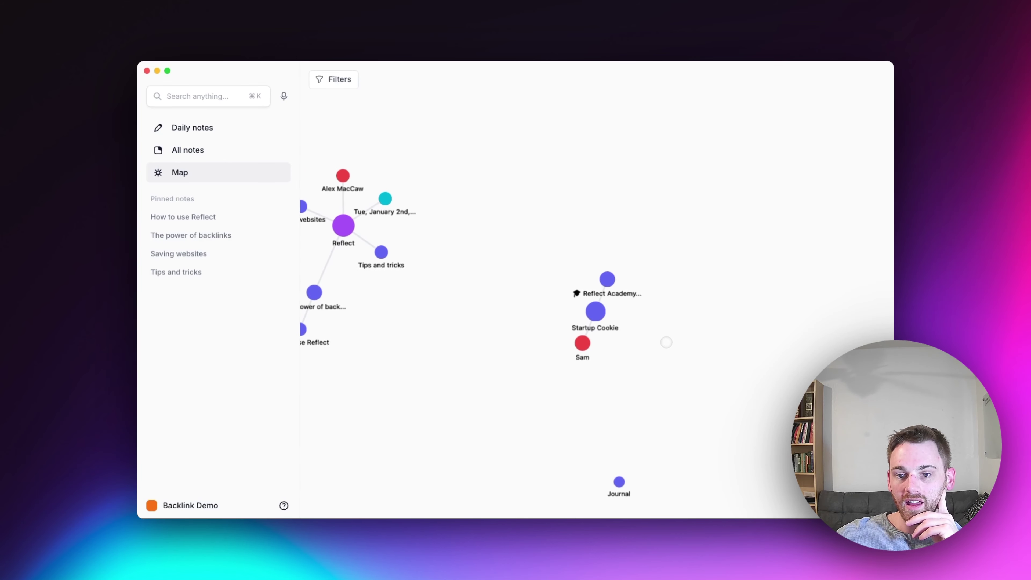
mouse_move(607, 279)
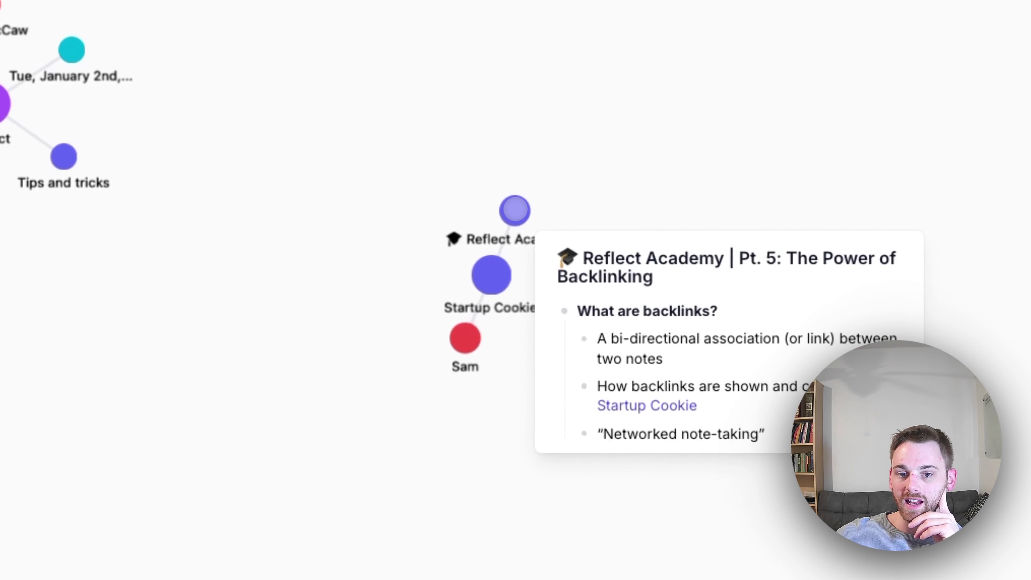
mouse_move(493, 280)
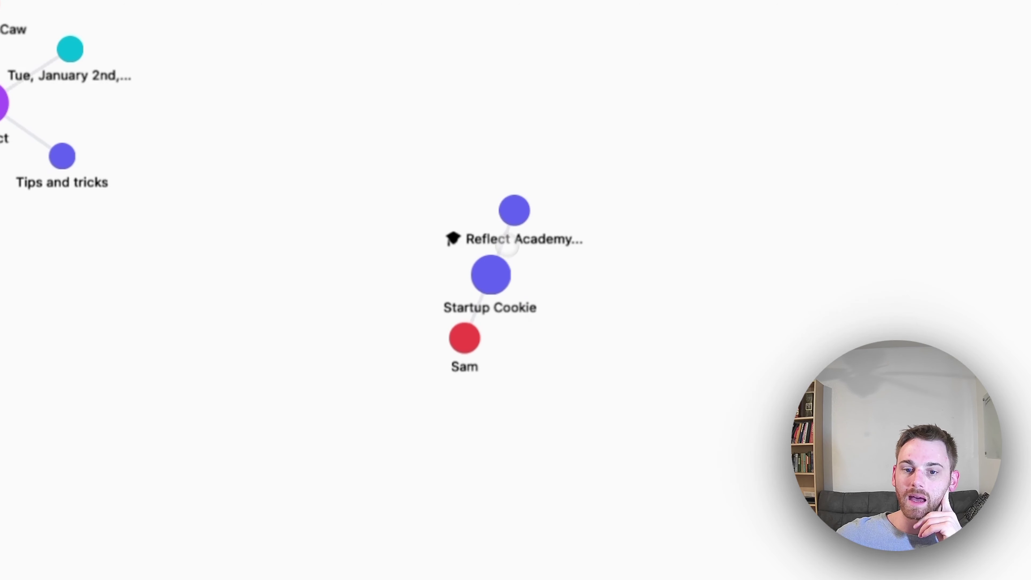
mouse_move(515, 221)
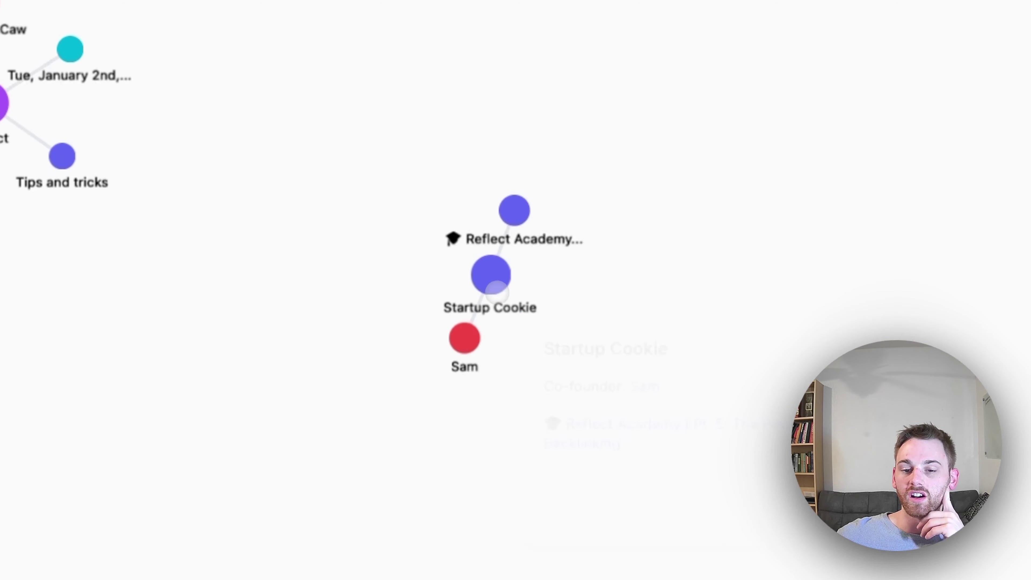
mouse_move(462, 355)
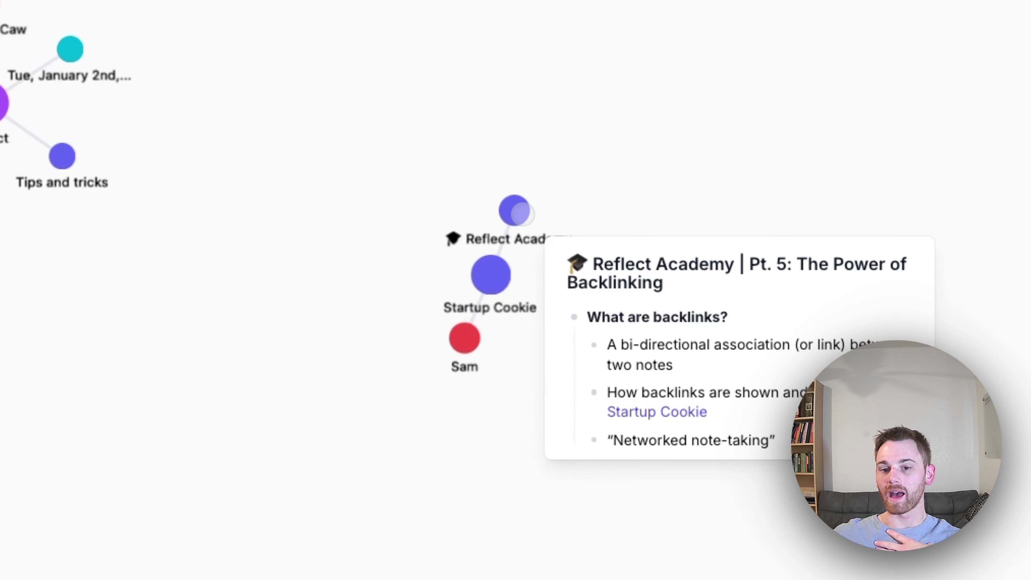
Open the Reflect Academy note, return to Map and centre the Reflect cluster
click(521, 213)
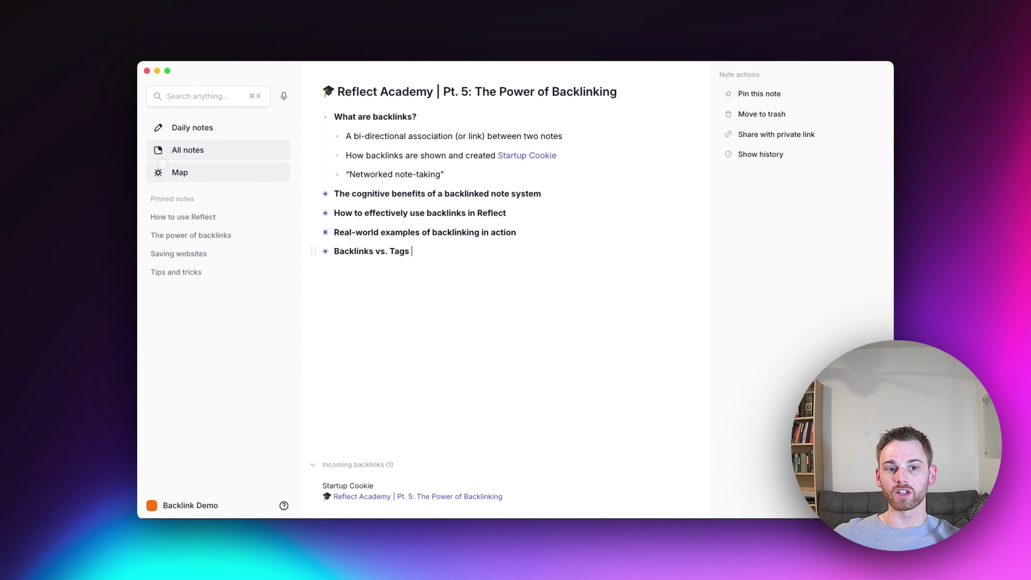
click(173, 167)
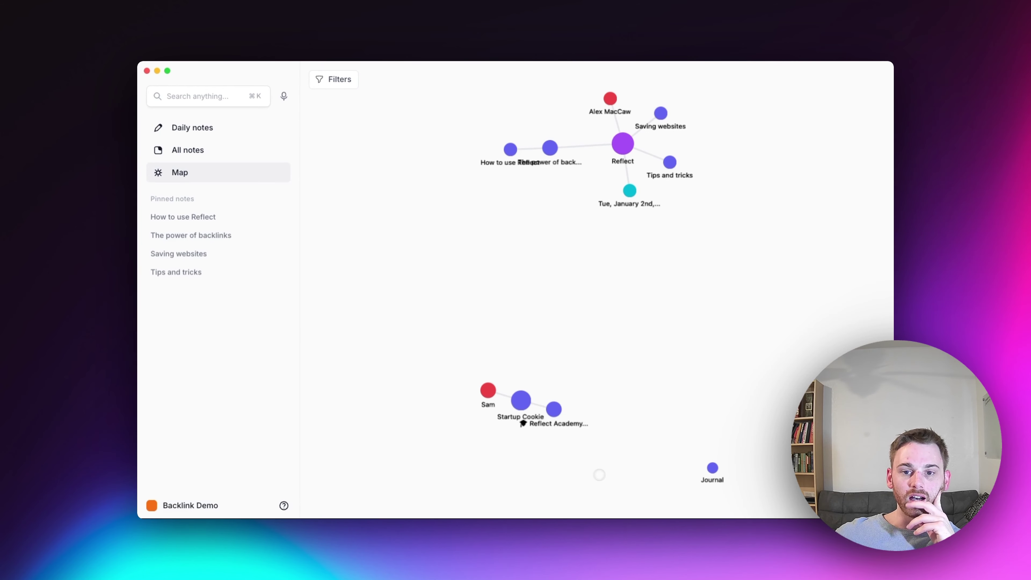
drag(658, 293, 605, 502)
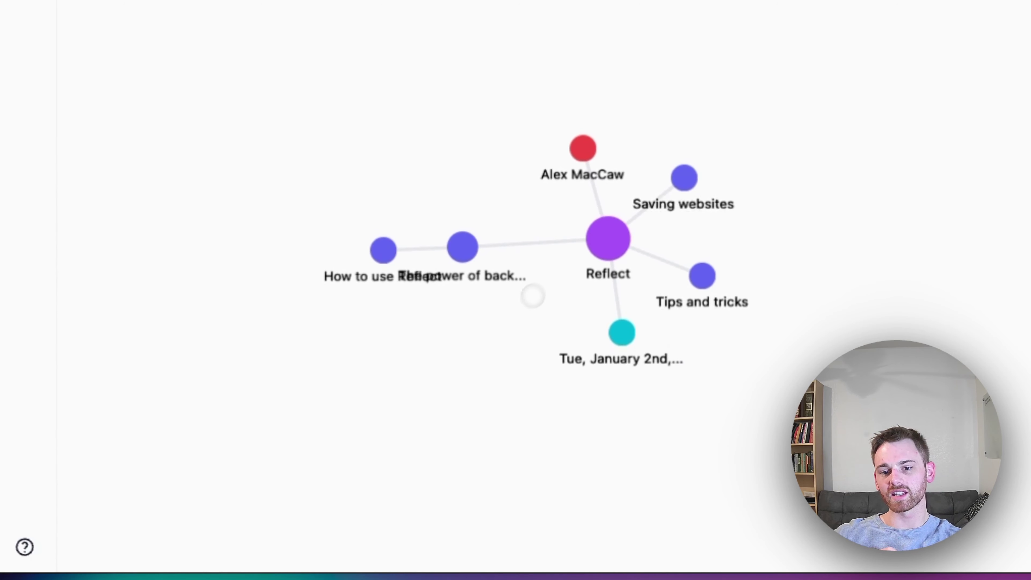
mouse_move(597, 240)
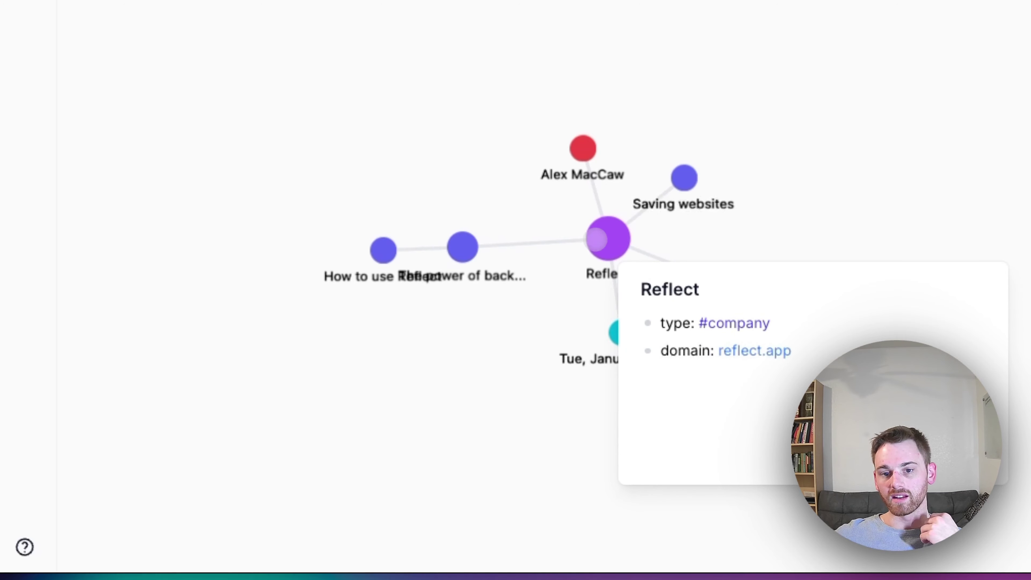
mouse_move(583, 148)
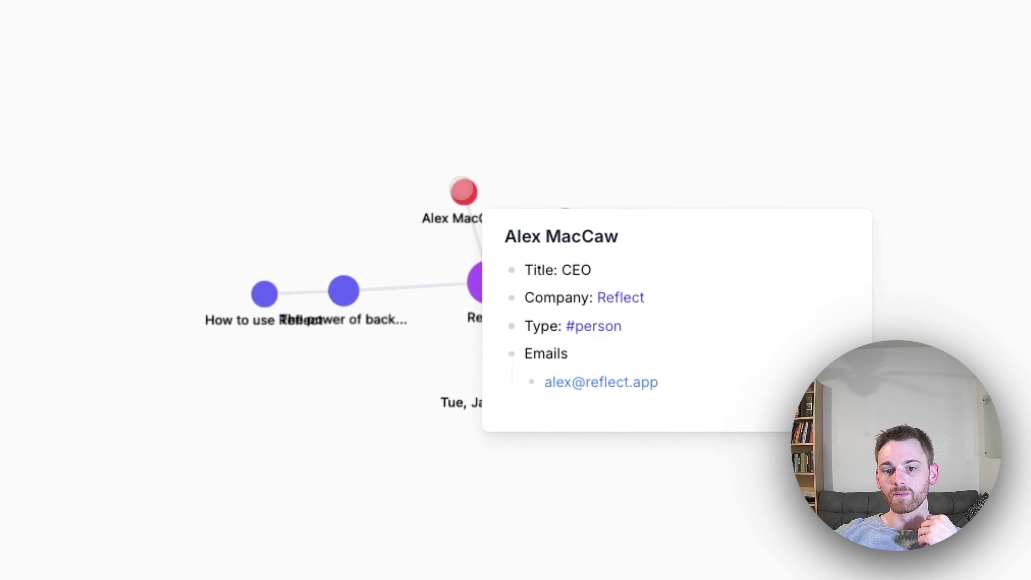
mouse_move(490, 269)
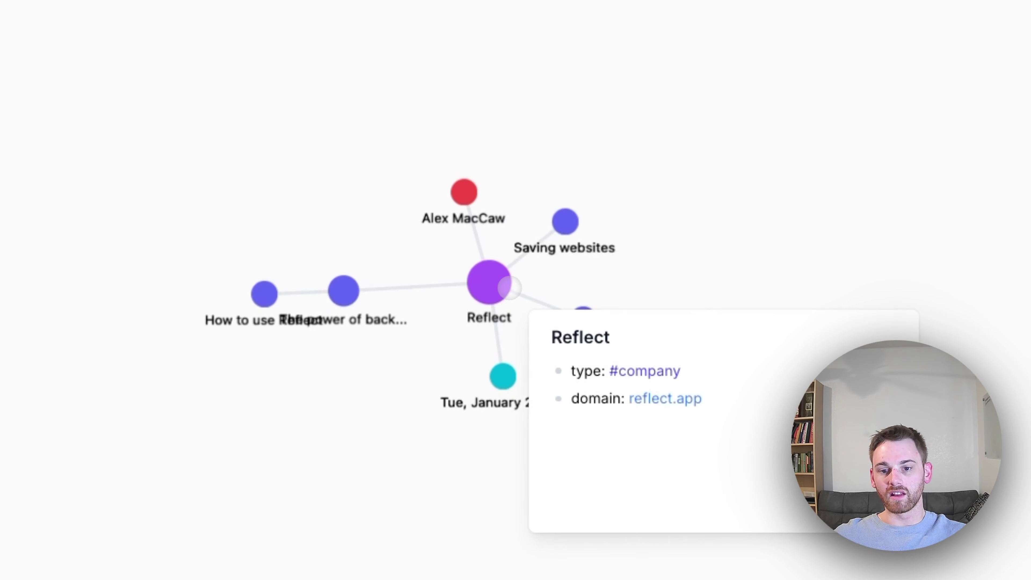
mouse_move(553, 224)
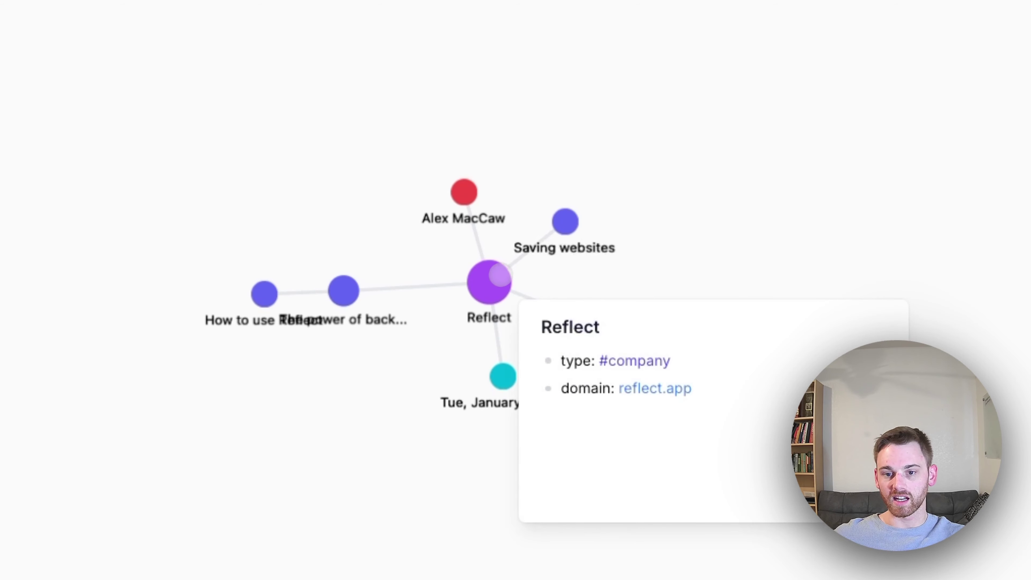
Preview the cluster's linked notes such as Alex MacCaw, Tips and tricks and How to use Reflect
mouse_move(589, 318)
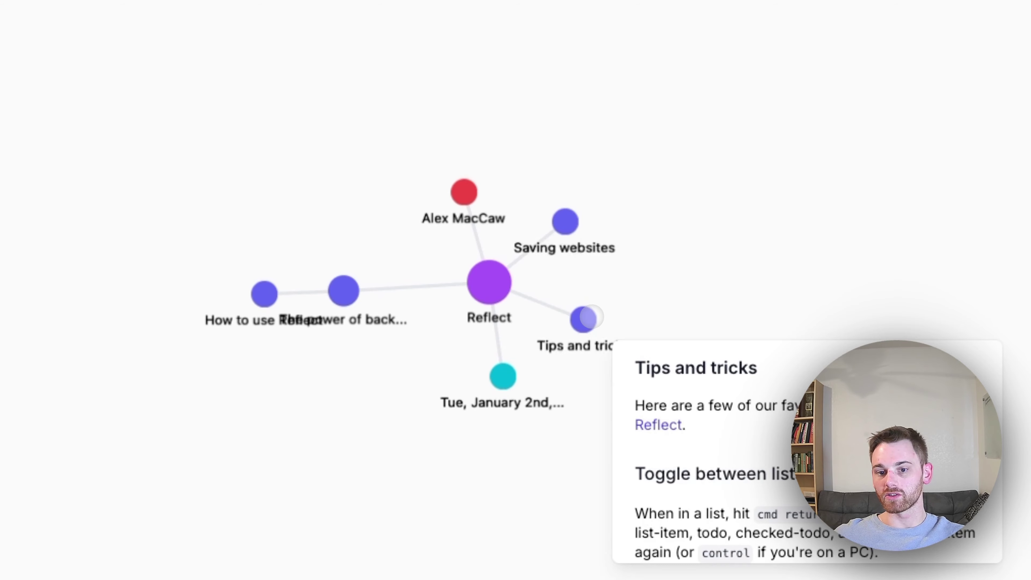
mouse_move(503, 381)
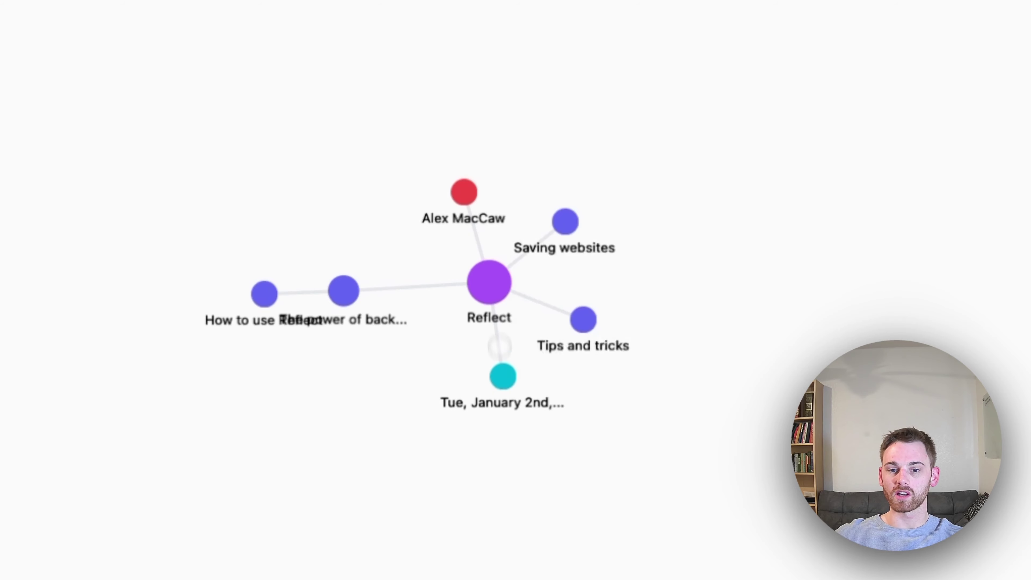
mouse_move(345, 285)
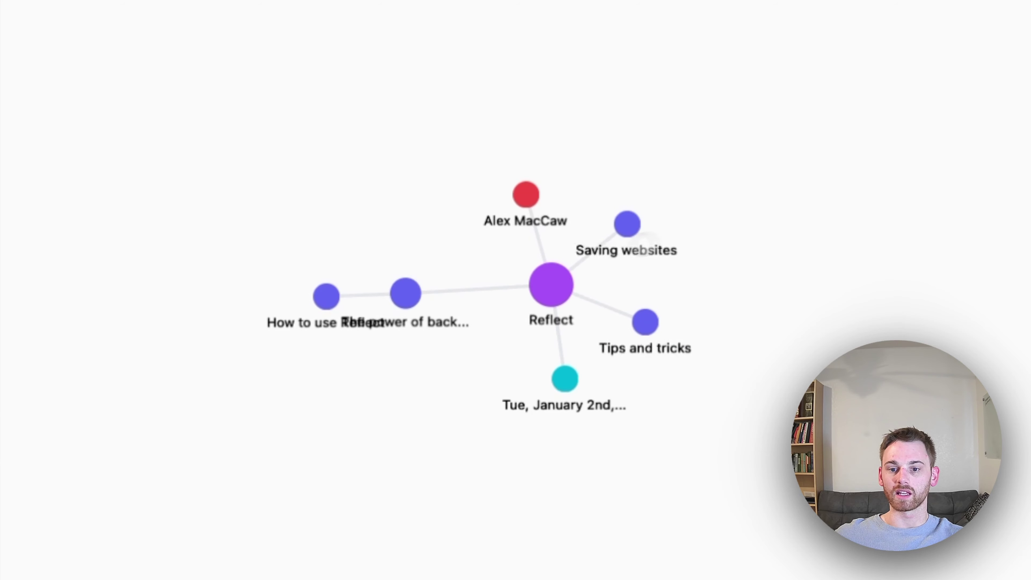
mouse_move(412, 294)
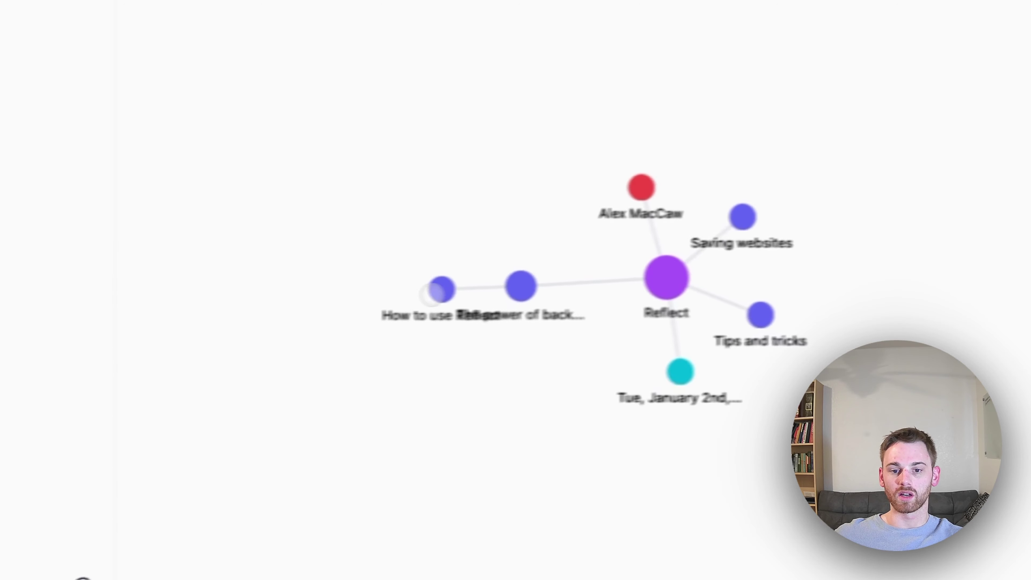
mouse_move(324, 298)
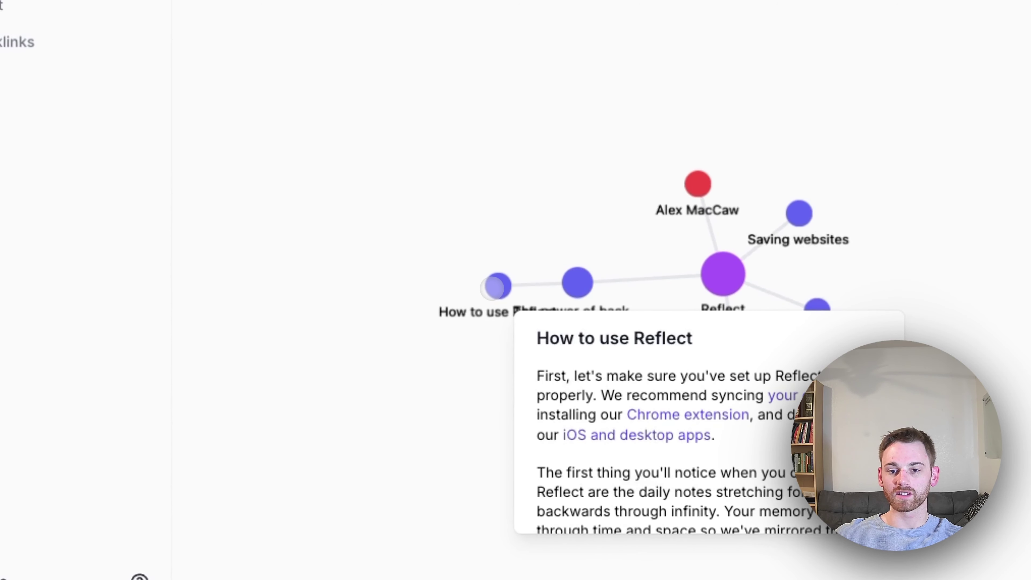
mouse_move(797, 240)
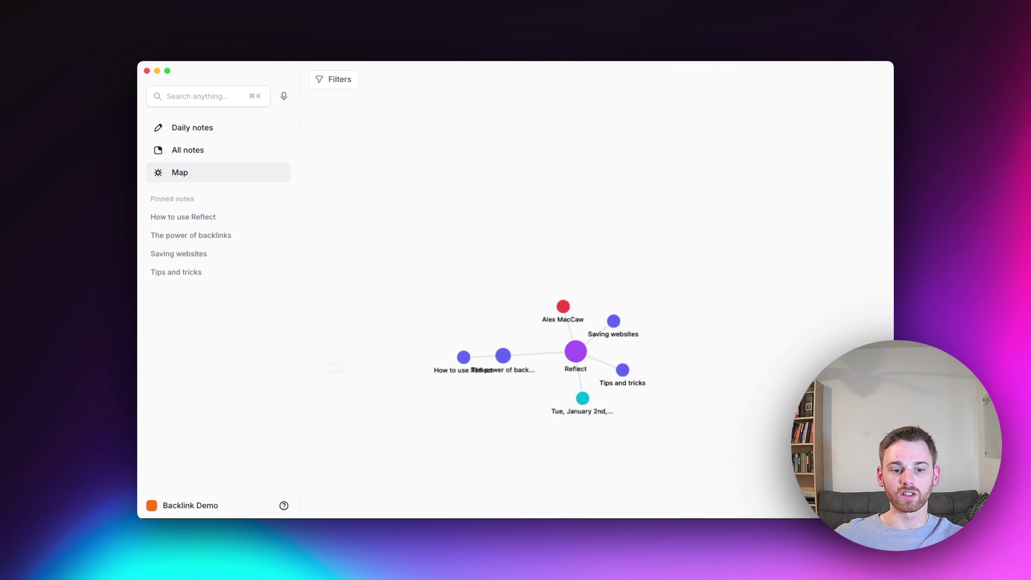
Reopen Reflect Academy Pt. 5 from All notes, collapsing 'What are backlinks?' and expanding cognitive benefits
click(190, 506)
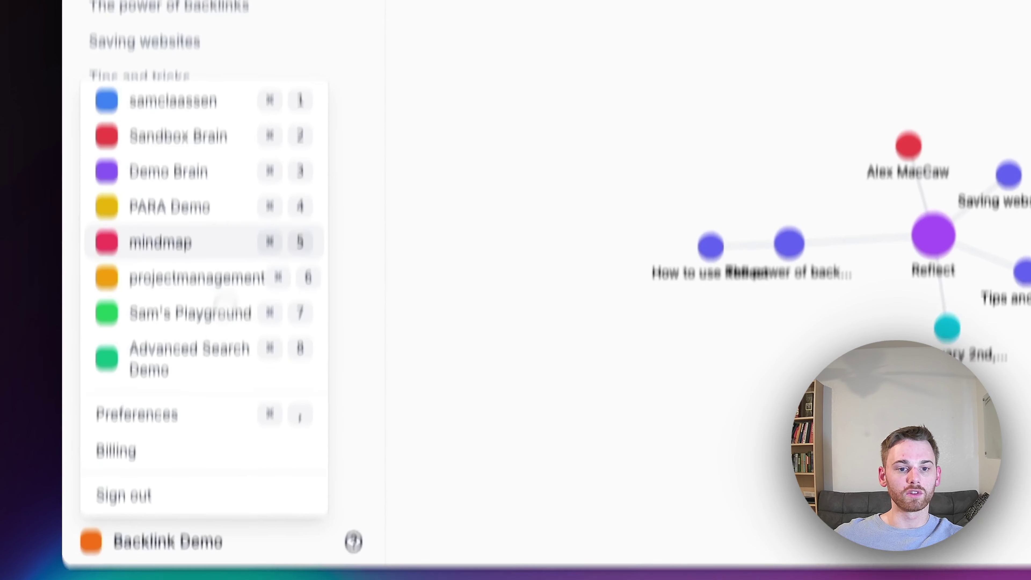
key(Escape)
click(180, 70)
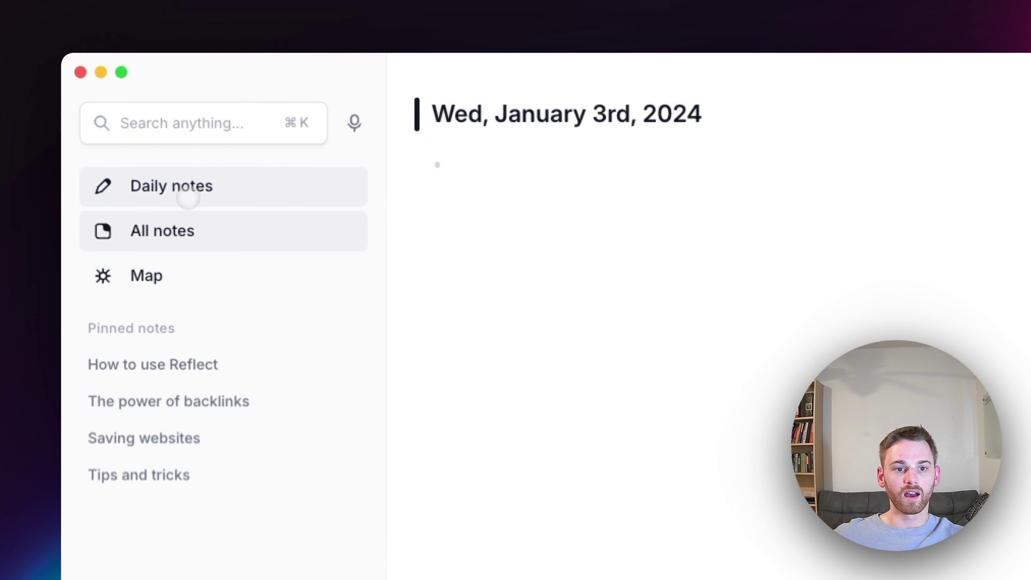
click(282, 98)
click(607, 269)
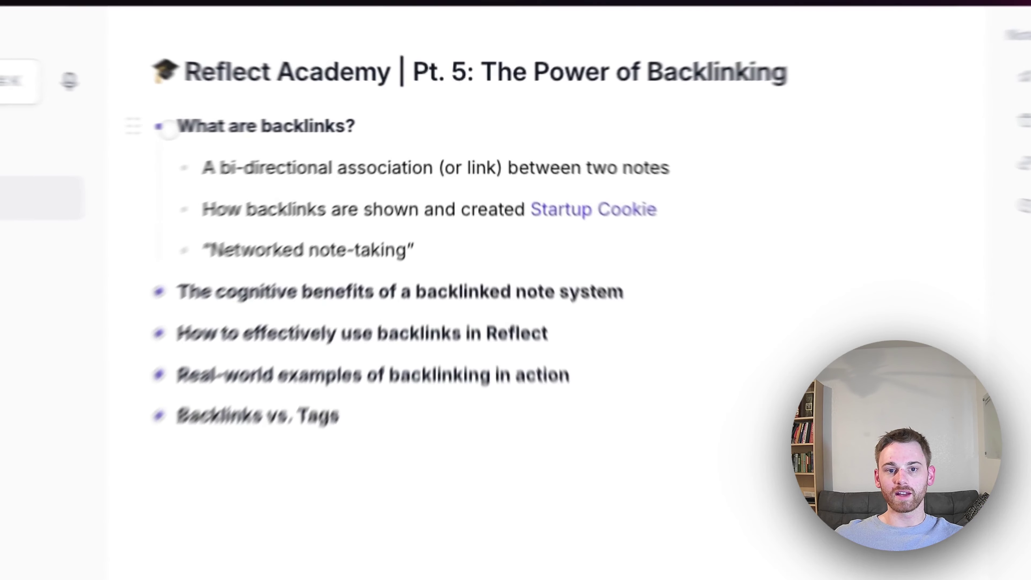
click(326, 117)
click(325, 194)
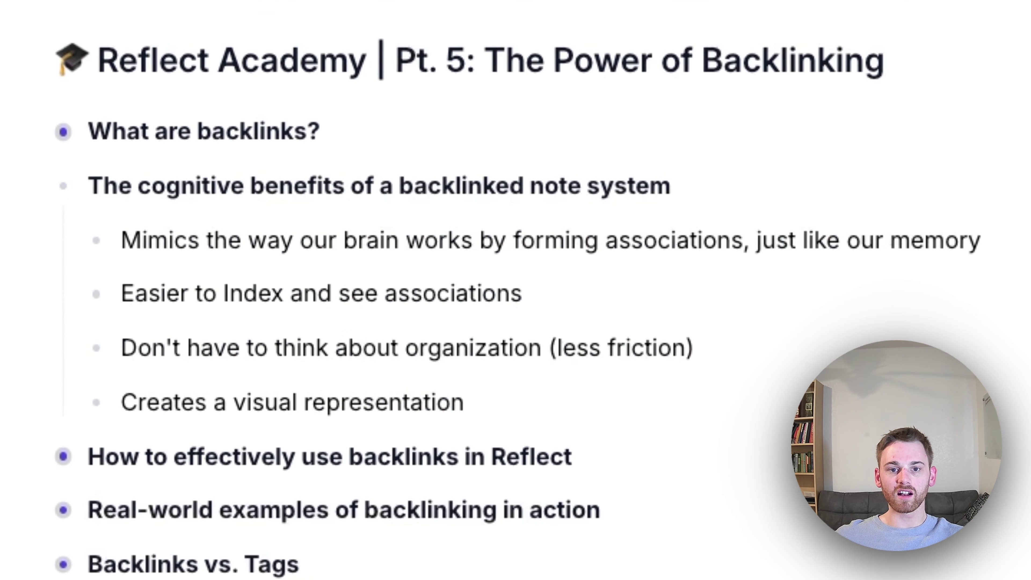
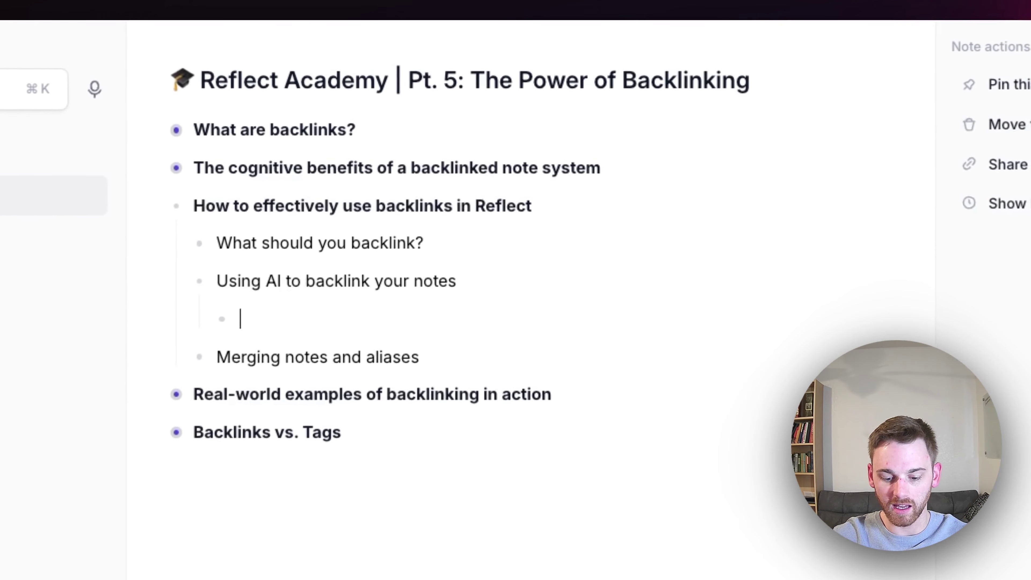
Write in the sub-bullet that the author started working for Reflect on January 1st, 2022, fixing the mistyped month
text(On March)
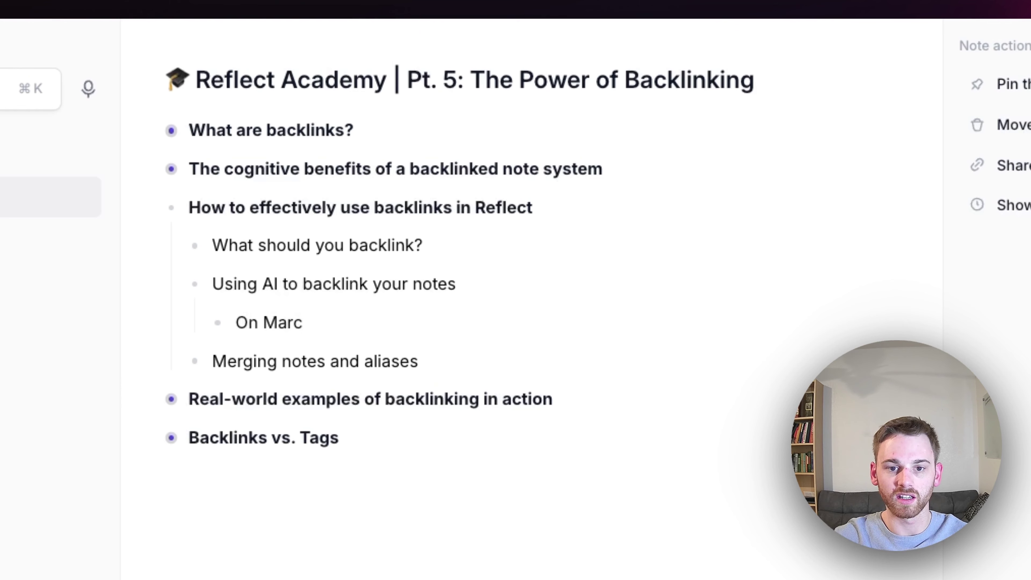
key(BackSpace)
key(BackSpace)
key(BackSpace)
key(BackSpace)
text(On O)
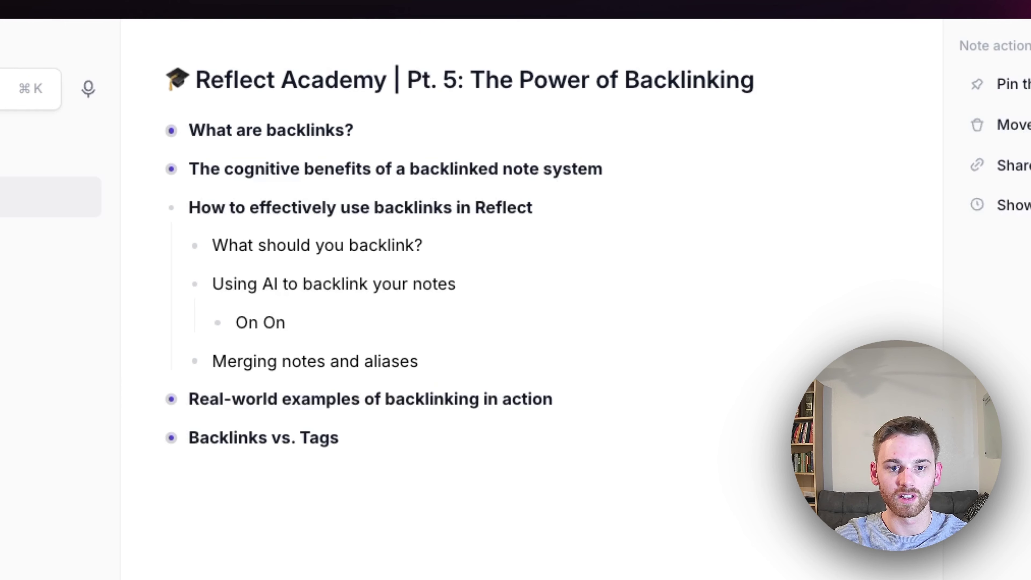
key(BackSpace)
text(Januar)
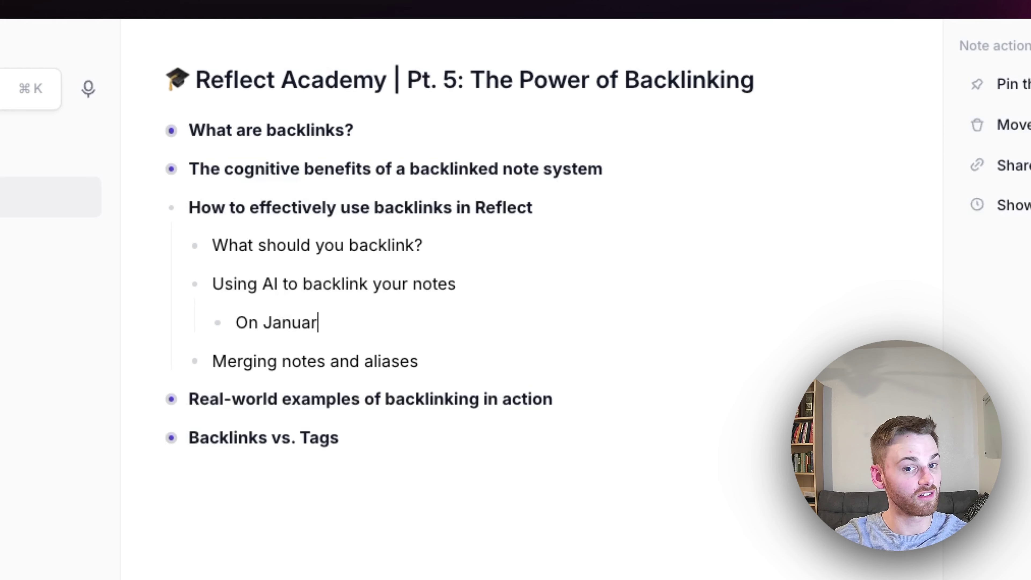
text(y 1st, )
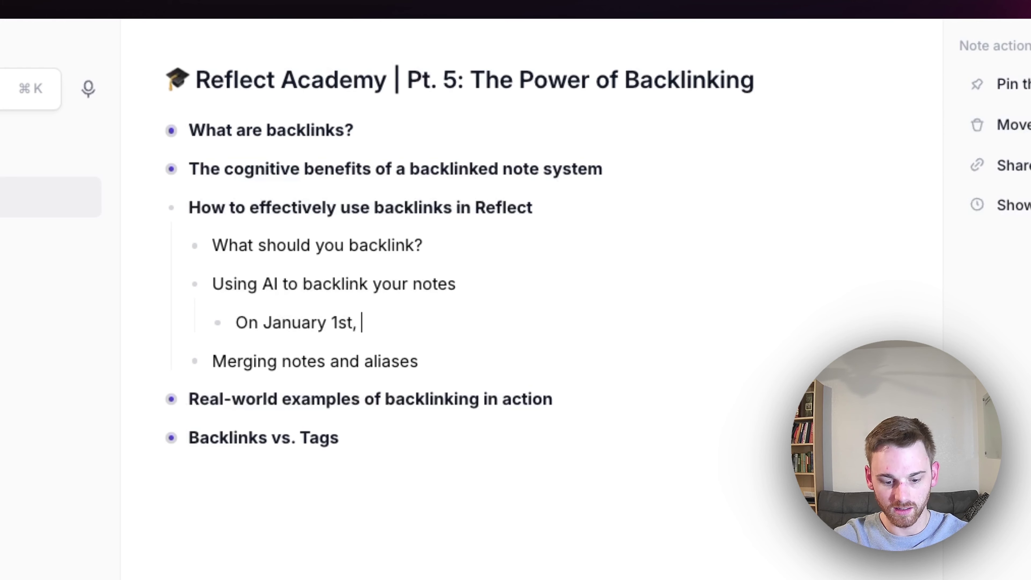
text(2022)
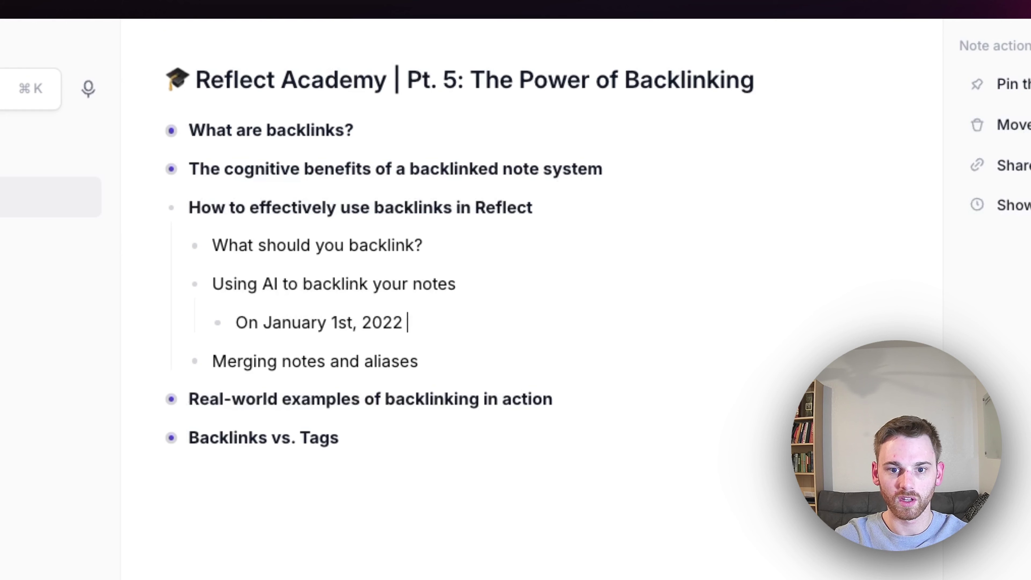
text( I, Sam Cl)
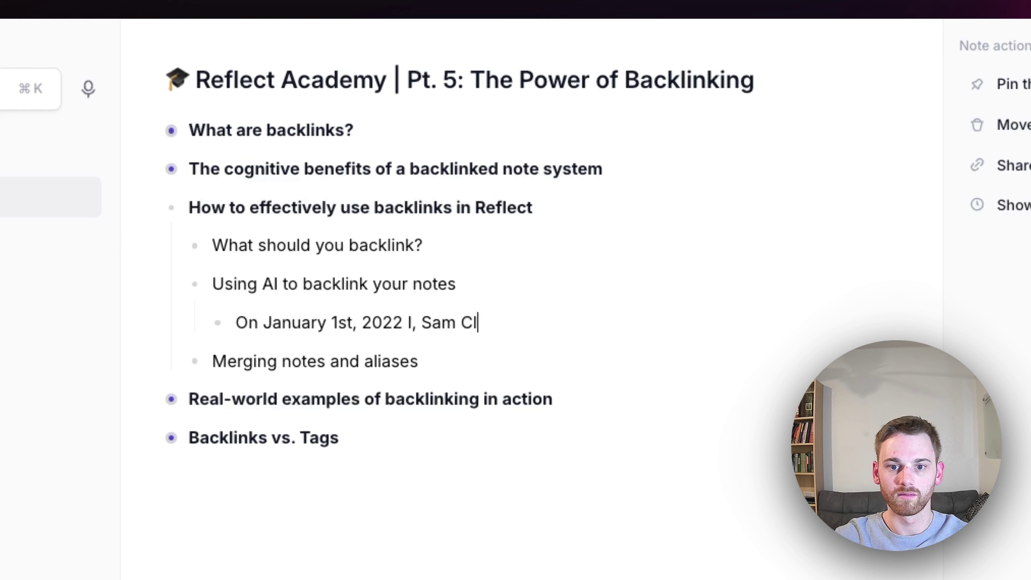
text(aassen,)
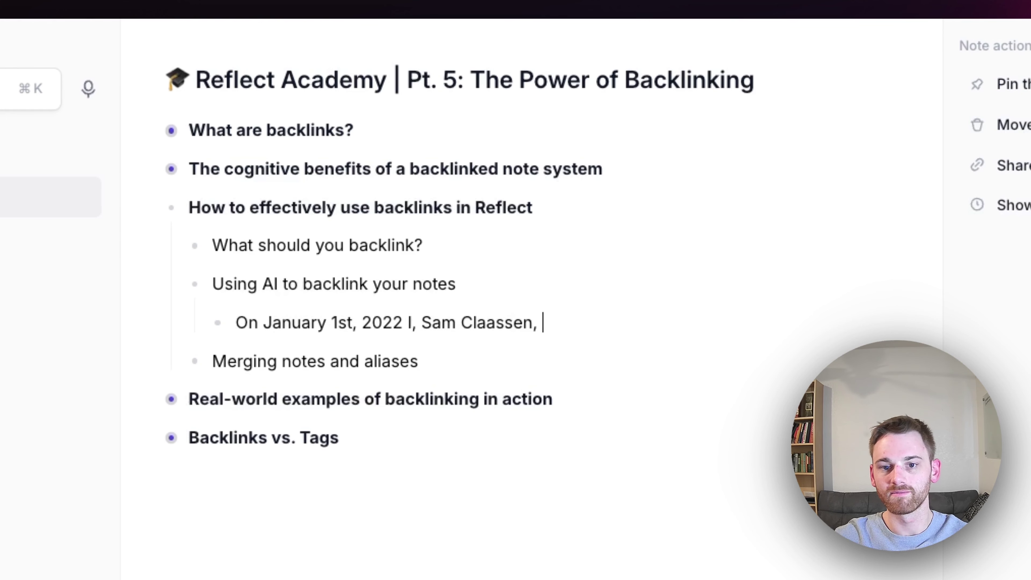
text( started working for)
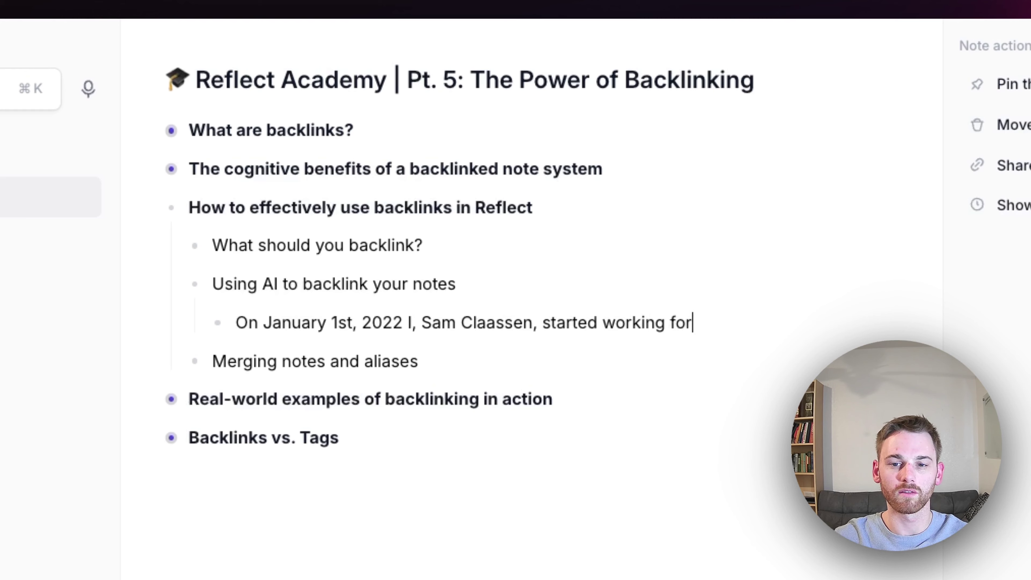
text( Reflect)
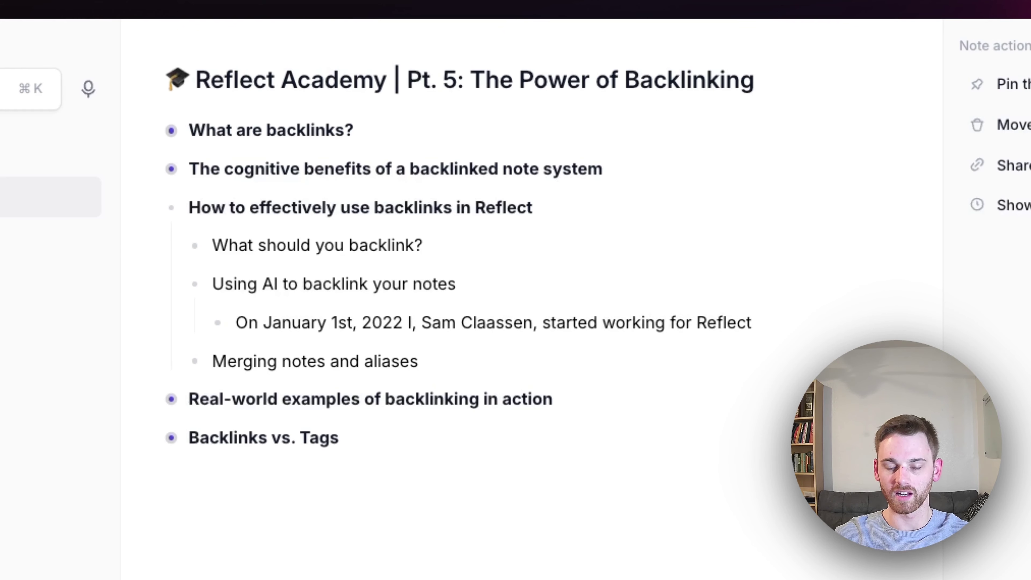
text(.)
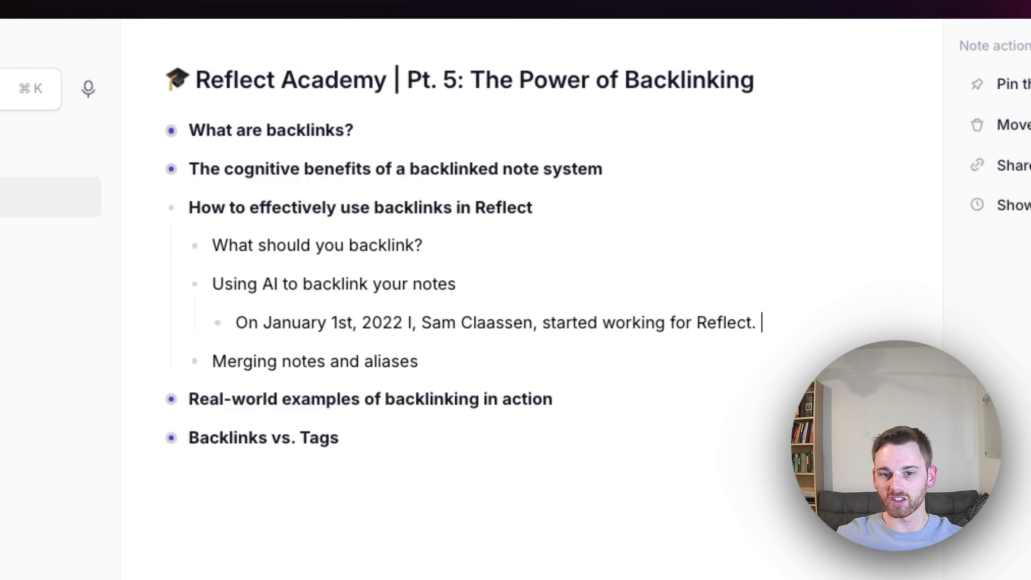
Run the 'Decorate my writing with backlinks' AI prompt on the sentence and accept its backlinked version
key(super+shift+Left)
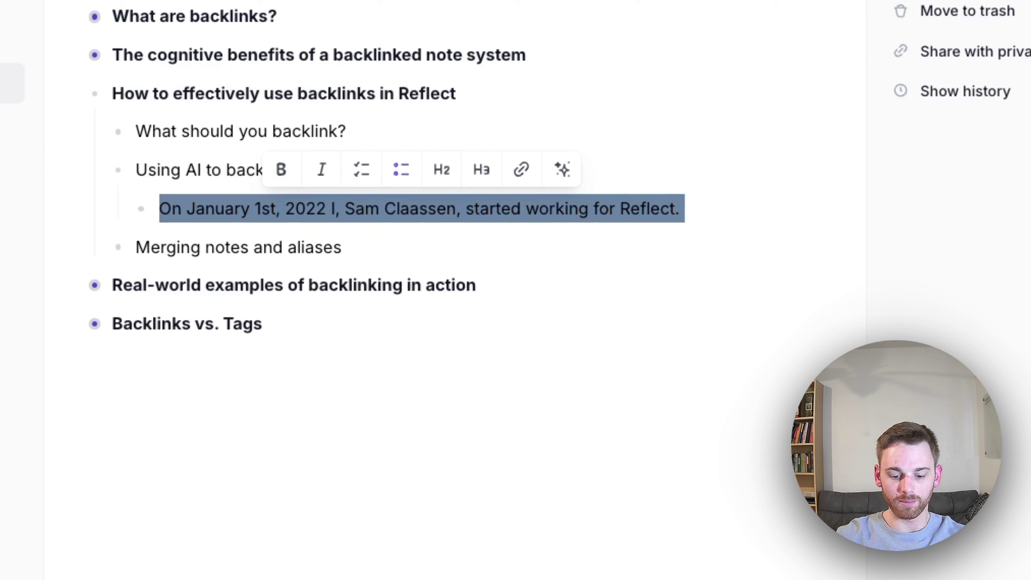
key(super+j)
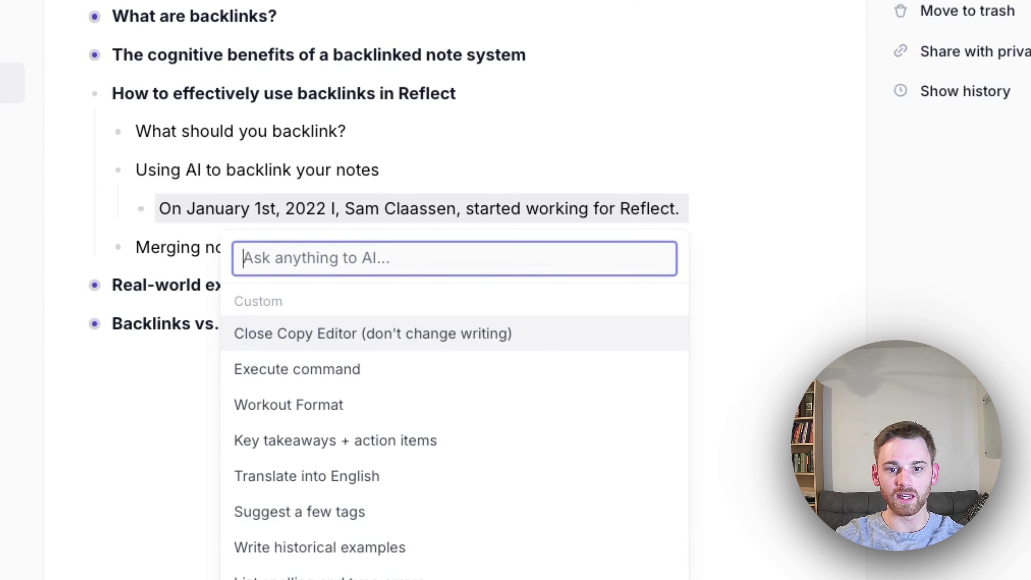
text(back)
key(Return)
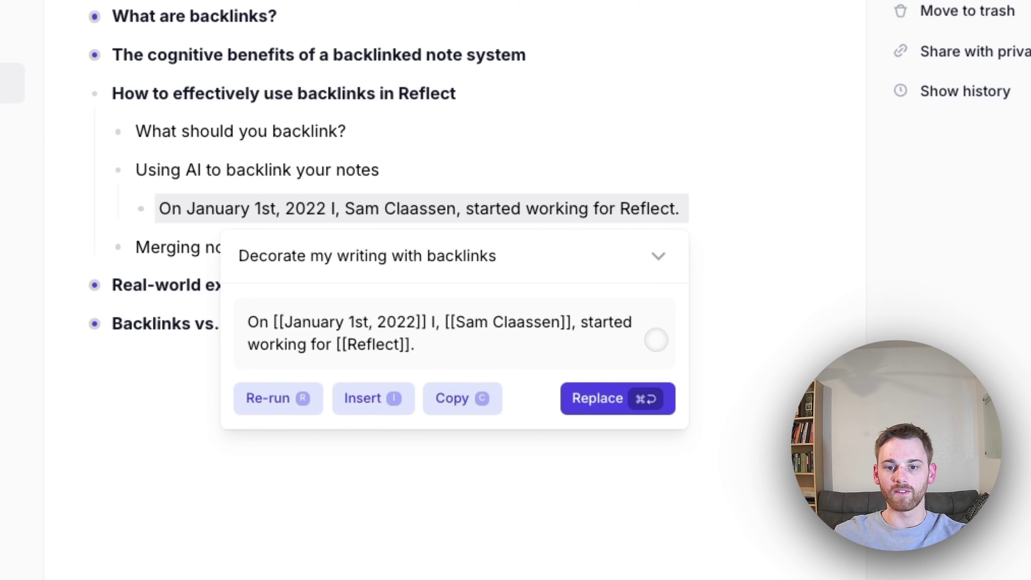
click(624, 396)
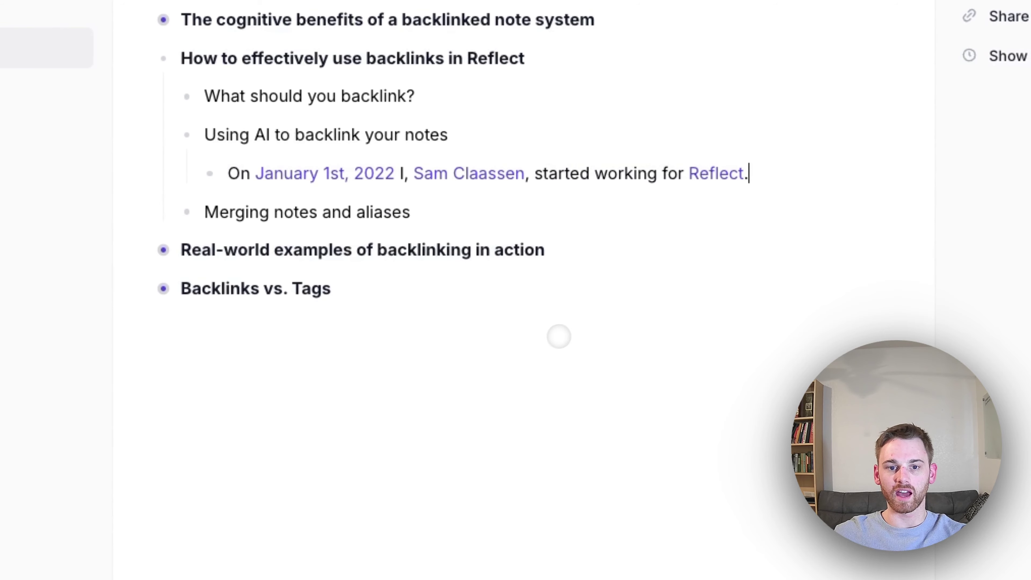
mouse_move(309, 167)
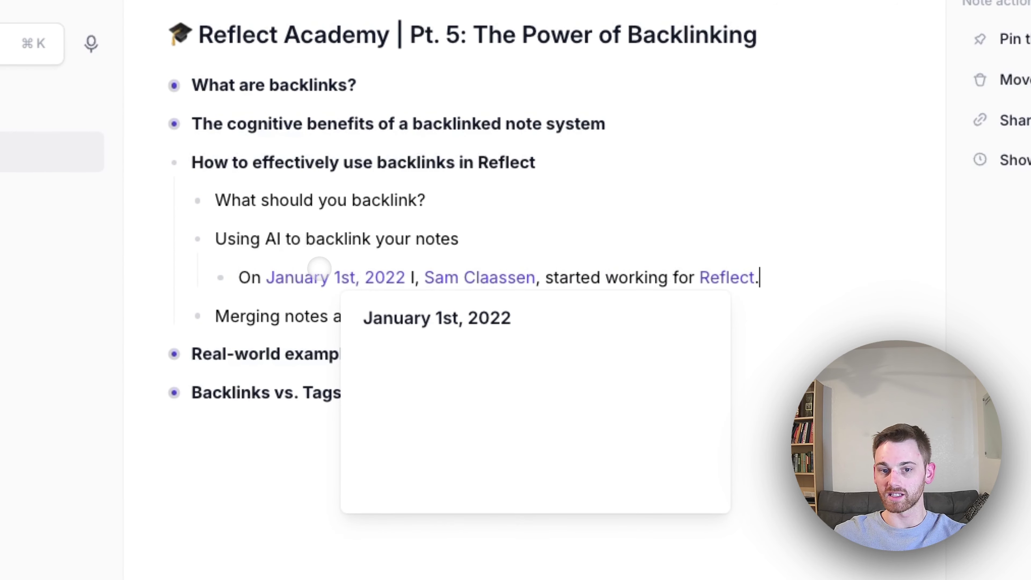
mouse_move(472, 272)
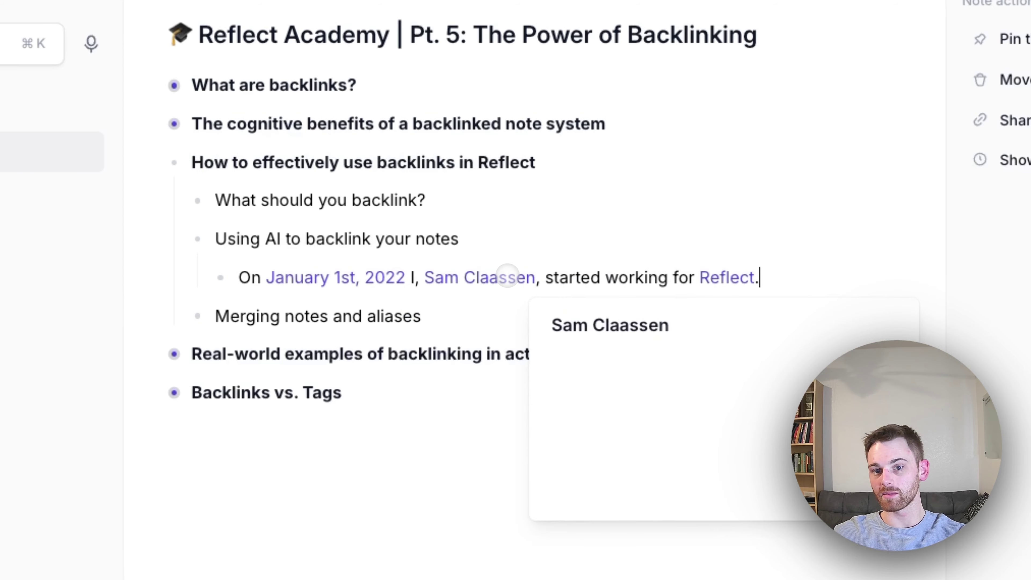
mouse_move(727, 278)
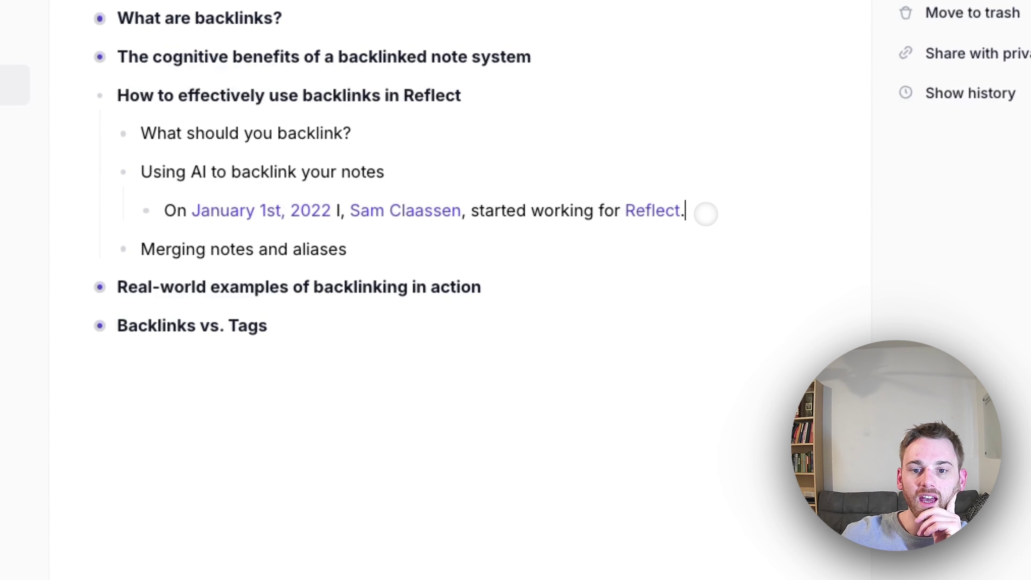
Rerun the backlink-decorating AI prompt on the sentence, then dismiss the result without replacing
triple_click(710, 211)
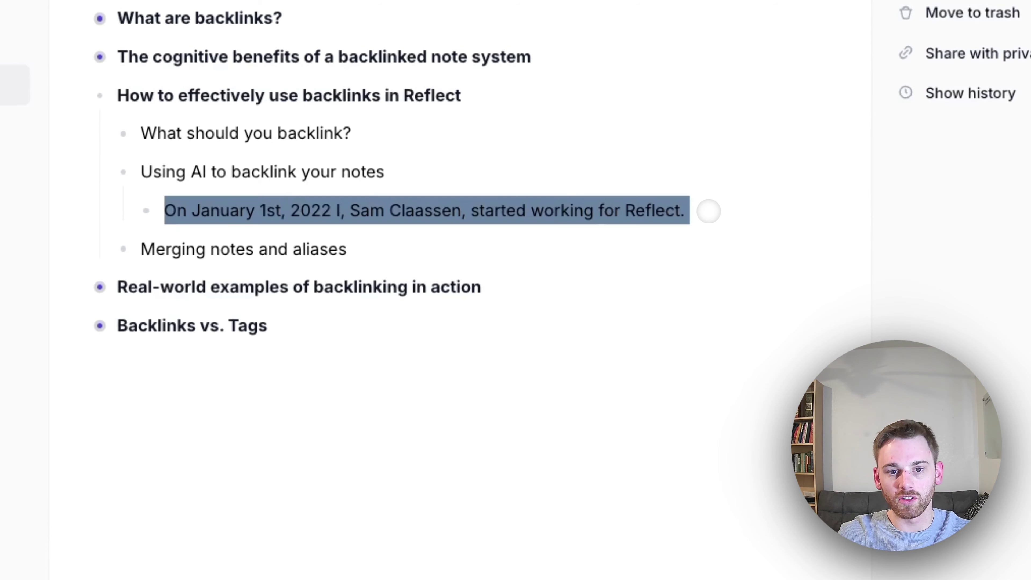
key(super+j)
text(dec)
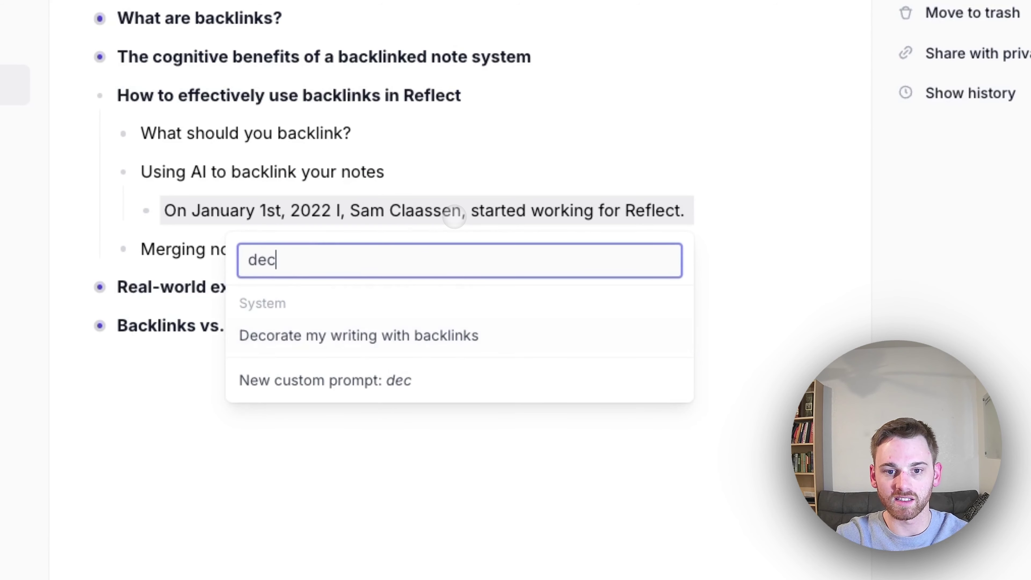
key(Return)
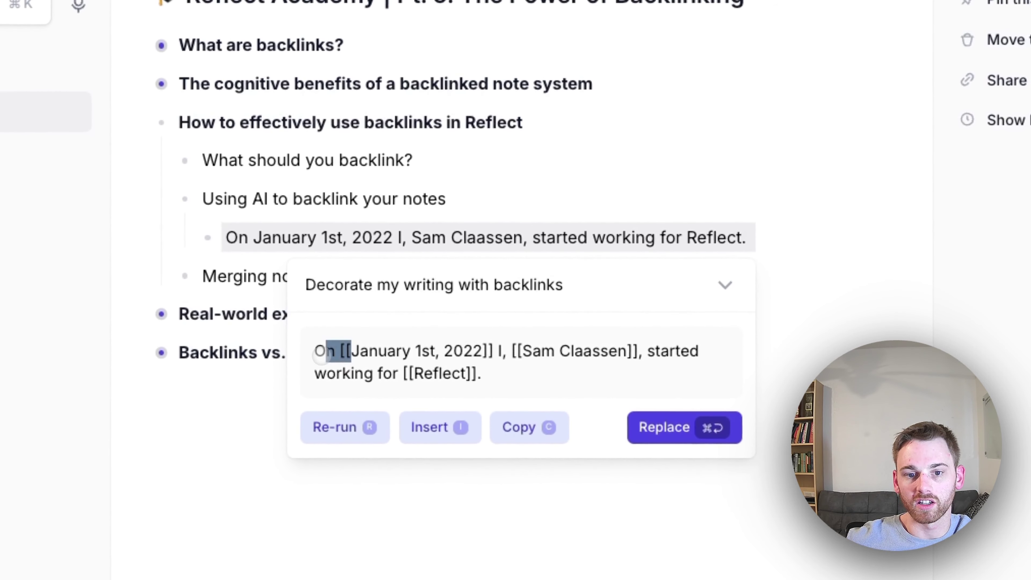
click(663, 161)
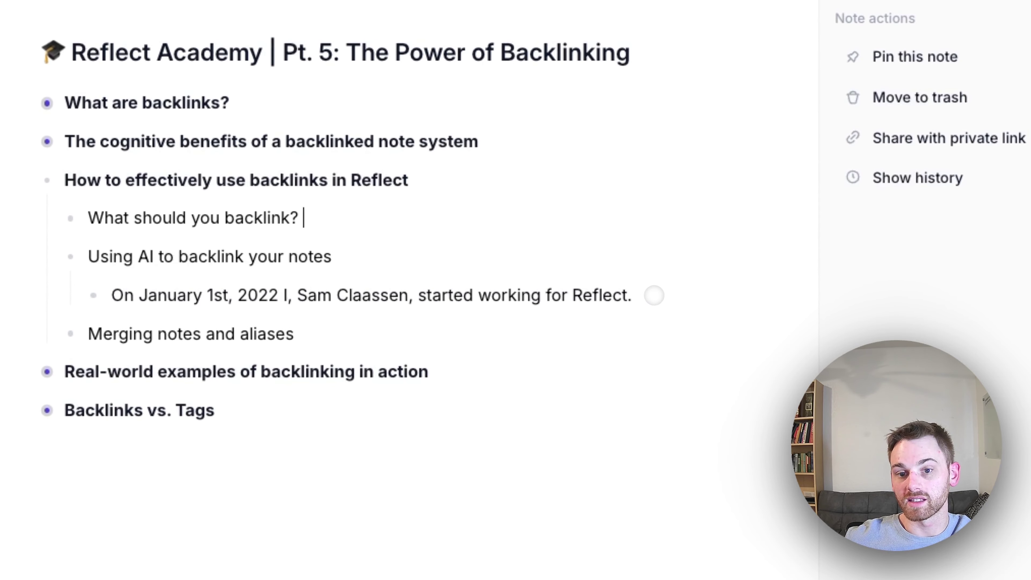
click(654, 295)
key(Return)
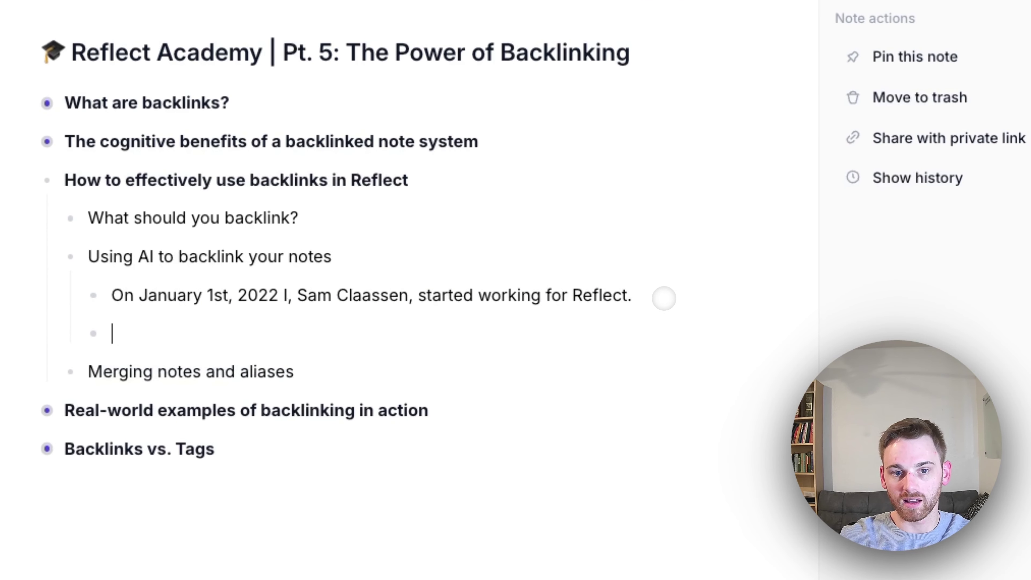
text([[Backlink)
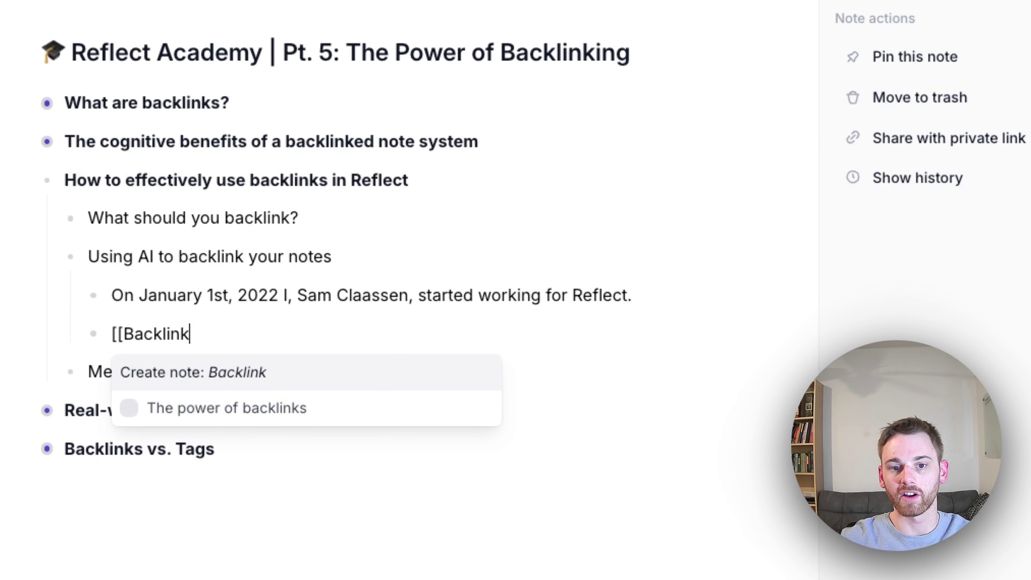
key(Return)
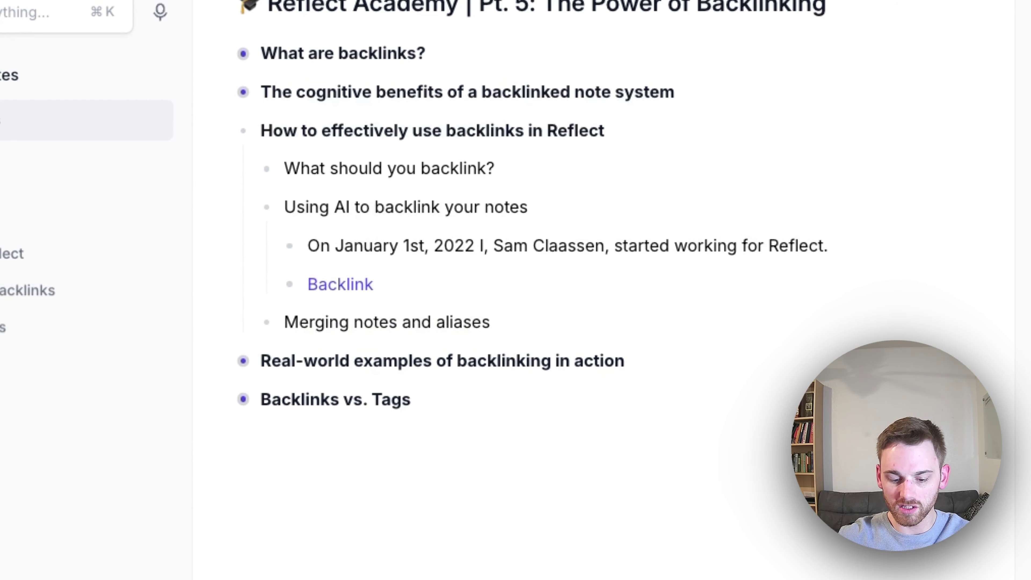
text(@backl)
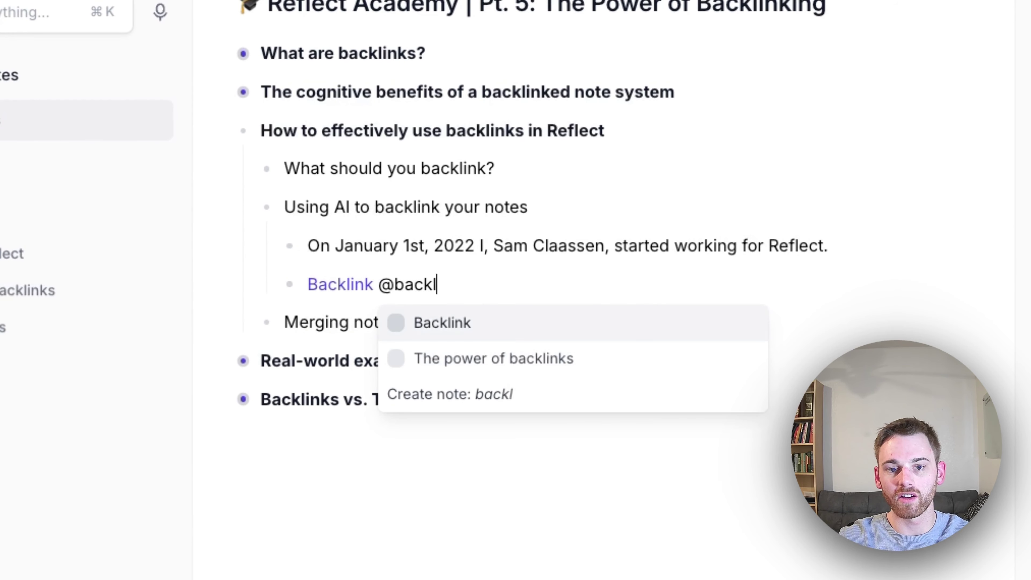
key(Return)
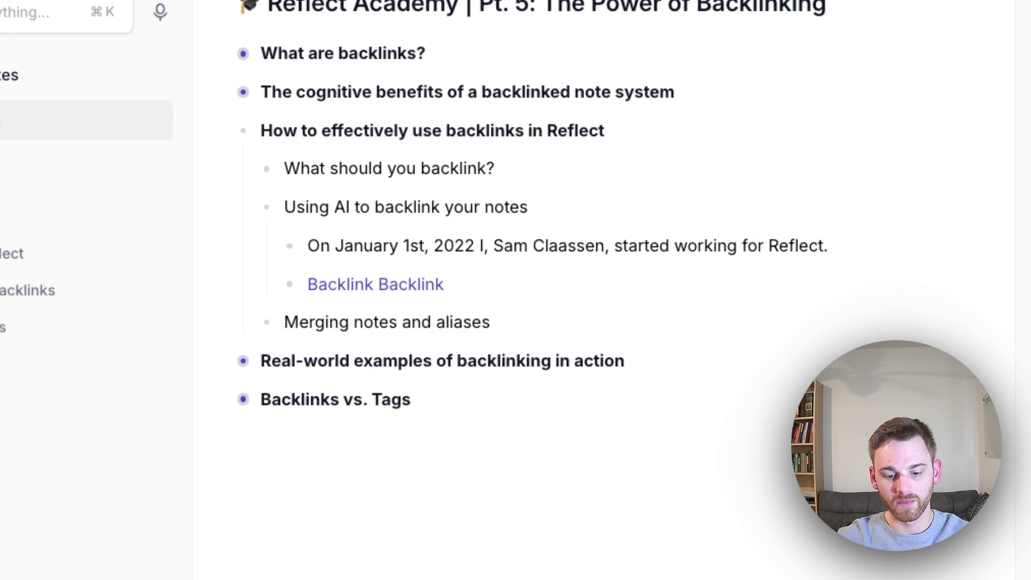
Expand the 'Decorate my writing with backlinks' prompt to read its full instructions, resizing the text area
triple_click(461, 246)
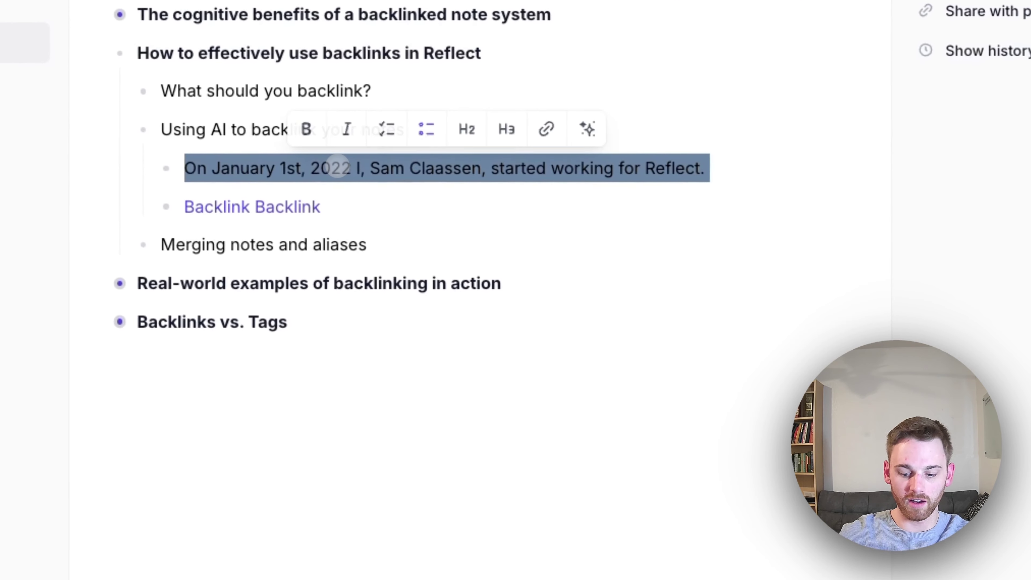
text(dec)
key(Return)
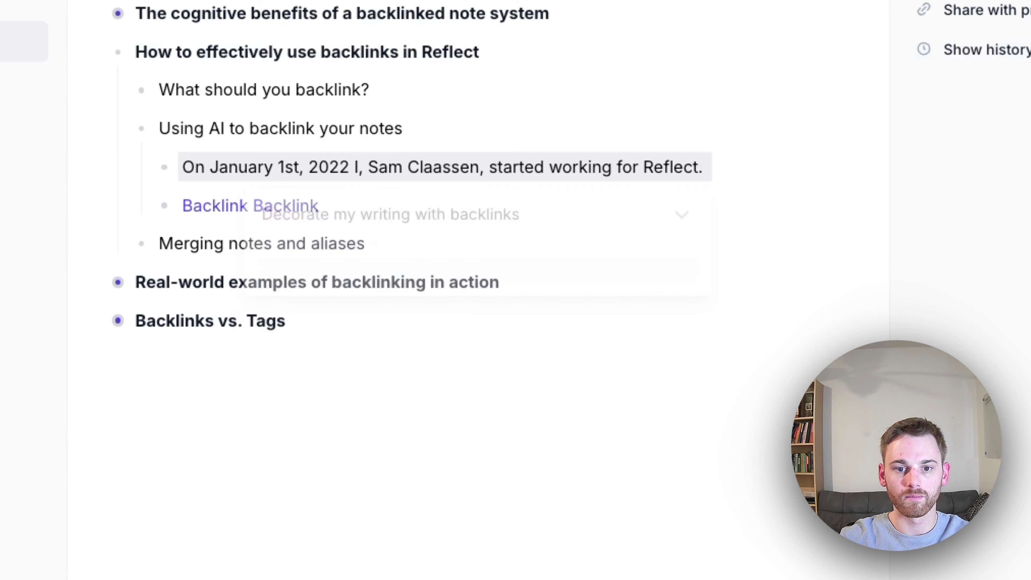
click(680, 215)
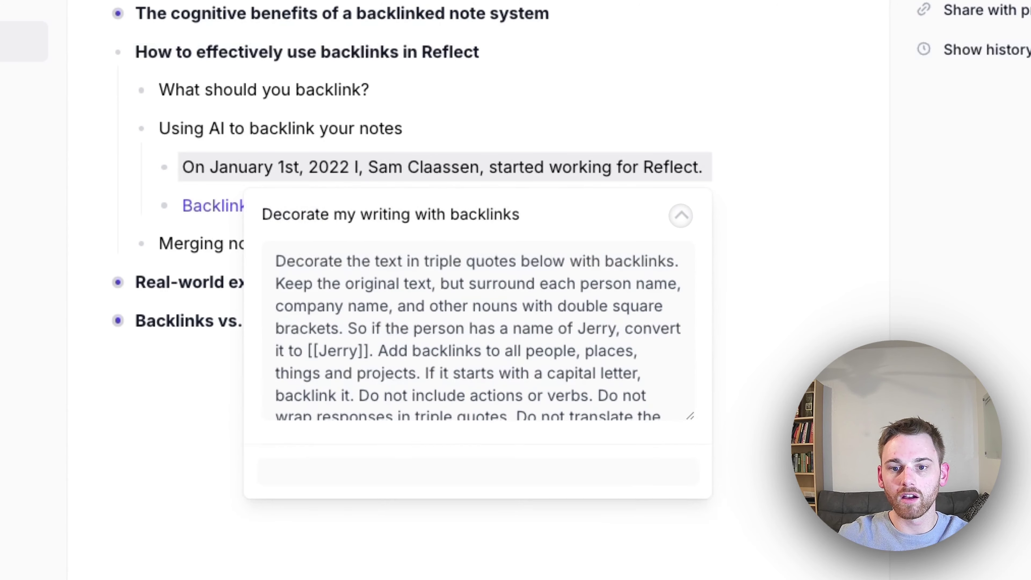
drag(690, 416, 698, 541)
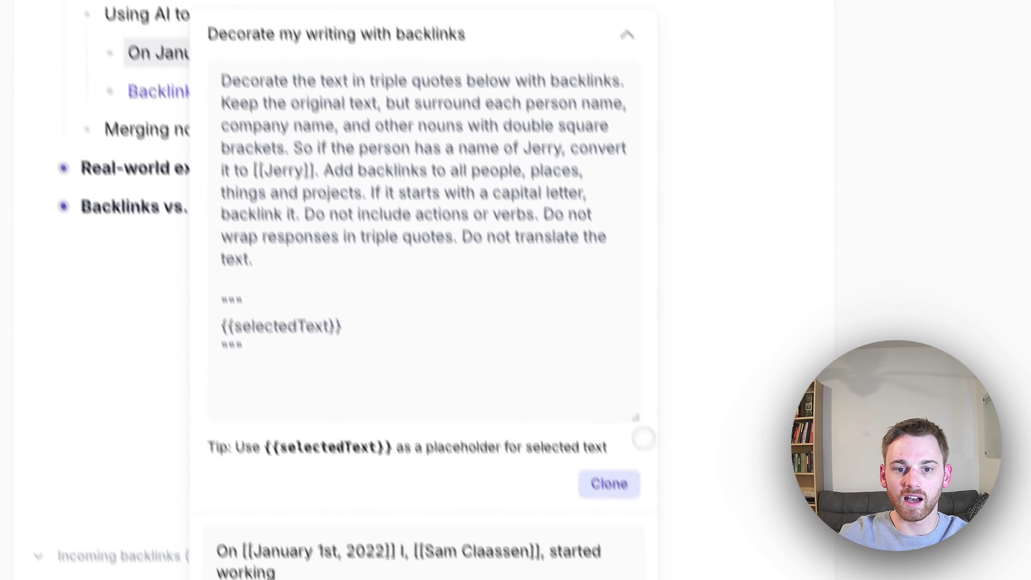
drag(619, 376, 608, 331)
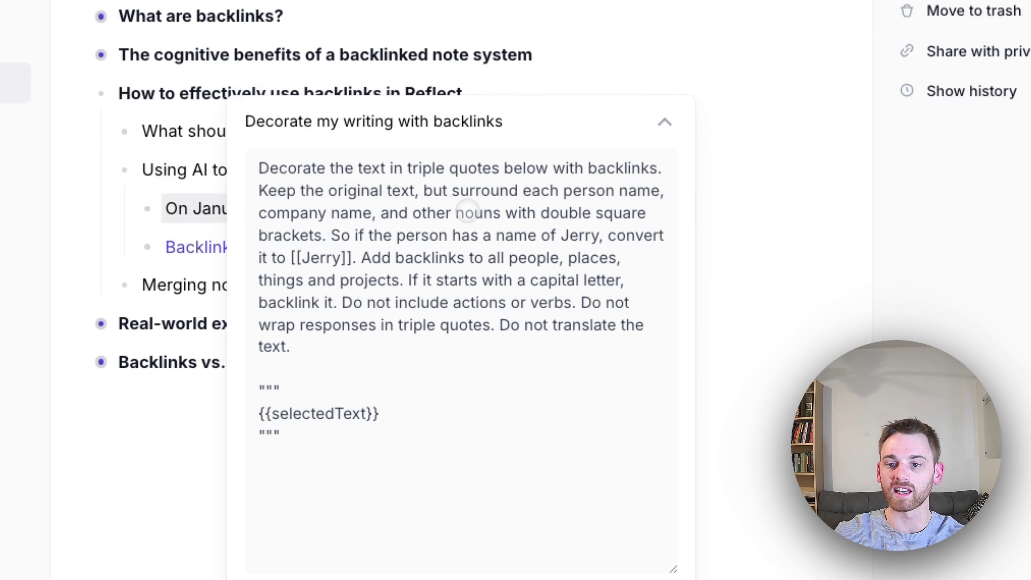
Delete the example sentence, the 'Backlink Backlink' line and the leftover empty bullet
click(767, 226)
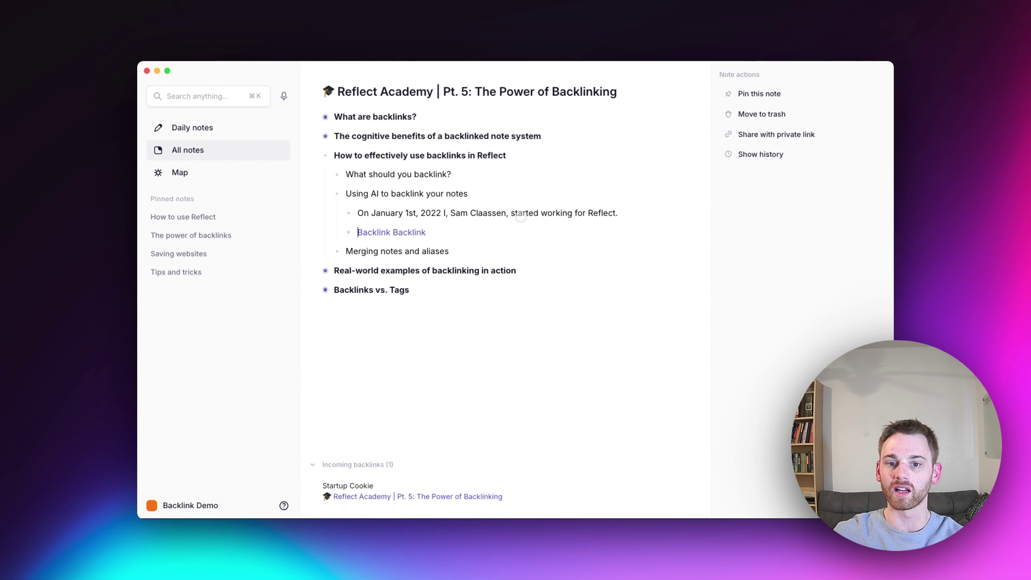
triple_click(522, 215)
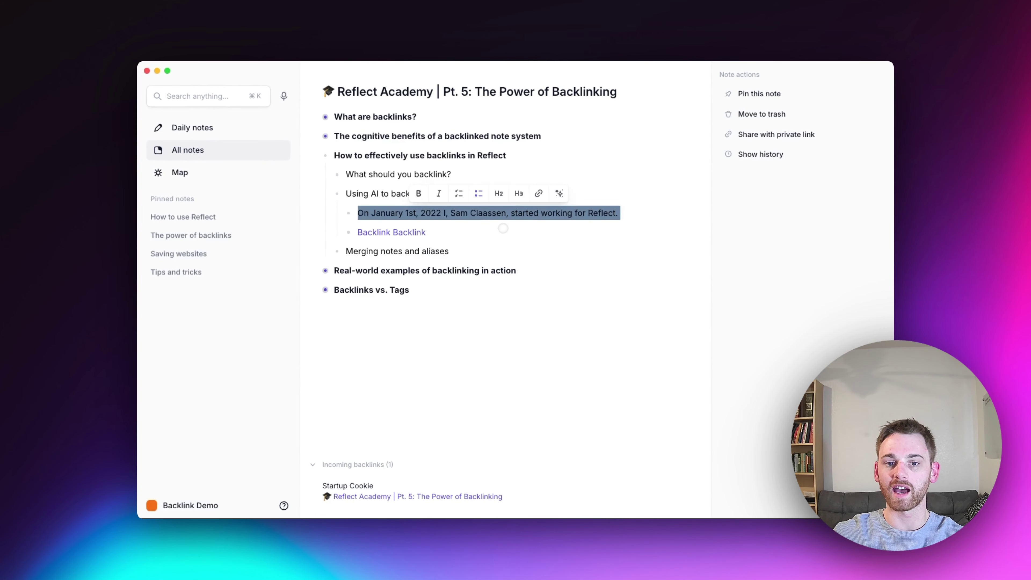
click(478, 233)
drag(479, 233, 349, 216)
key(BackSpace)
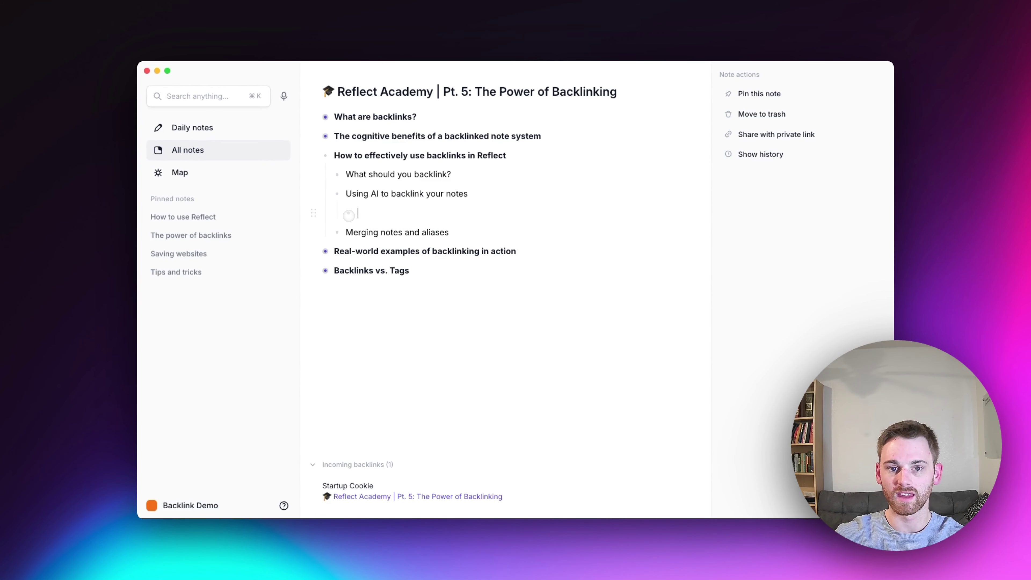
key(BackSpace)
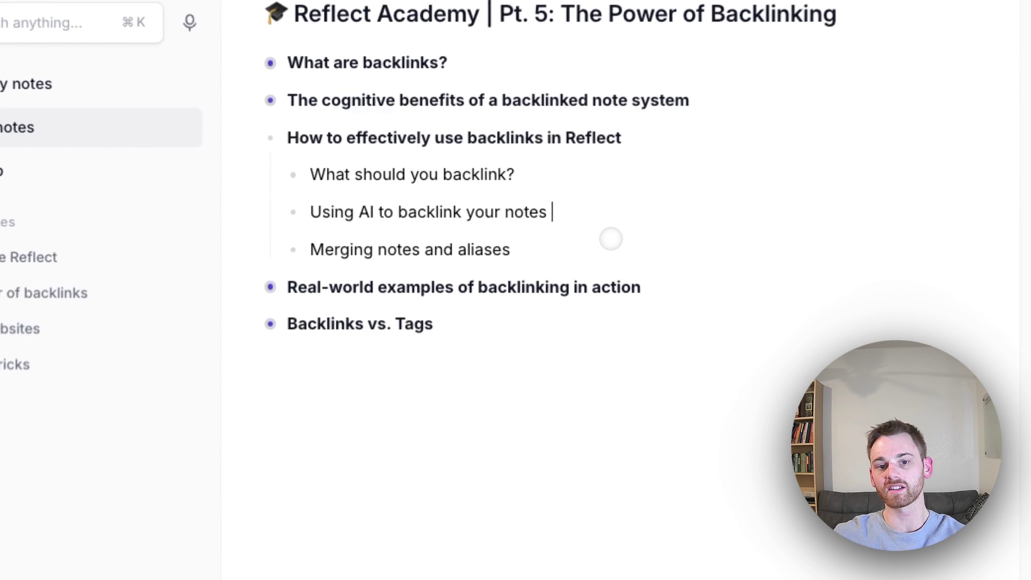
Add a sub-bullet under 'Merging notes and aliases' linking to the first-name person note
click(617, 240)
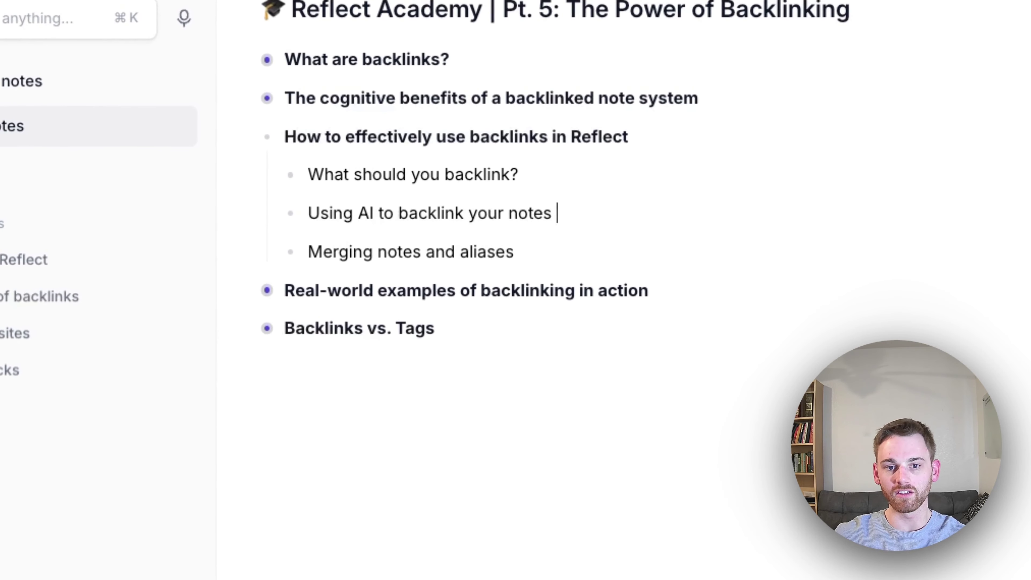
click(590, 259)
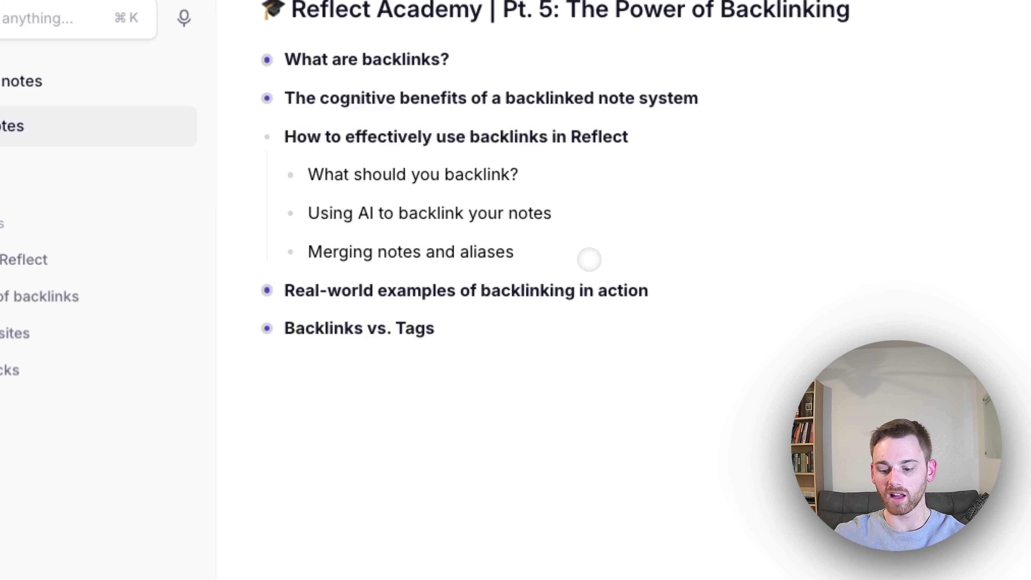
key(Return)
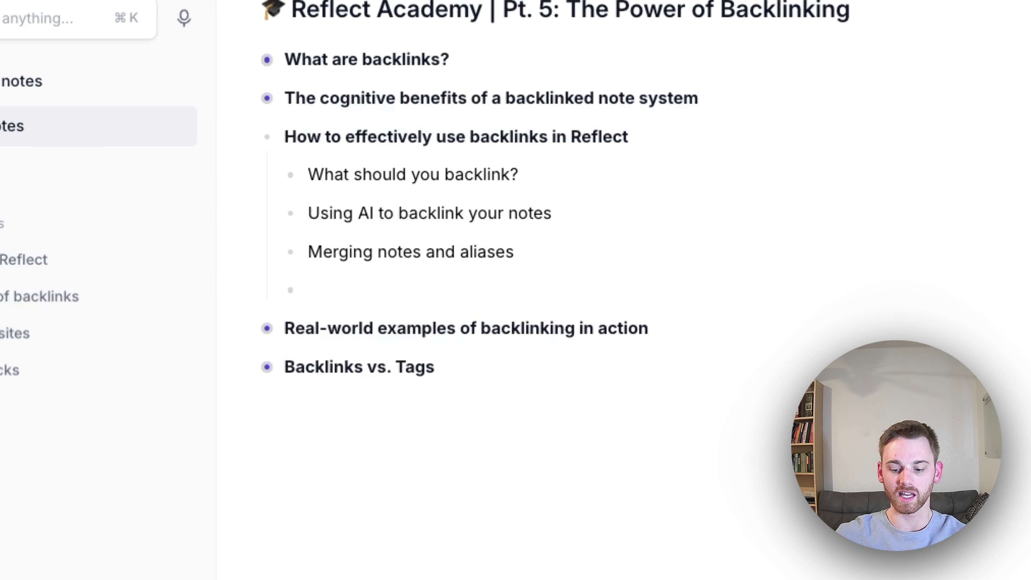
text([[Sam)
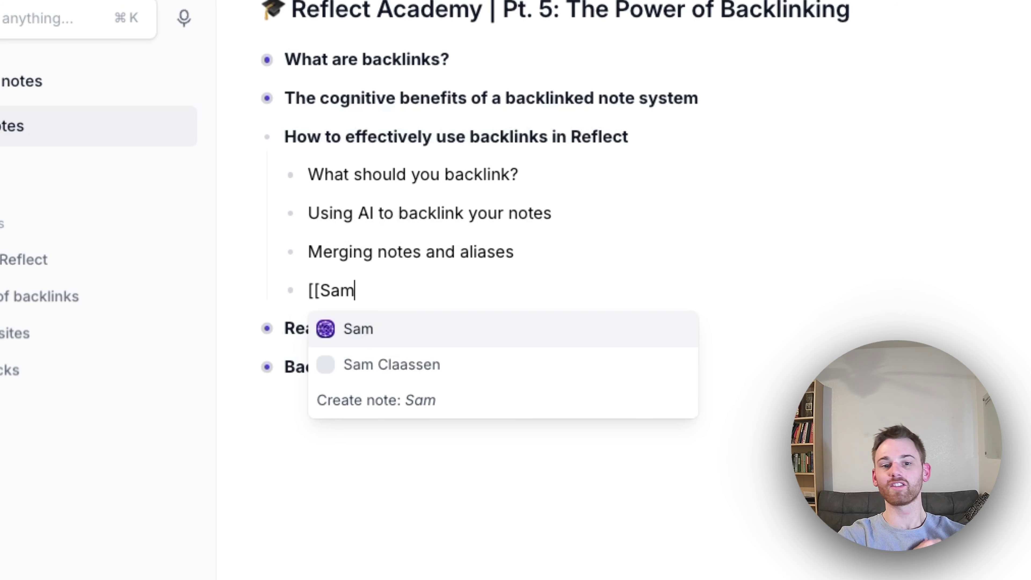
key(Return)
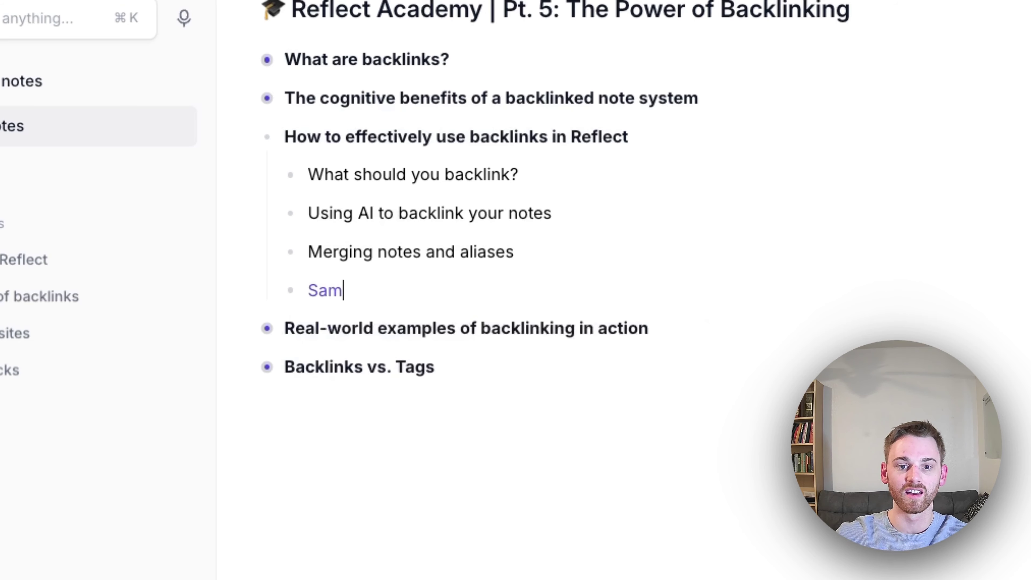
Add a second sub-bullet linking to the full-name person note and open that note
key(Return)
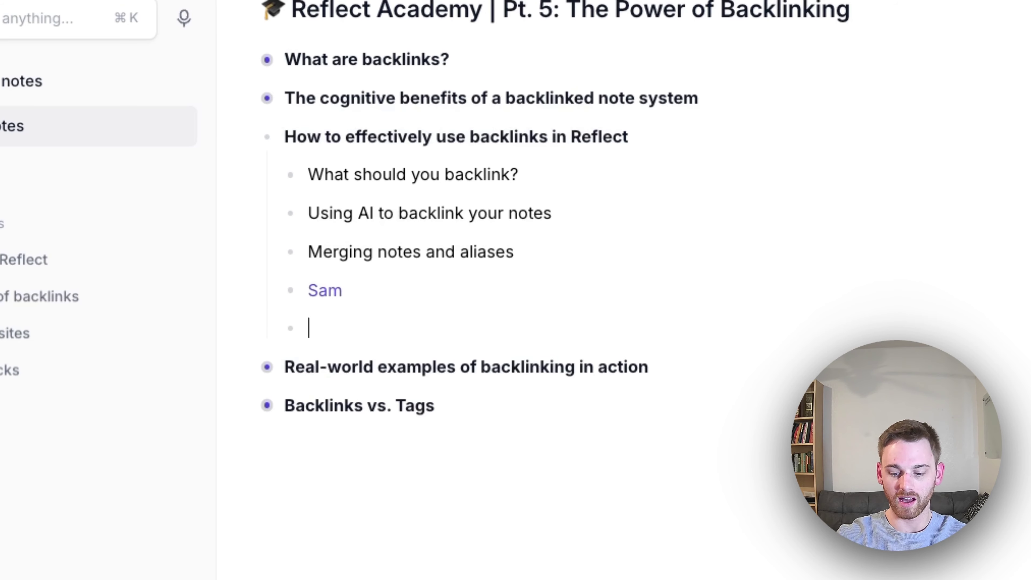
text([[Sam)
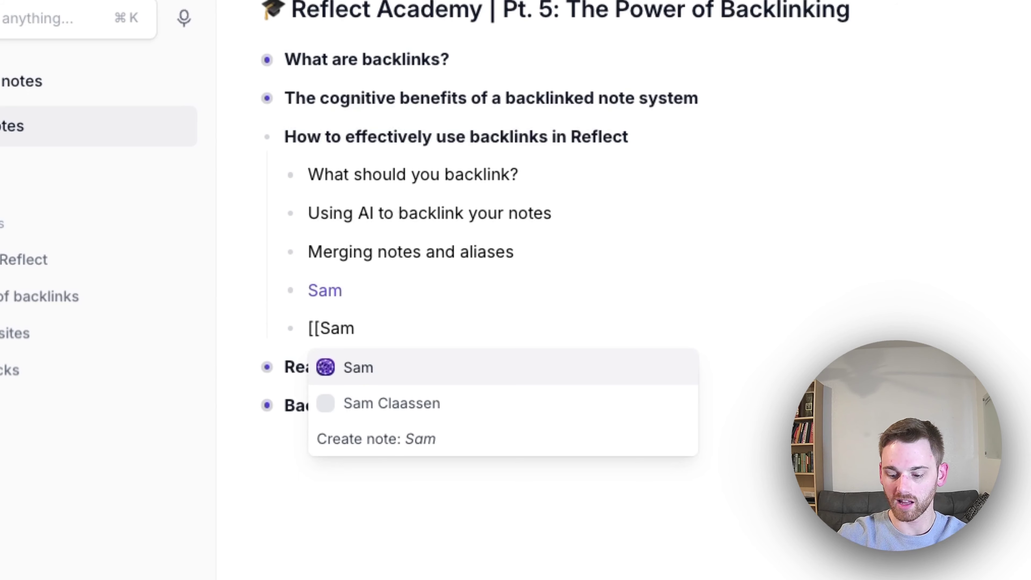
key(Down)
key(Return)
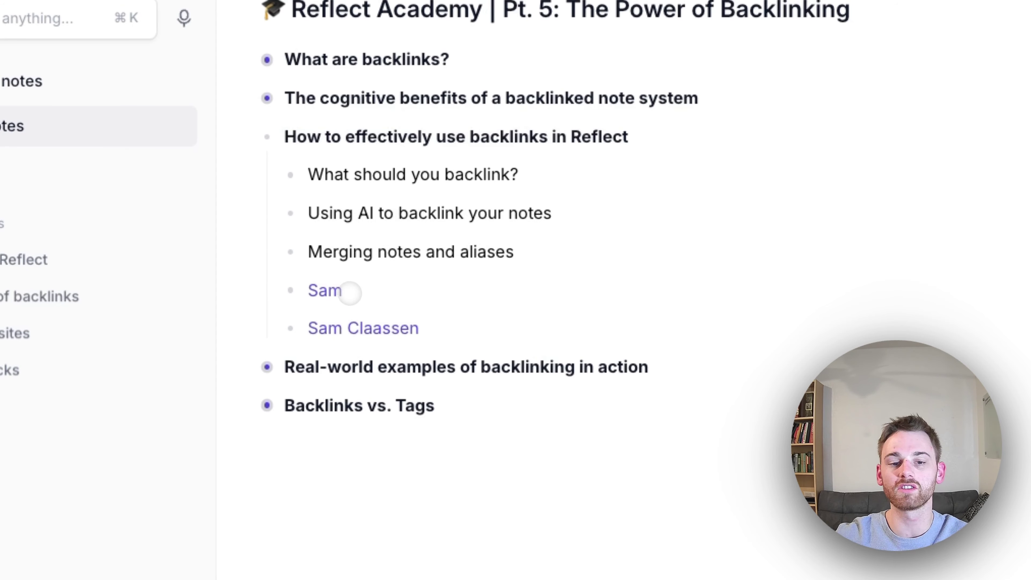
mouse_move(357, 330)
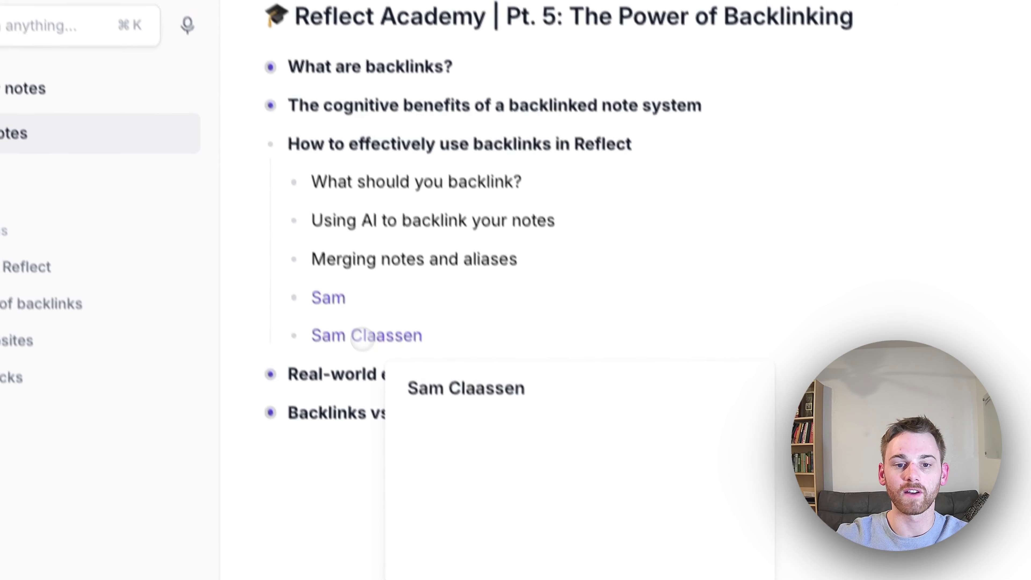
click(359, 329)
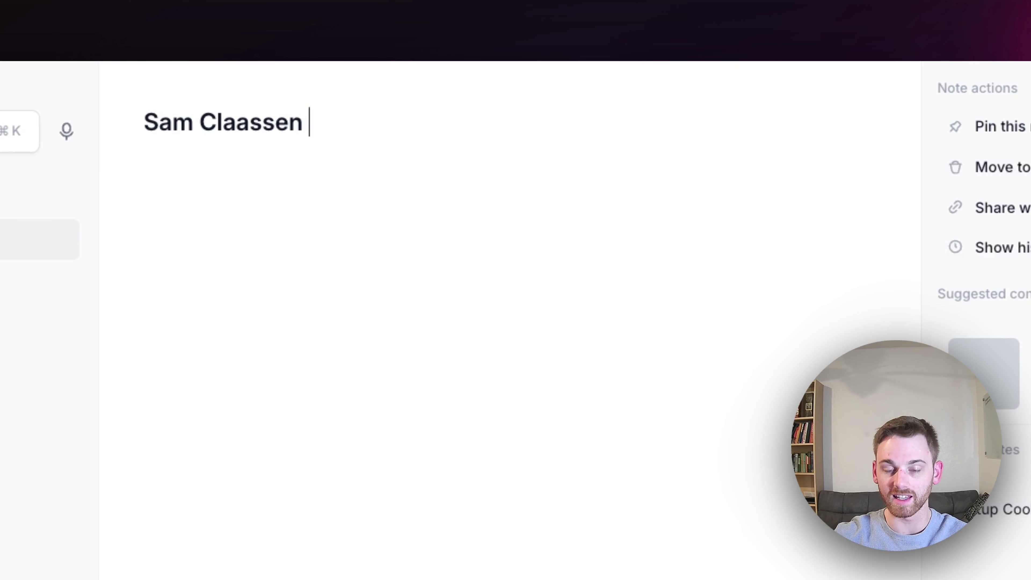
text(// Sam)
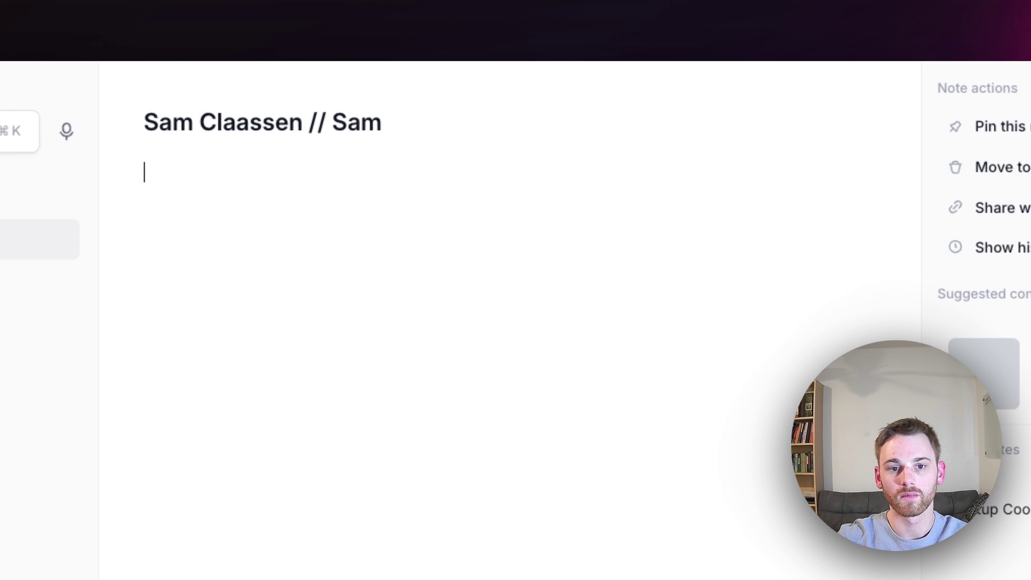
key(Return)
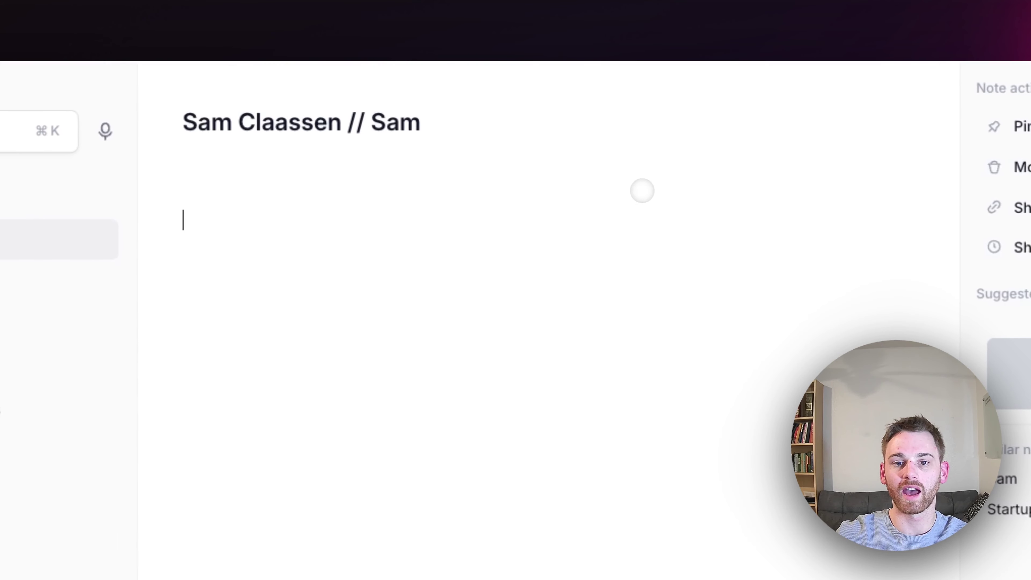
click(440, 120)
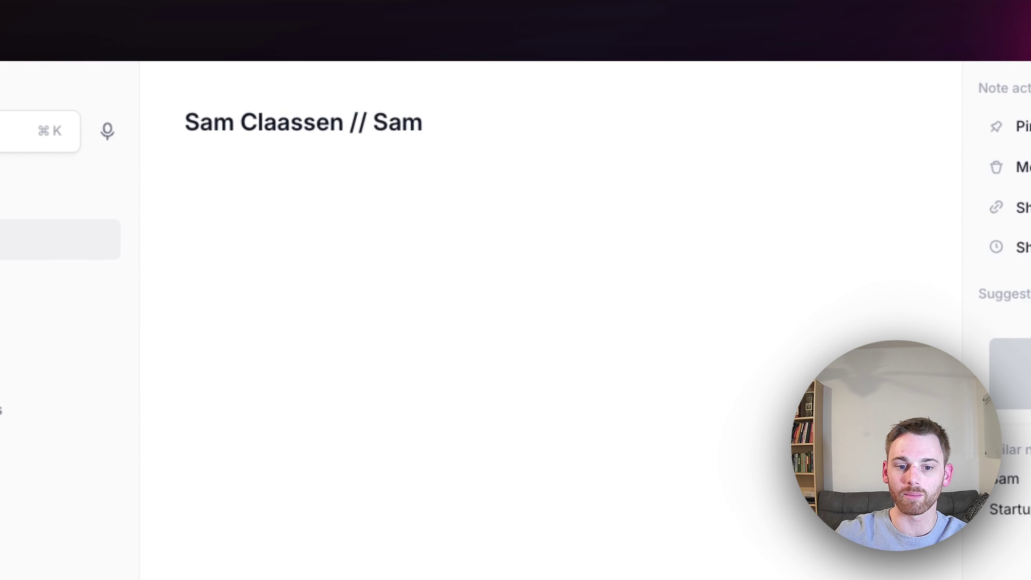
drag(423, 122, 351, 122)
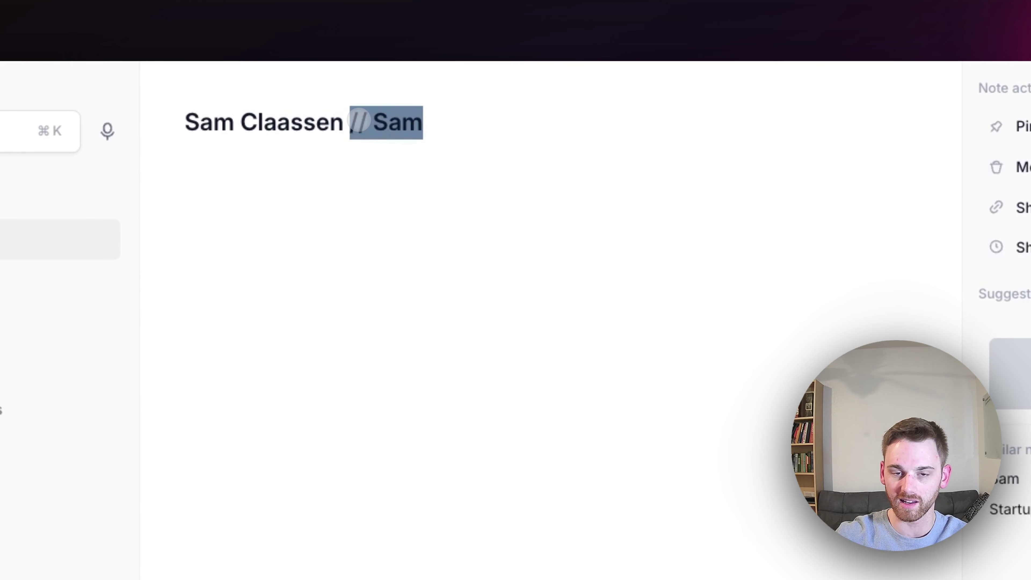
key(BackSpace)
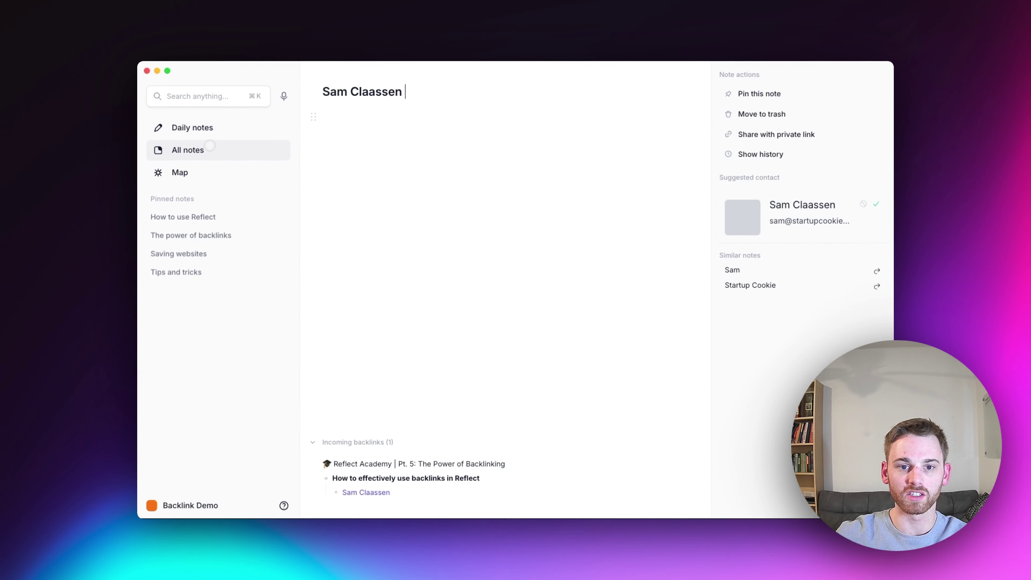
Rename the first-name person note to the full name and merge it into the existing note
click(212, 148)
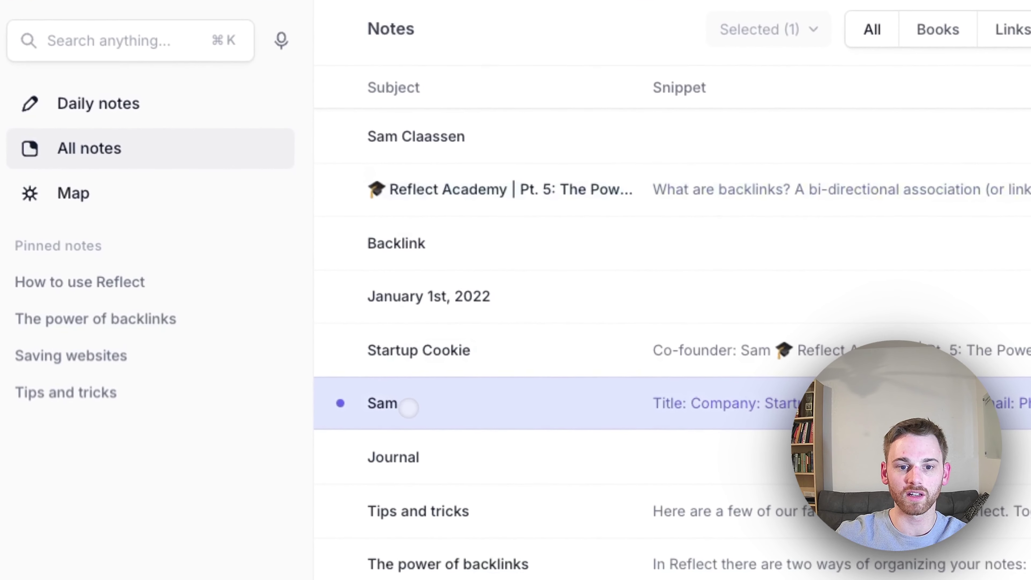
click(477, 492)
text(Claas)
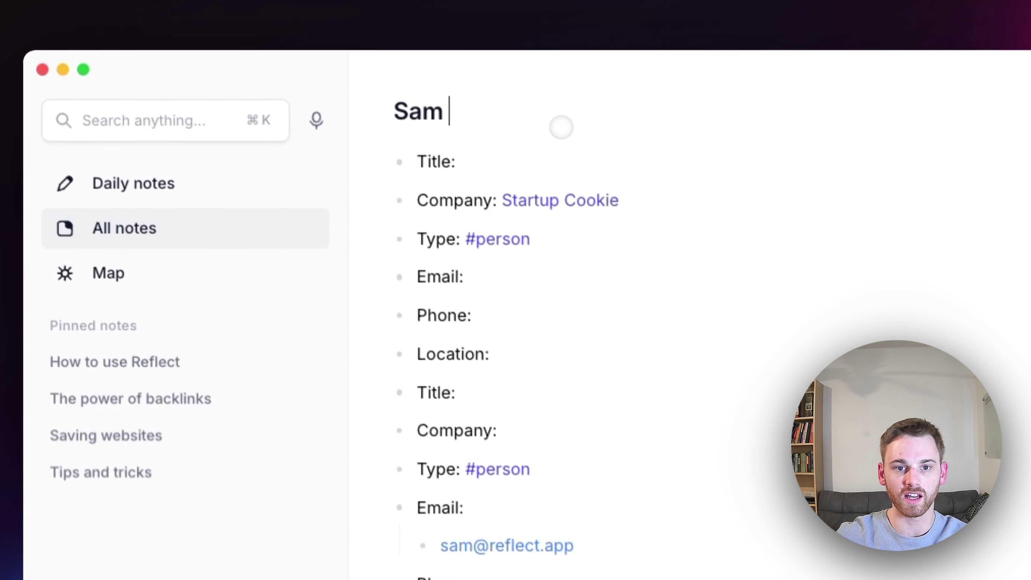
text(sen)
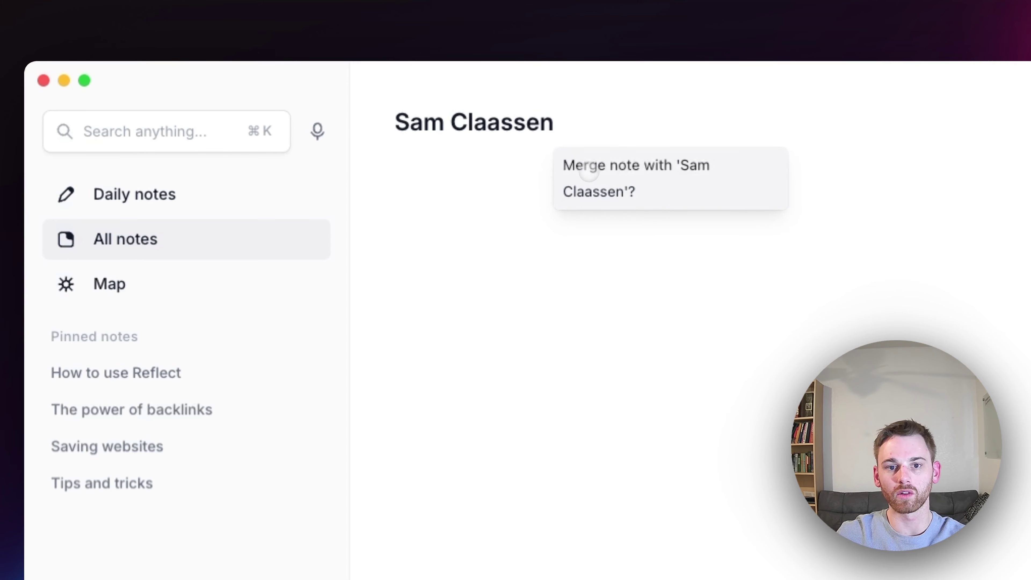
click(588, 173)
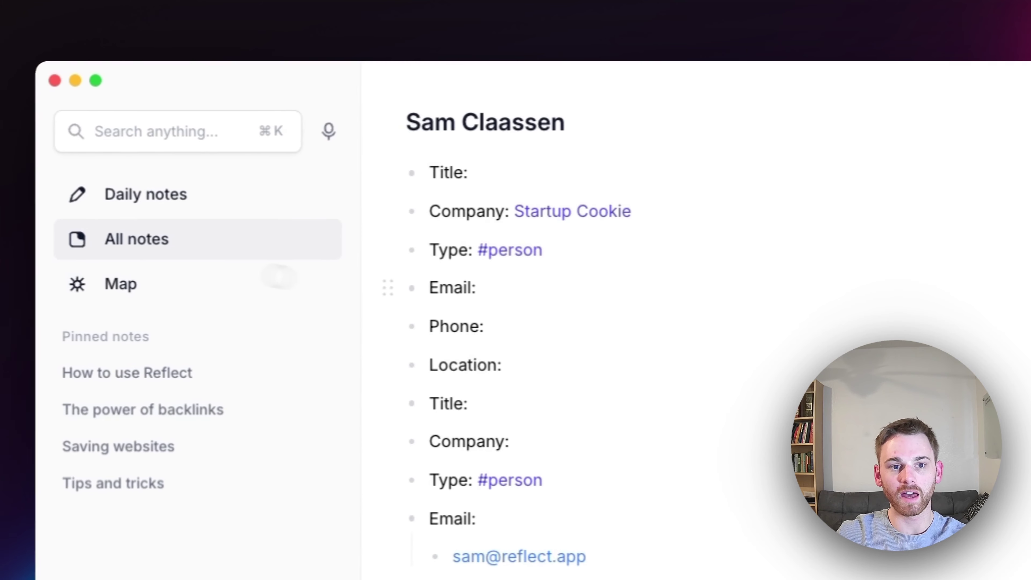
Reopen the merged person note and begin a '//' short-name alias in its title
click(228, 249)
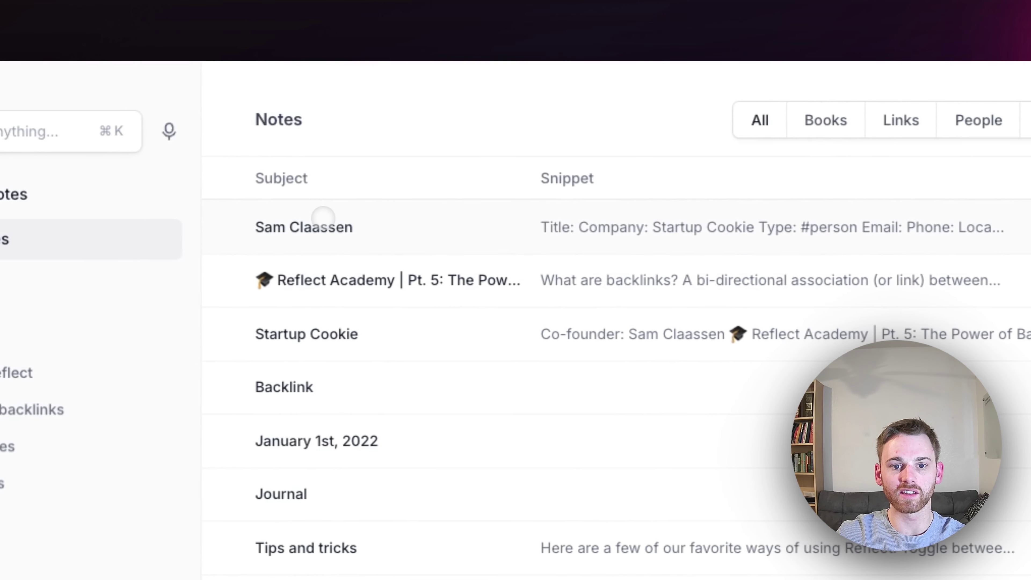
click(507, 226)
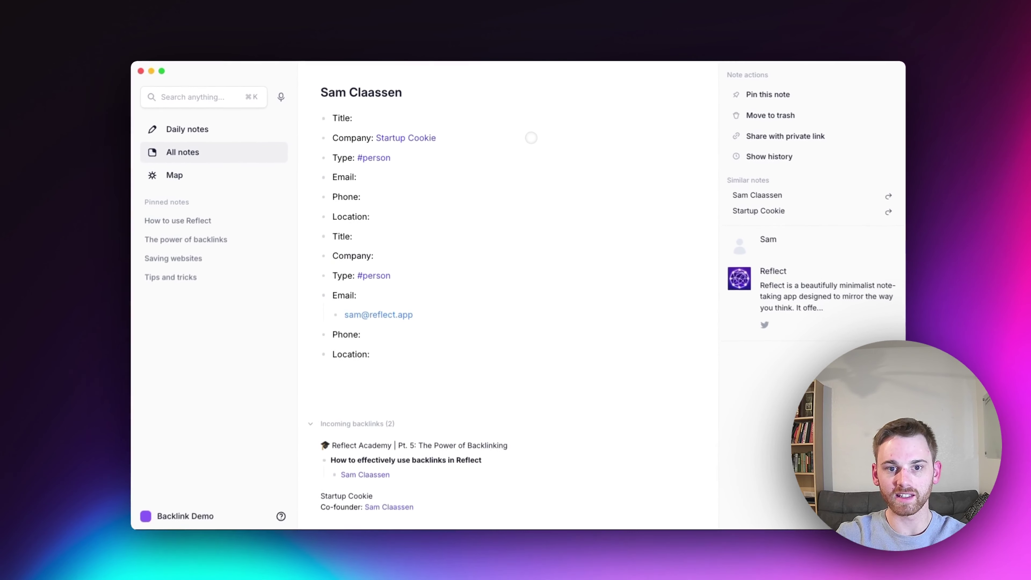
text(// Sam)
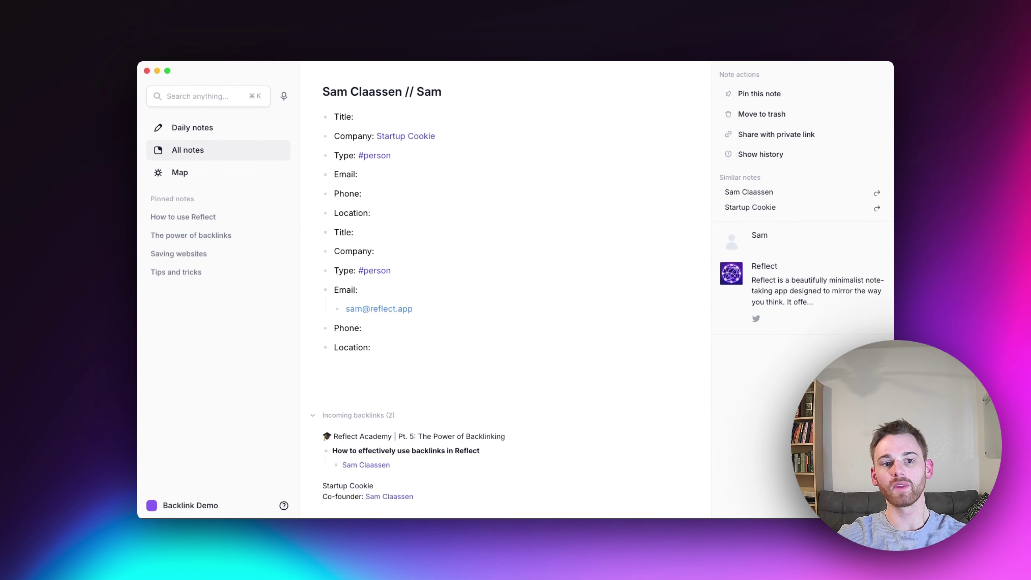
In the January 3rd daily note, link the person by the short-name alias and open the linked note
click(183, 128)
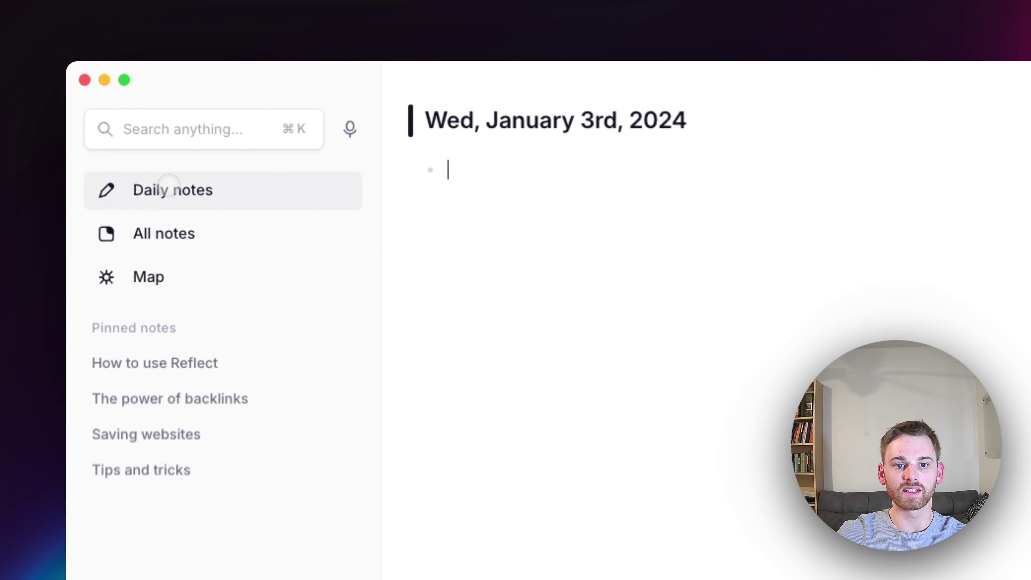
text([[sa)
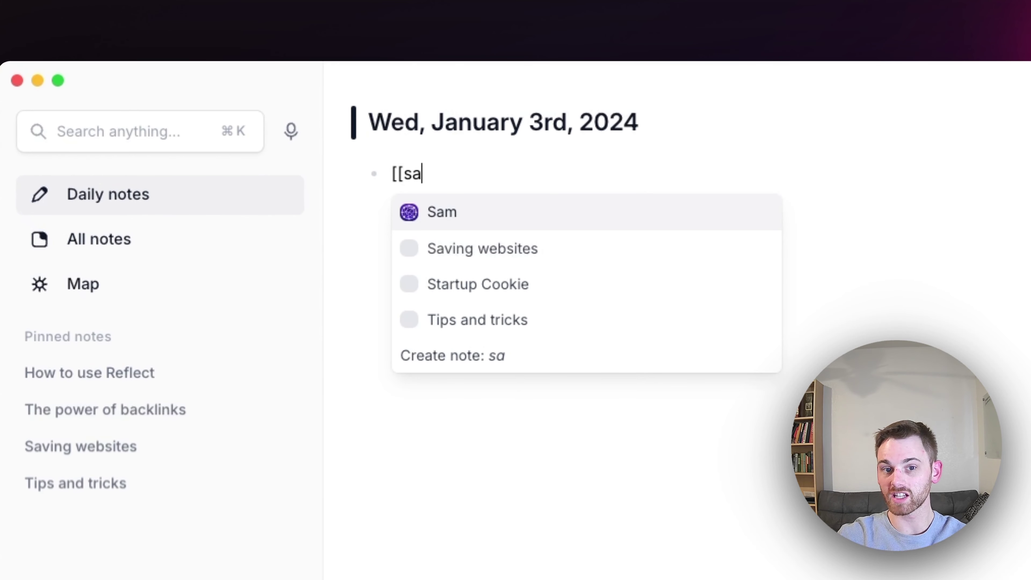
key(Return)
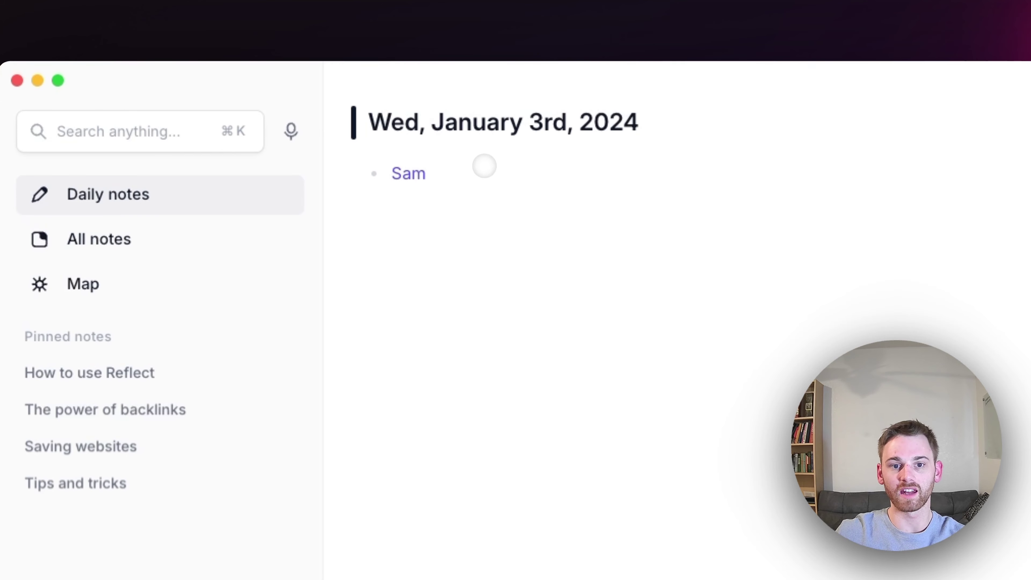
click(427, 173)
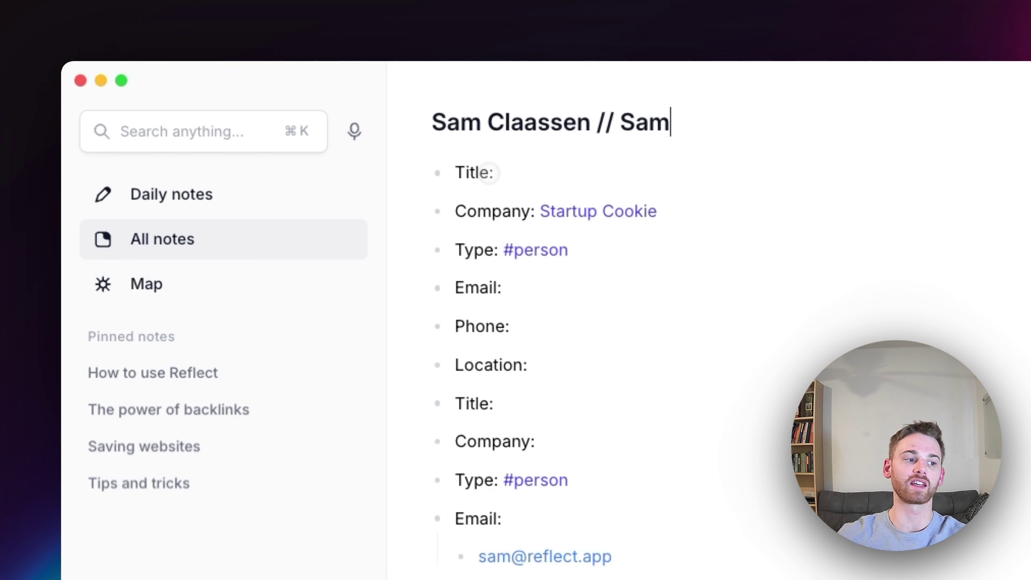
In the Reflect Academy note, delete the two person-link lines under 'Merging notes and aliases'
click(225, 238)
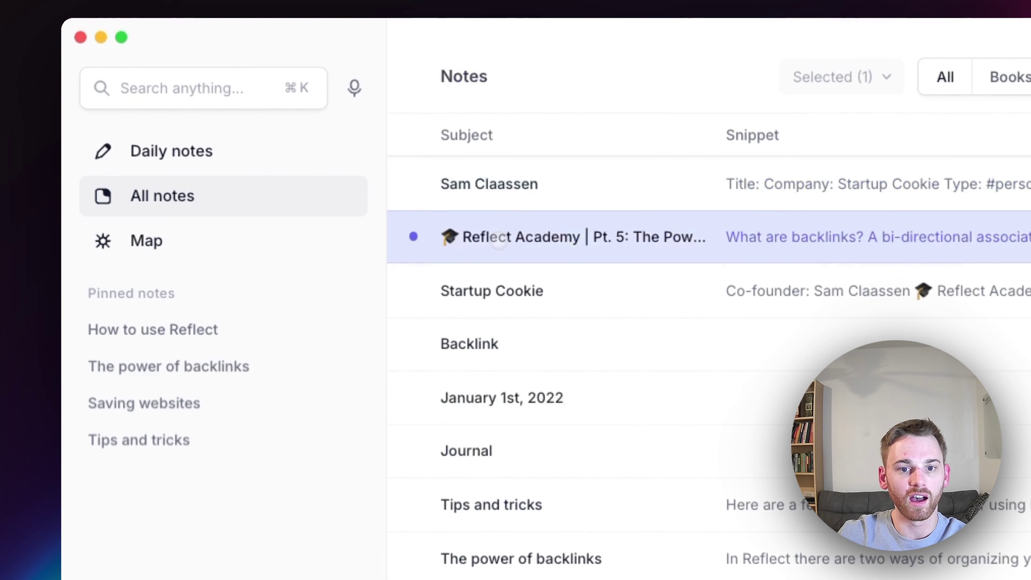
click(500, 241)
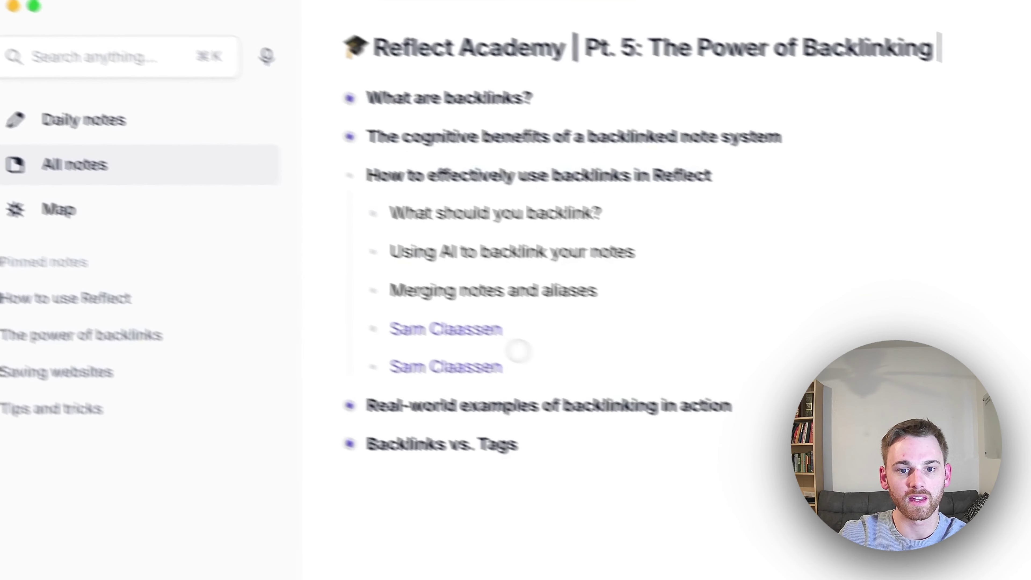
drag(503, 366, 389, 325)
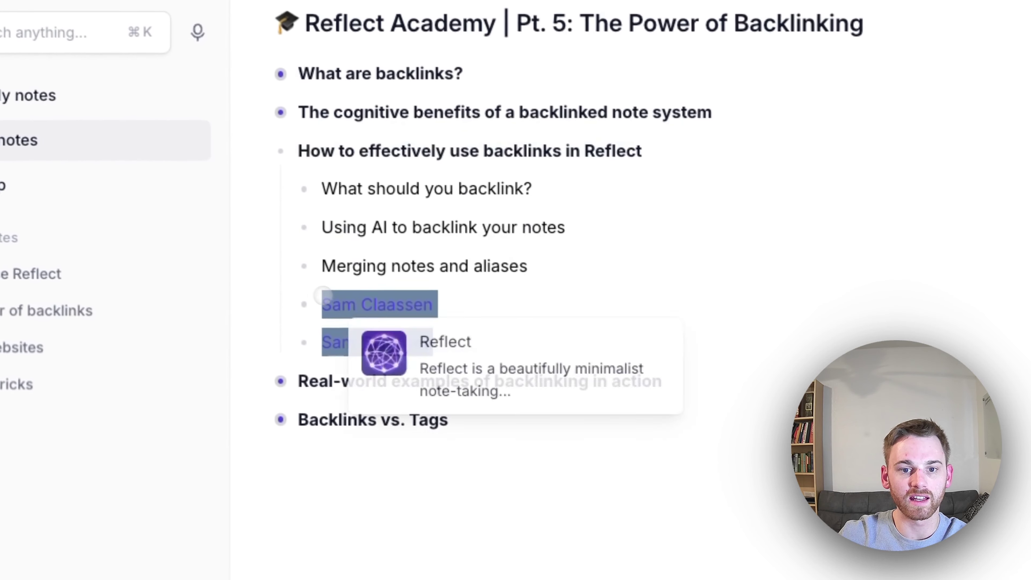
key(BackSpace)
key(BackSpace)
key(BackSpace)
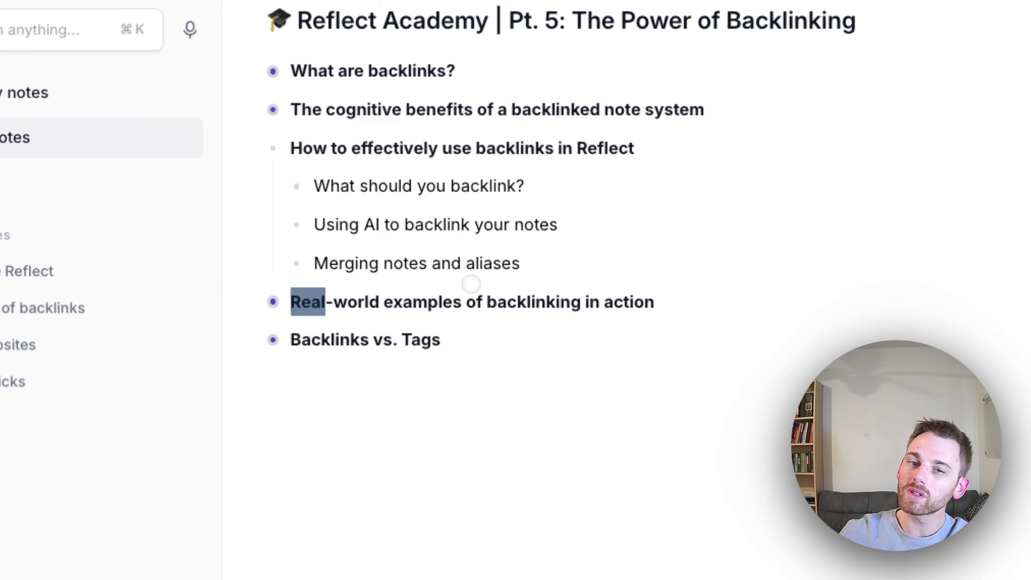
Collapse 'How to effectively use backlinks', expand 'Real-world examples', and return to the January 3rd daily note
triple_click(477, 263)
click(533, 271)
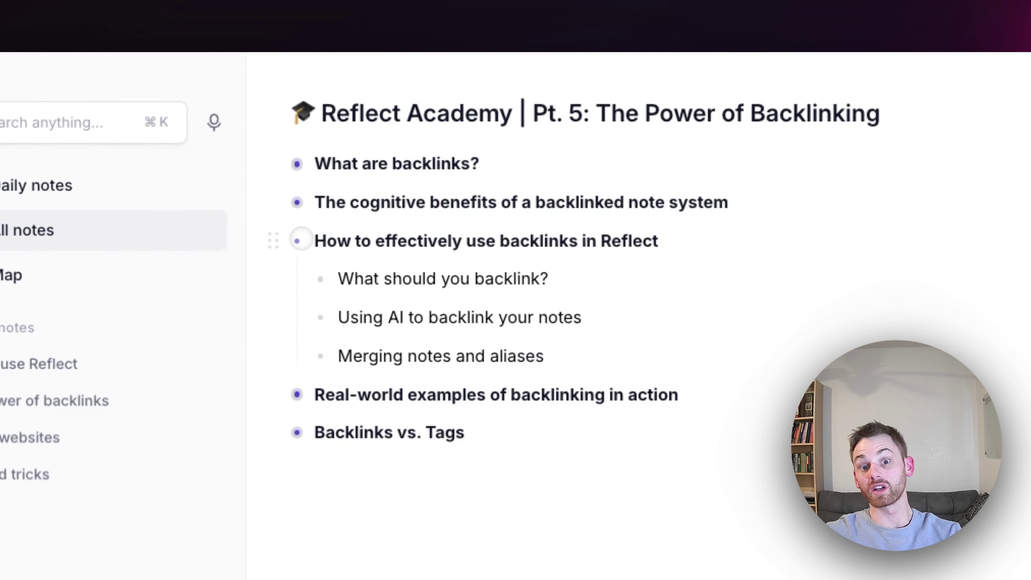
click(294, 241)
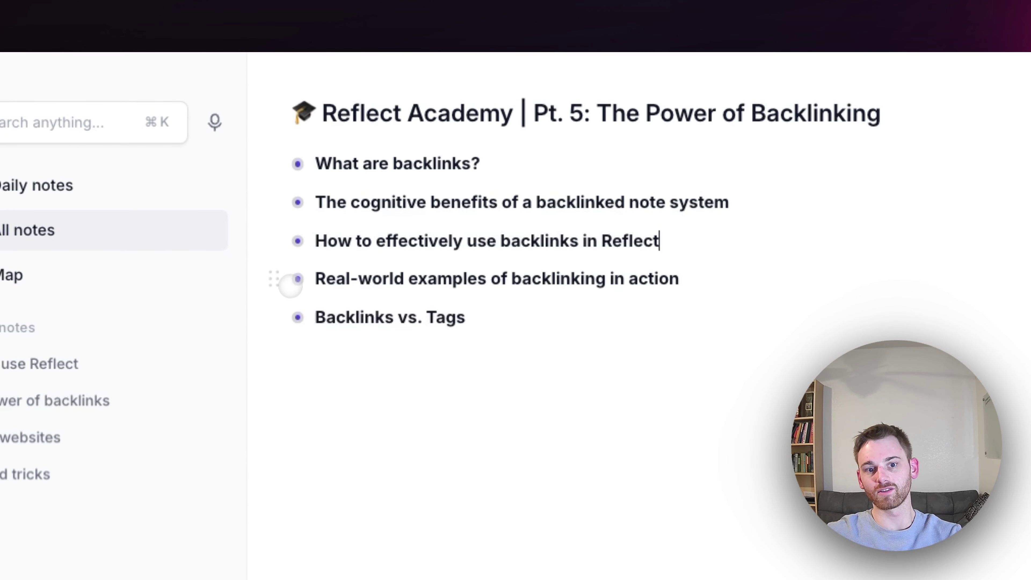
click(296, 281)
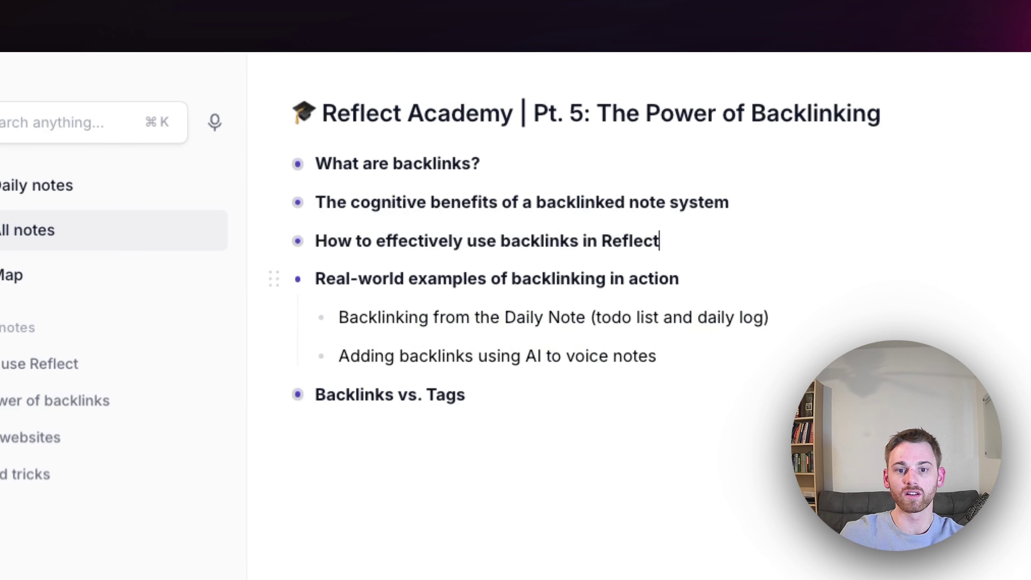
click(94, 191)
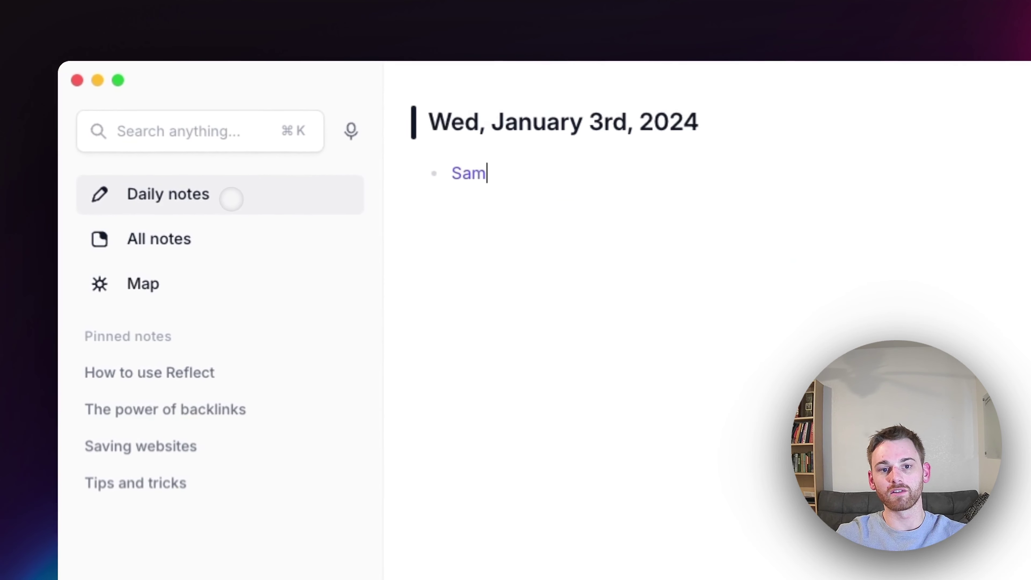
Replace the person's name in the January 3rd bullet with a link to a new Daily Log note
double_click(547, 178)
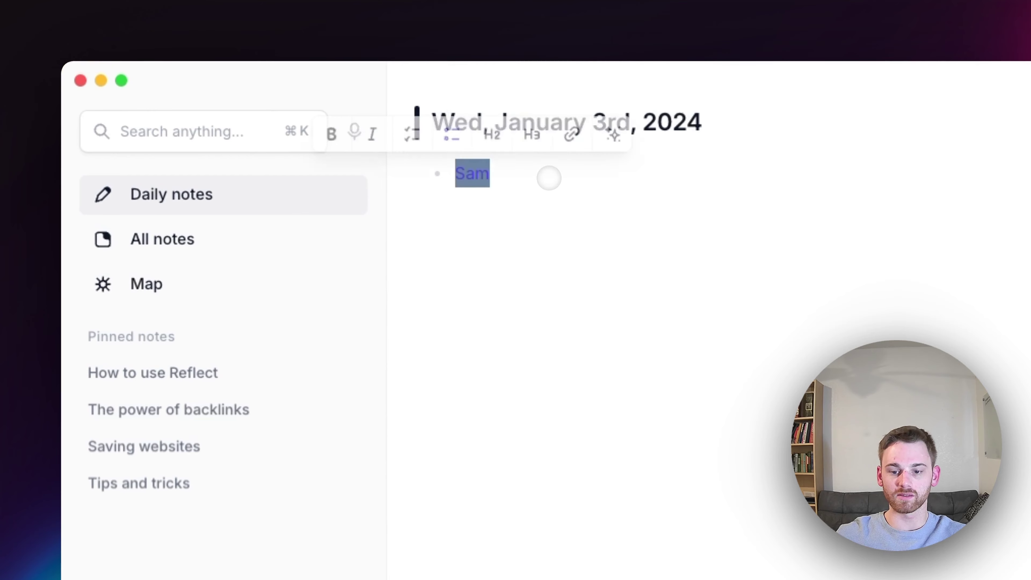
key(BackSpace)
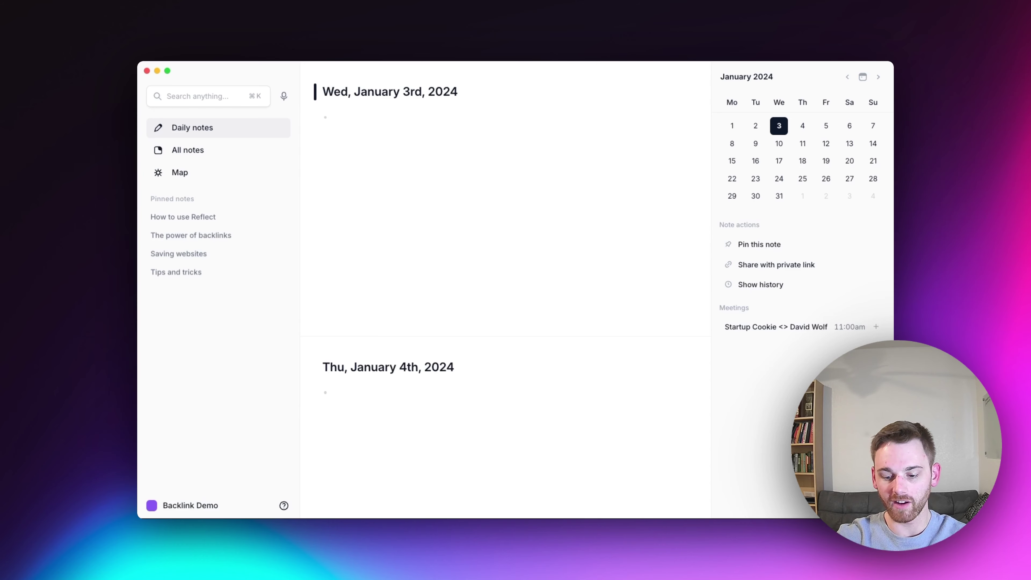
text([[Daily Log)
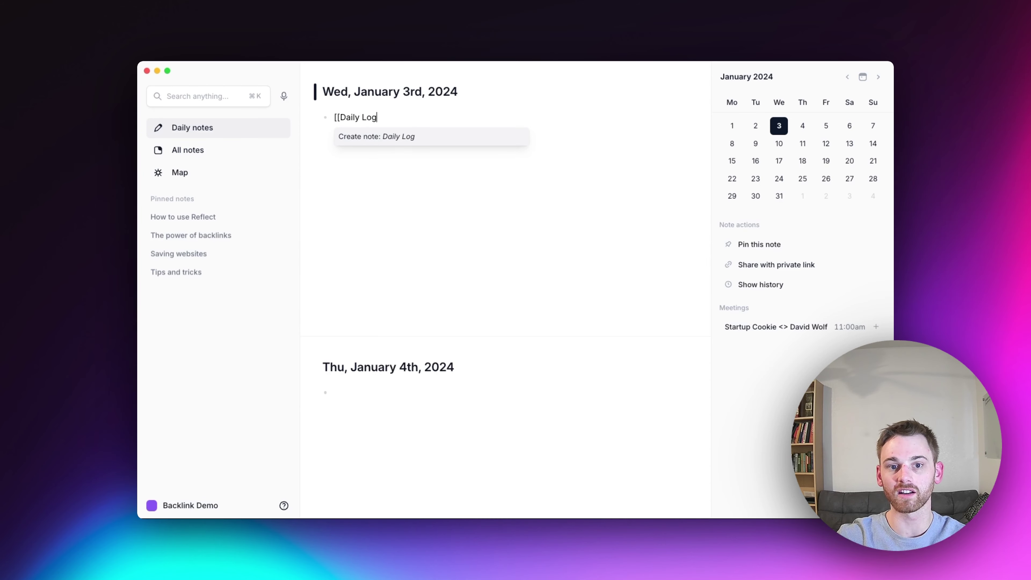
key(Return)
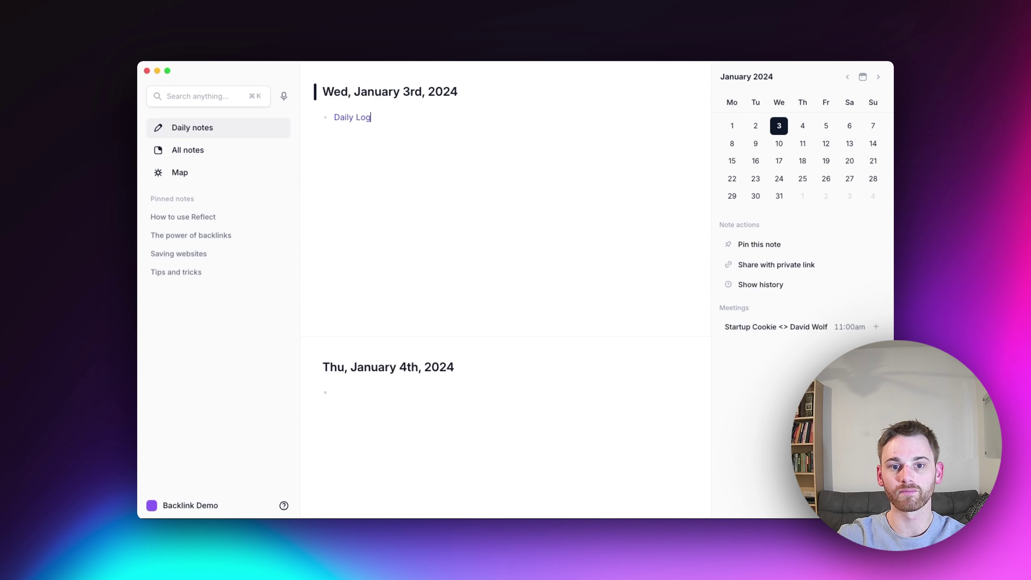
Describe Daily Log as 'a running log of what happens each day.' and nest a bullet under it
click(351, 117)
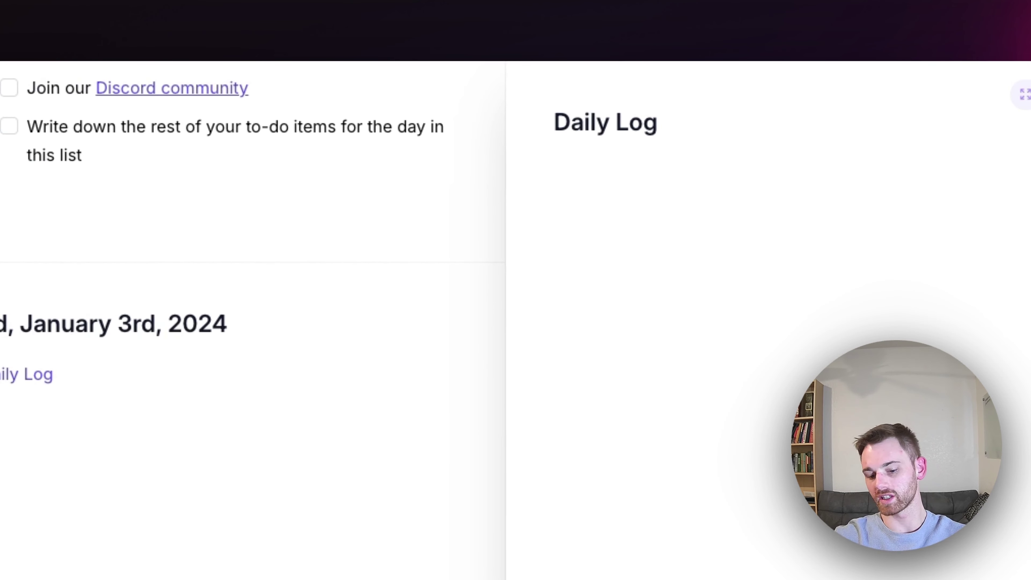
text(Description:)
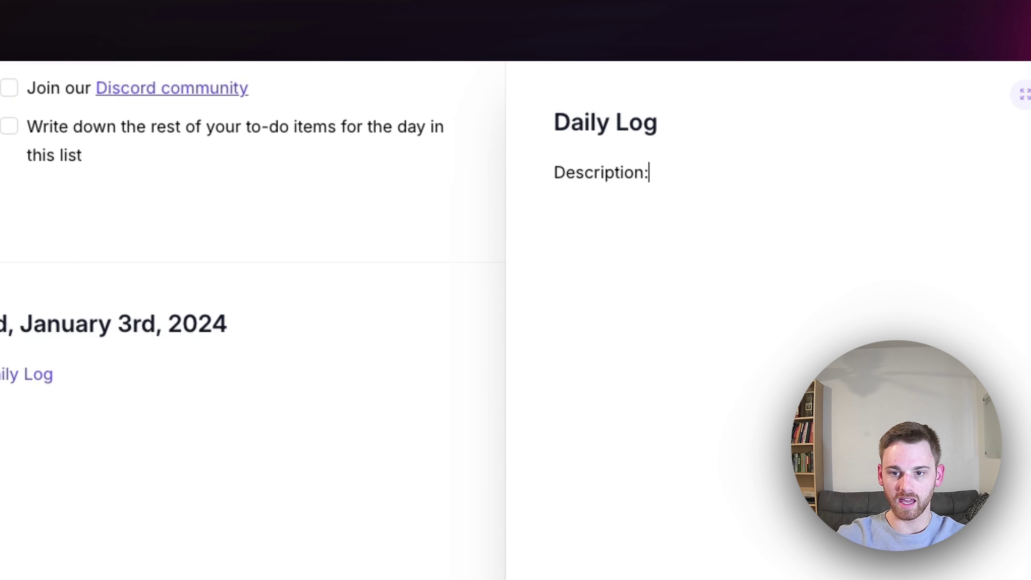
text( a ru)
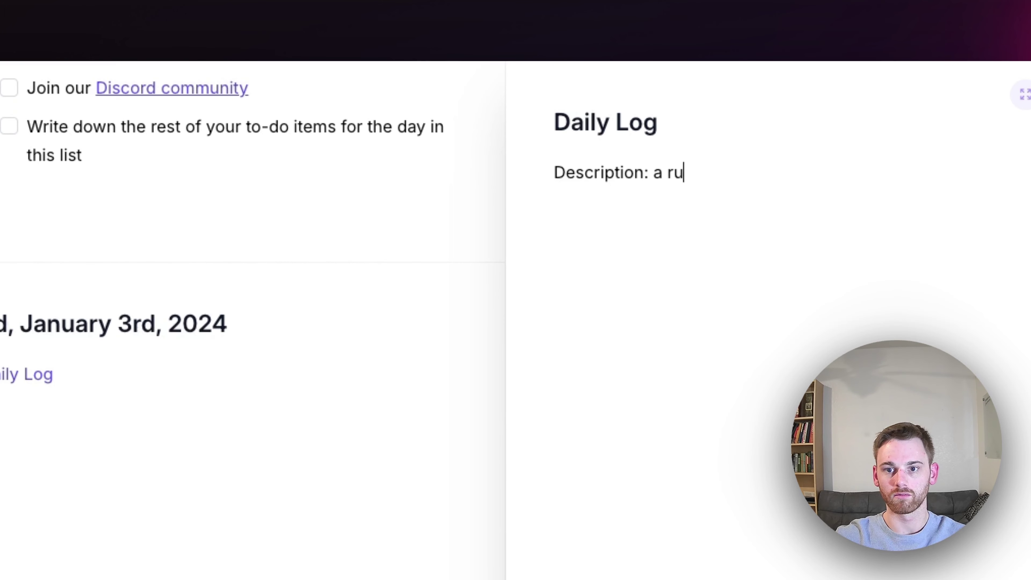
text(nning log of what happens eac)
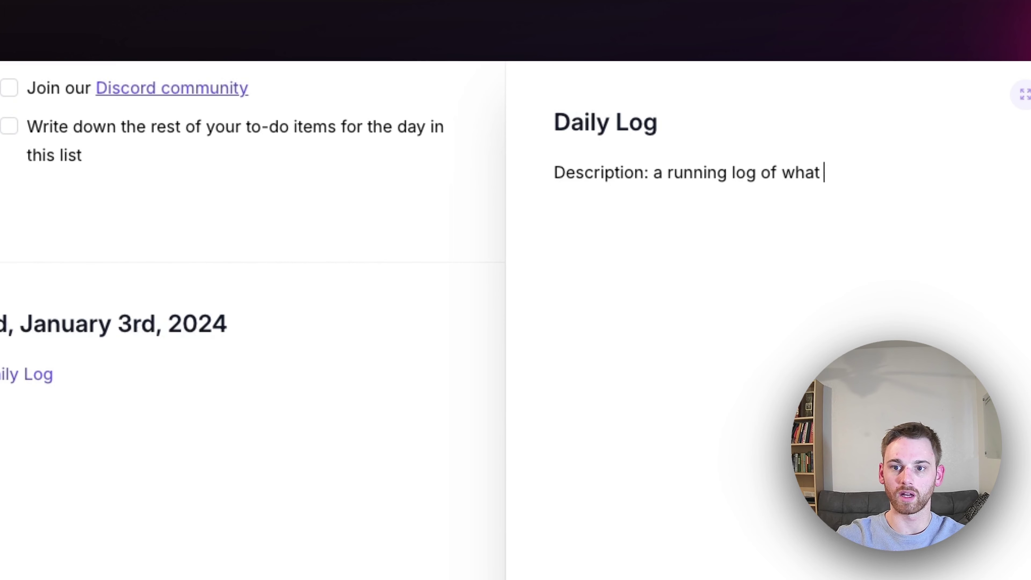
text(h day.)
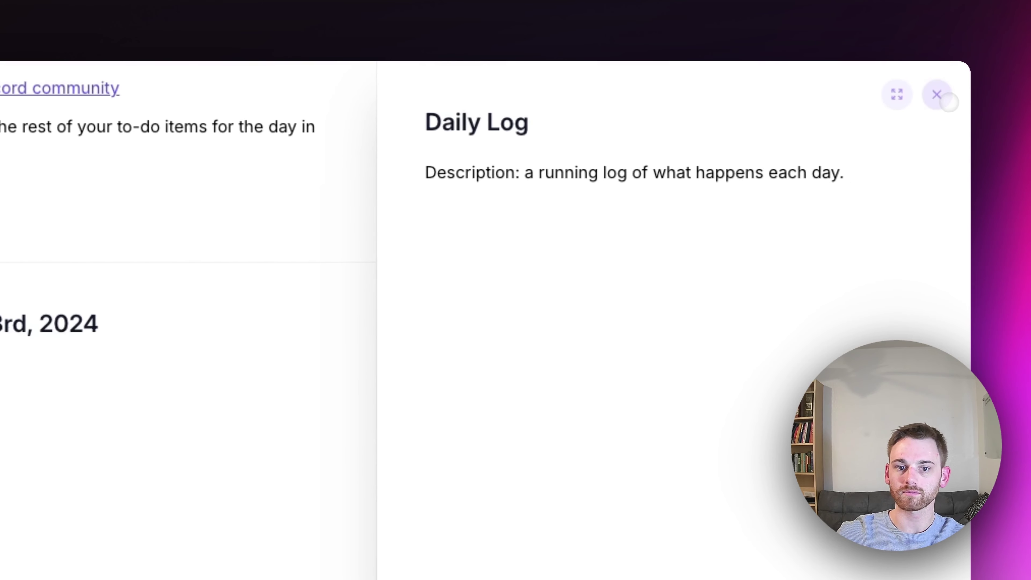
click(945, 94)
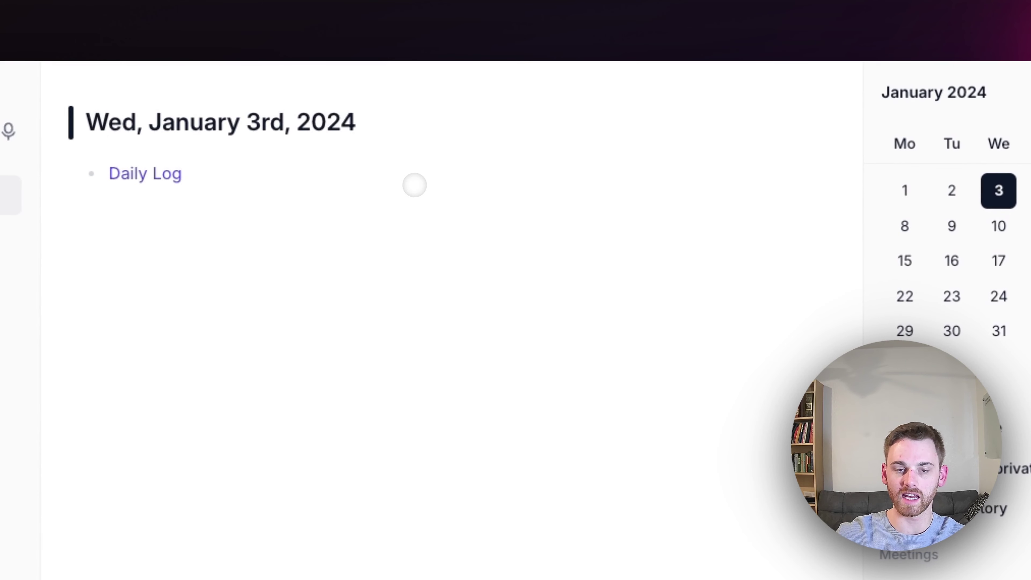
key(Return)
key(Tab)
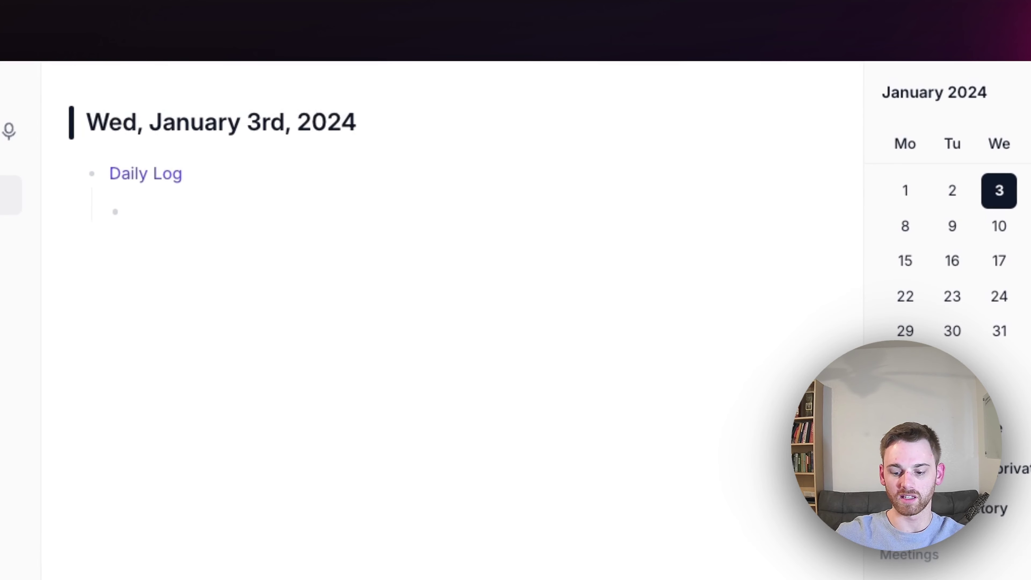
Log '6am - Woke up and went for a walk' and '7am - Had a [[All Hands Call for Reflect]]'
text(6am)
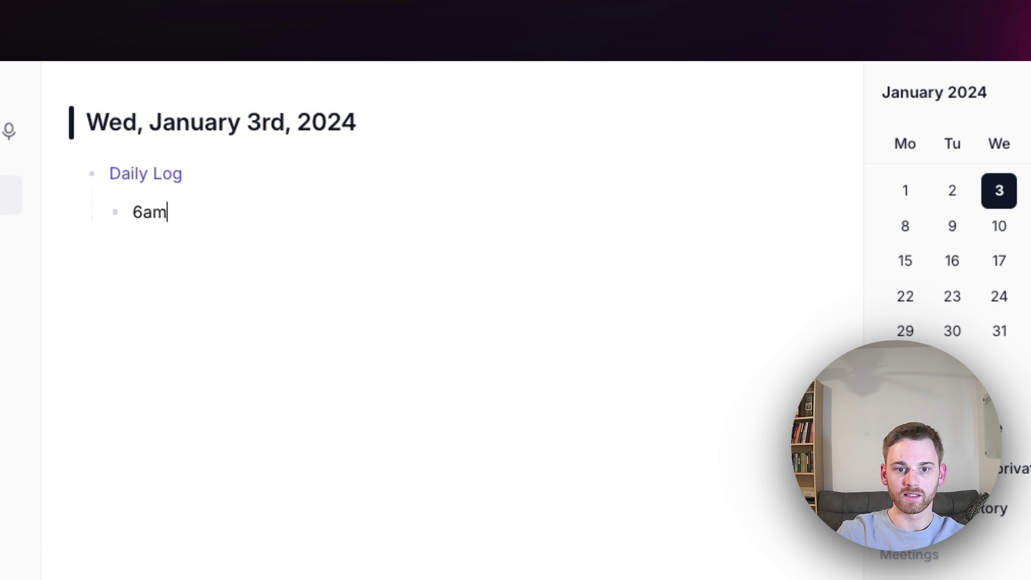
text( - Woke )
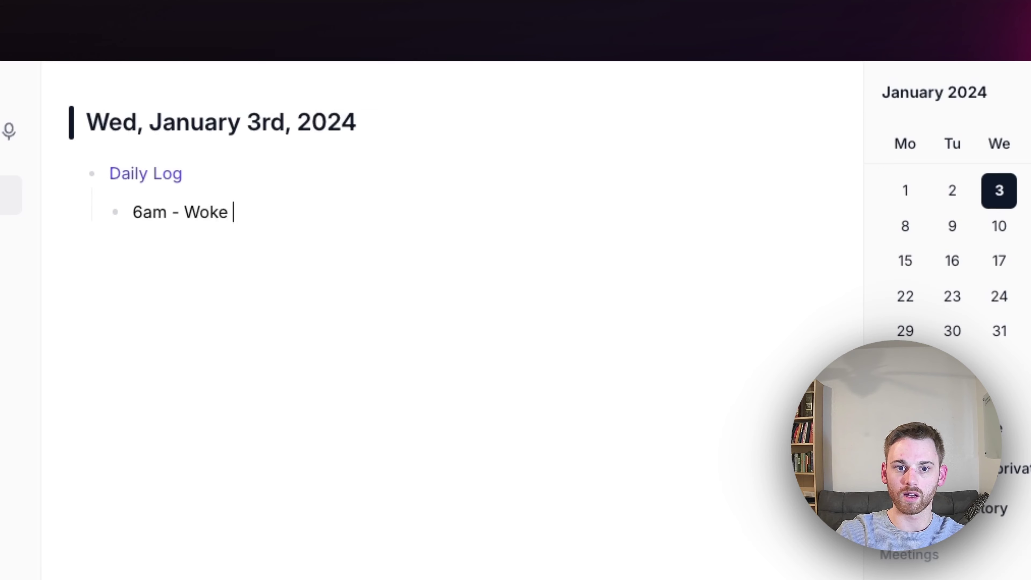
text(up and went for a)
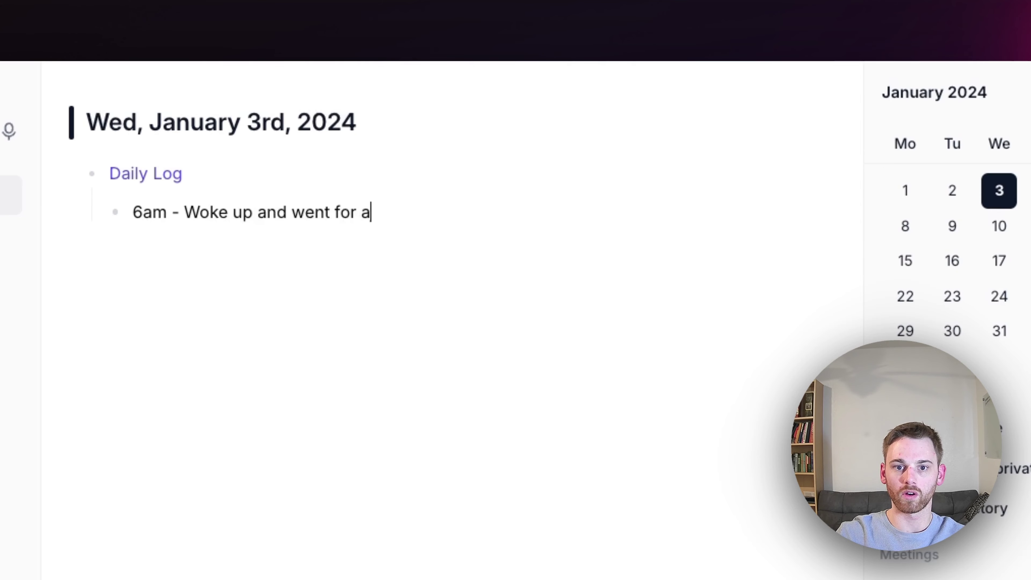
text( walk)
key(Return)
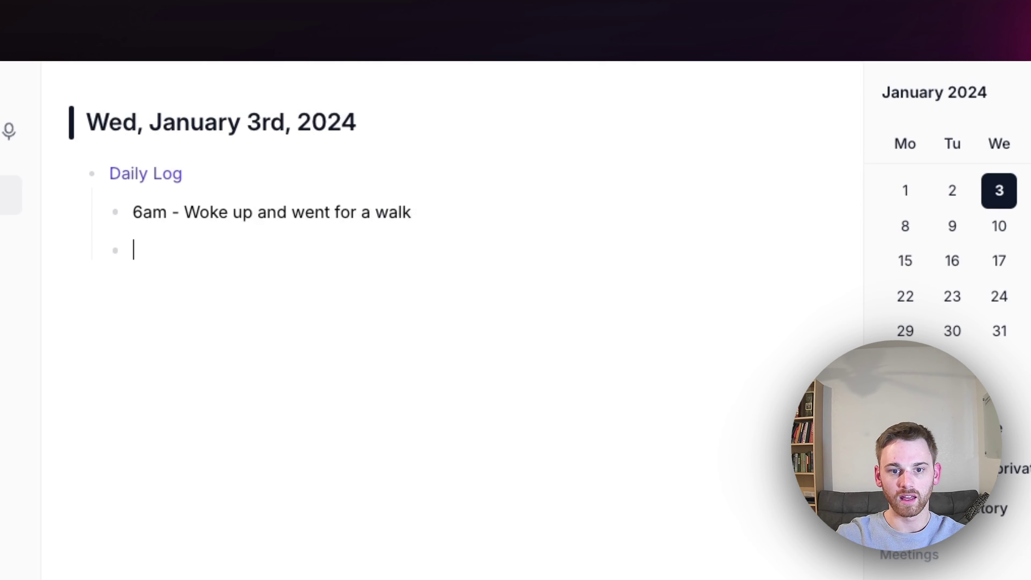
text(7am)
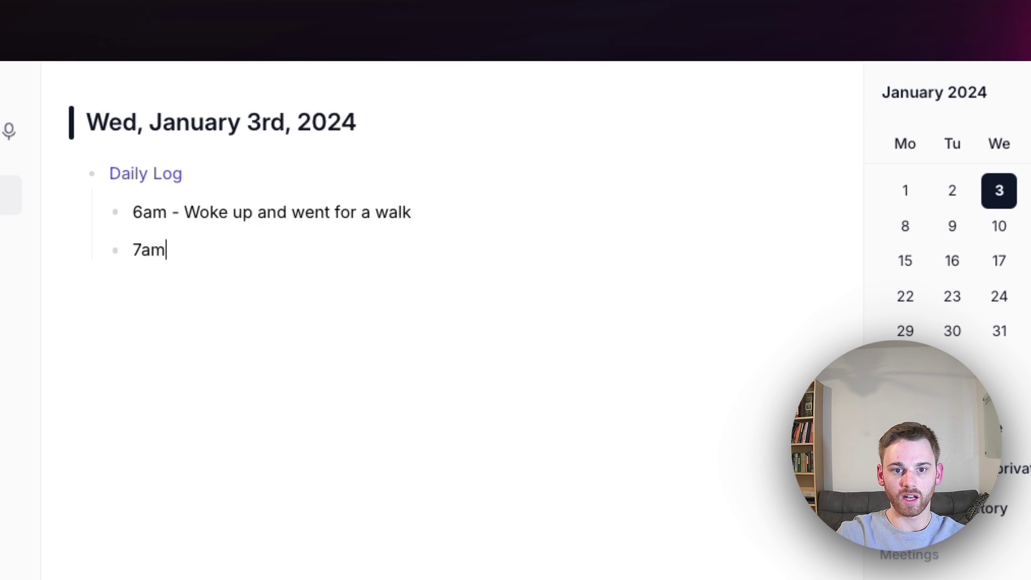
text( - Had )
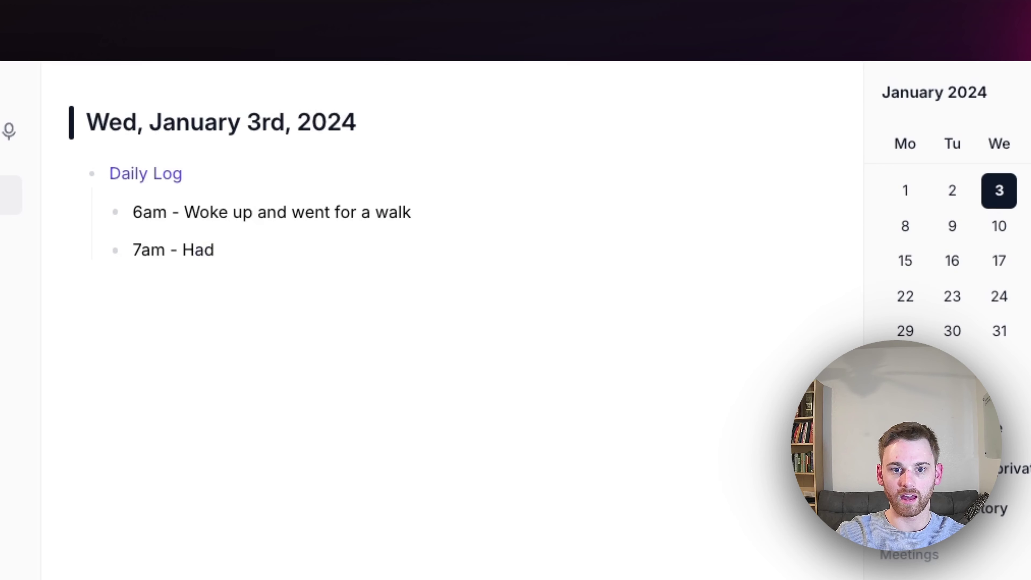
text(an)
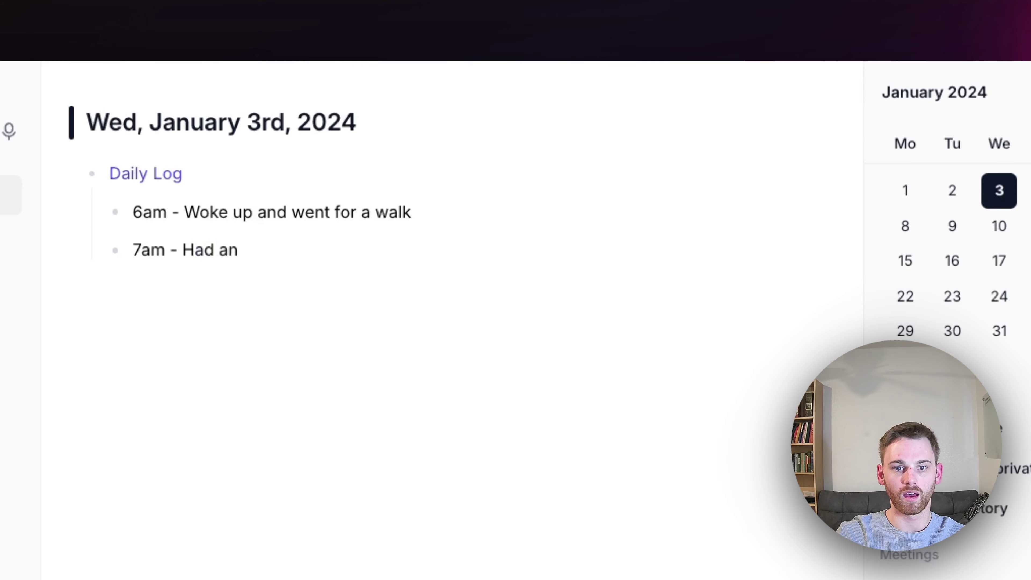
key(BackSpace)
key(BackSpace)
text(a )
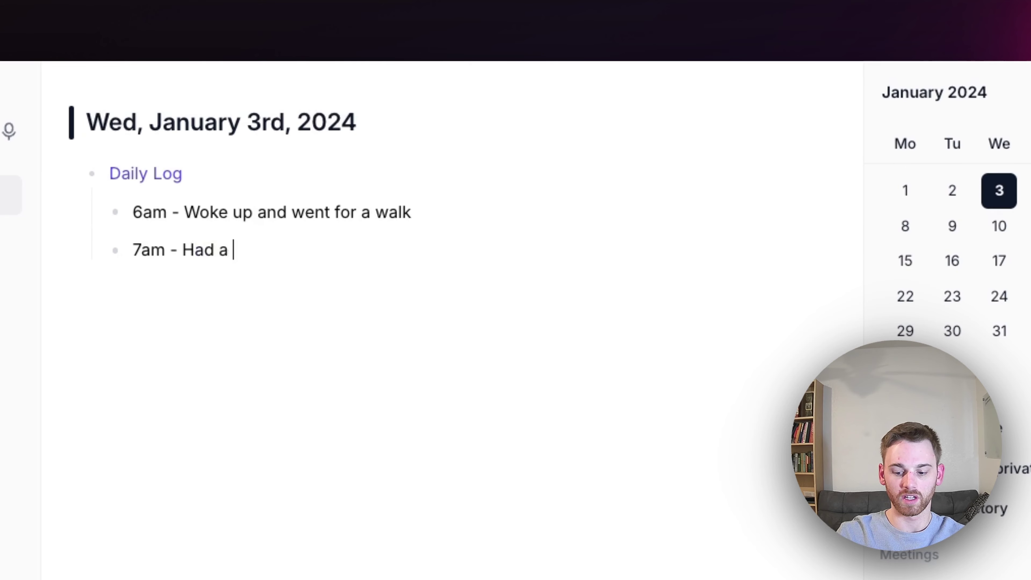
text([[All Hands )
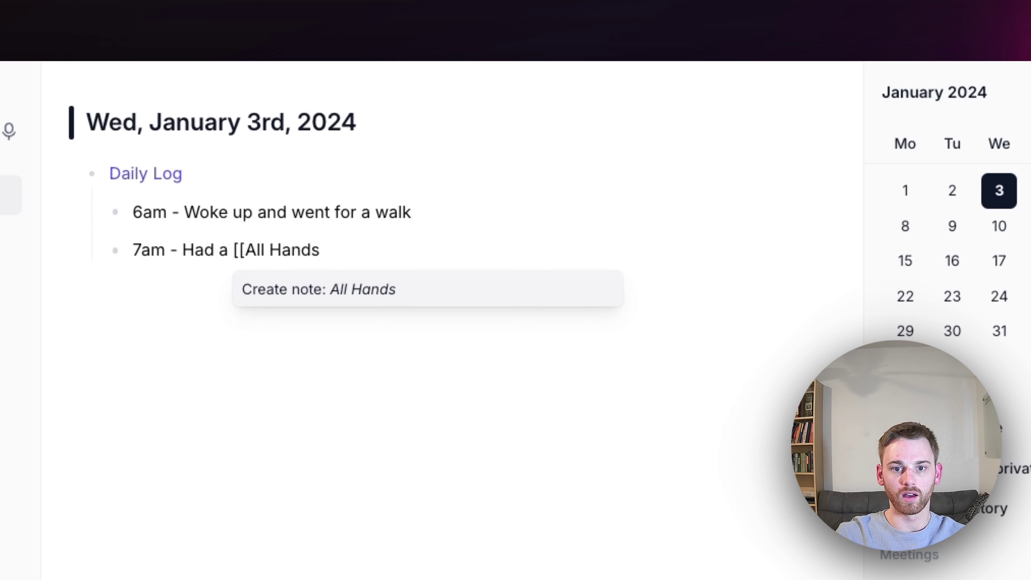
text(Call for Refl)
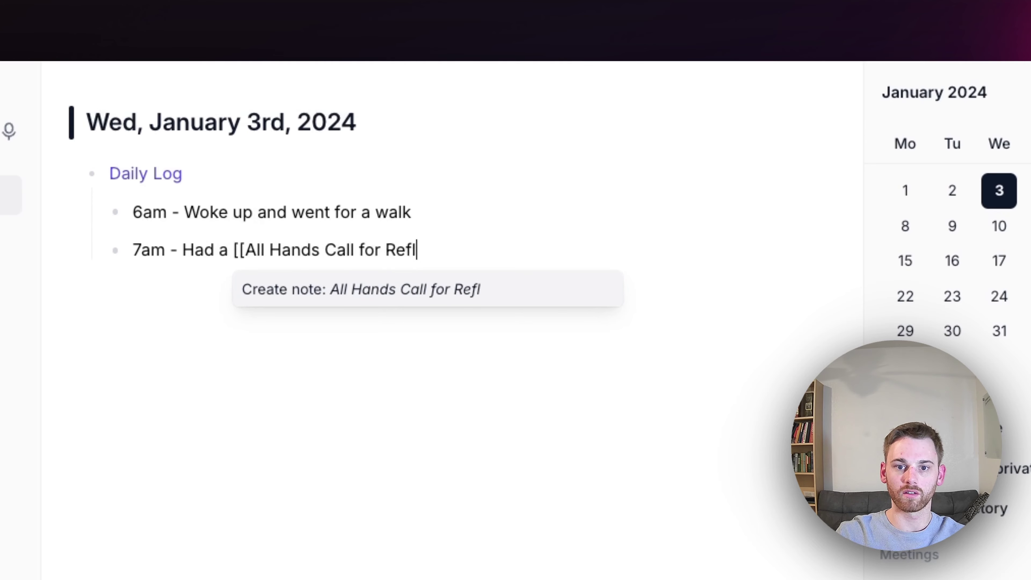
text(ect)
key(Return)
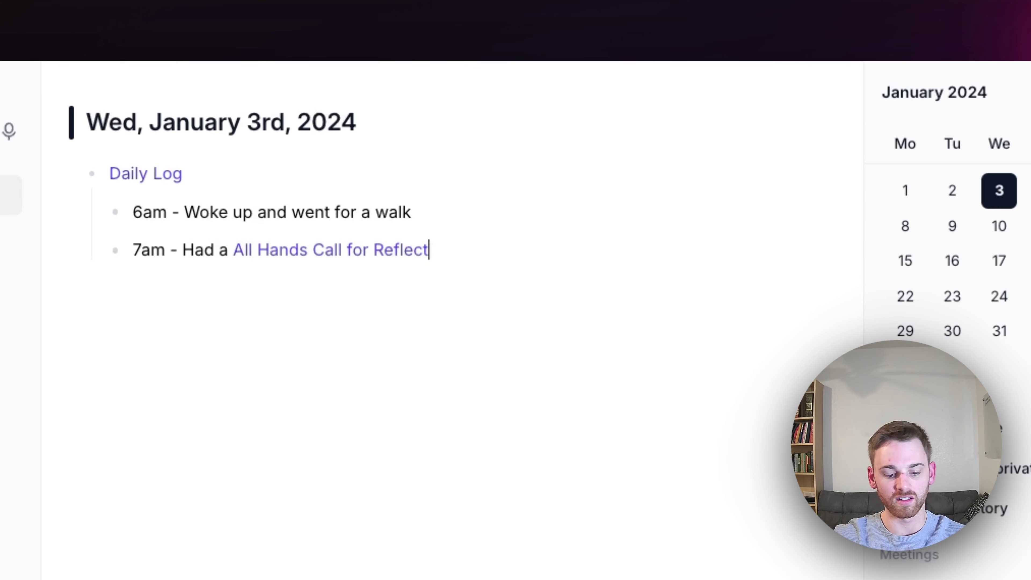
Nest 'Reviewed 2023 stats' and 'Brainstorm 2024 initiatives' under the 7am entry, then outdent a new bullet
key(Return)
key(Tab)
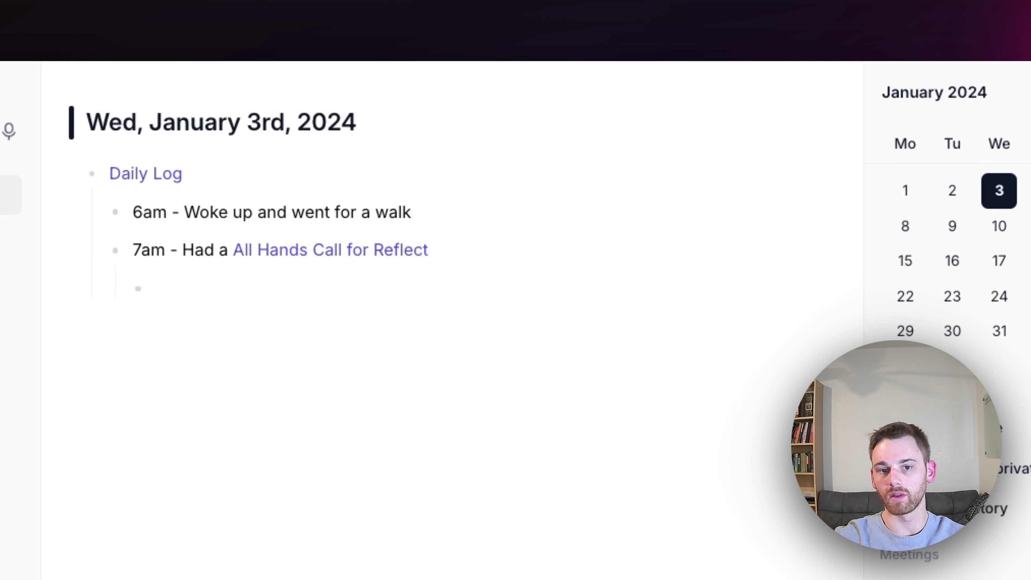
text(Reviewed )
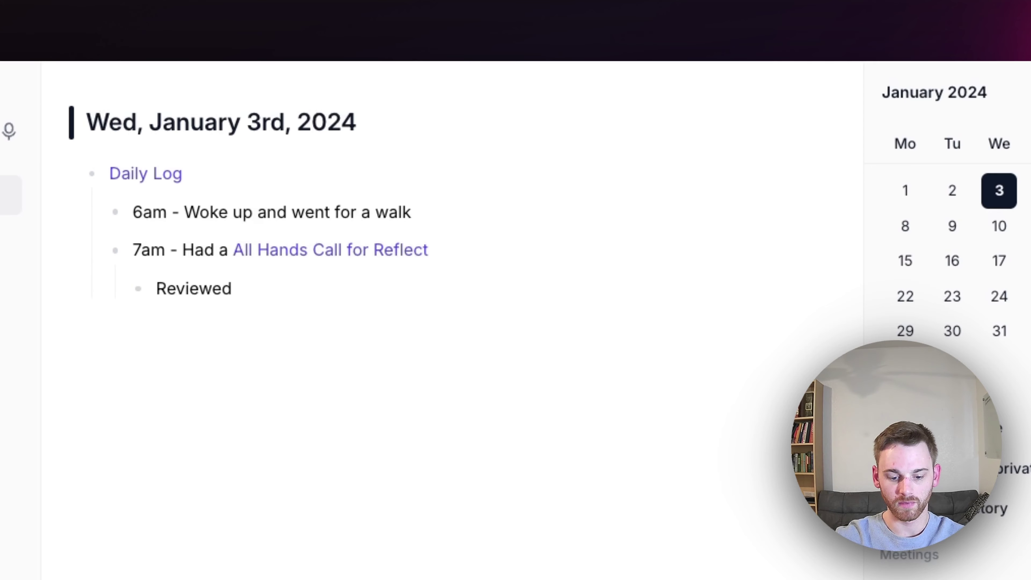
text(2023 cat)
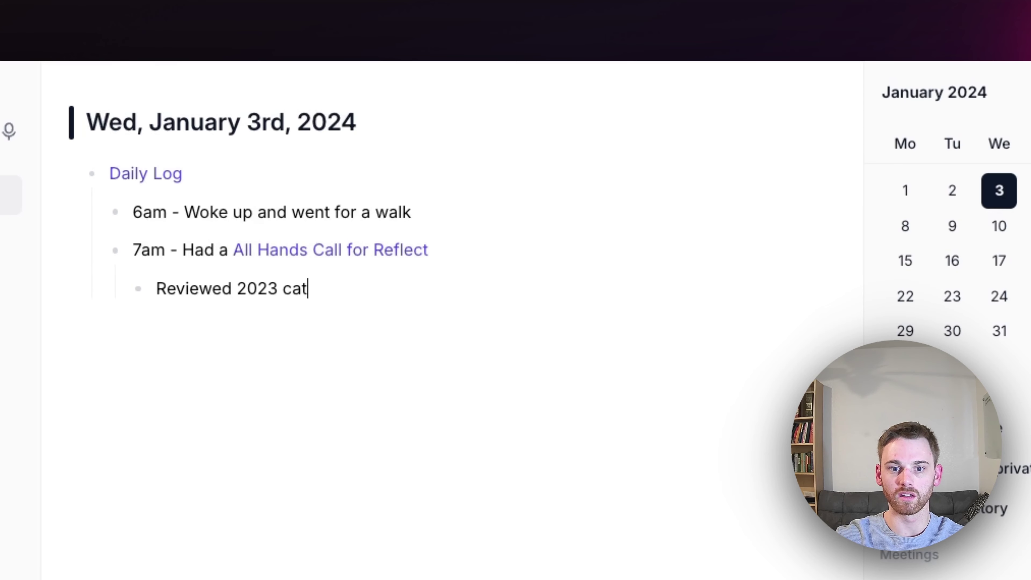
key(BackSpace)
key(BackSpace)
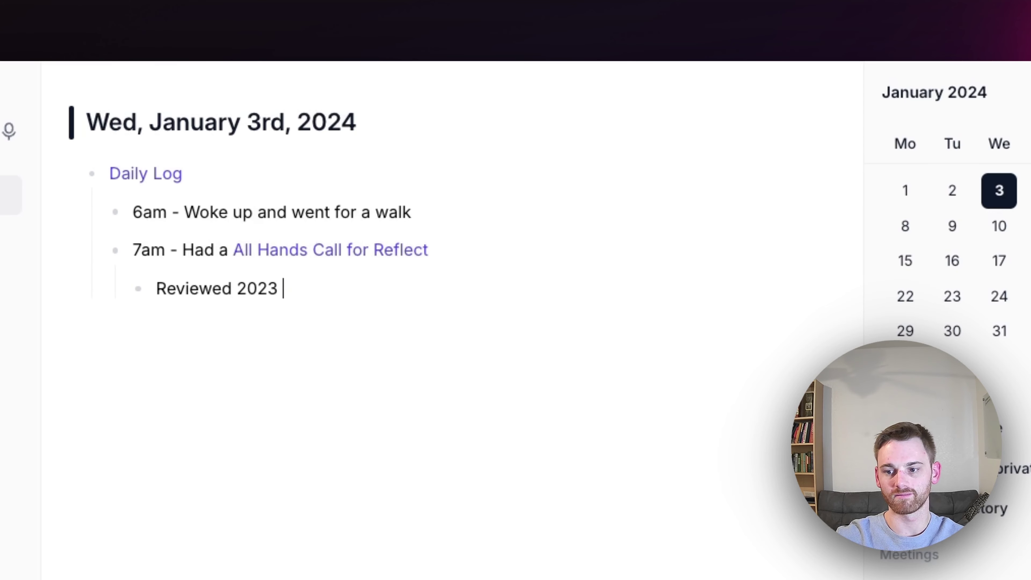
text(stats)
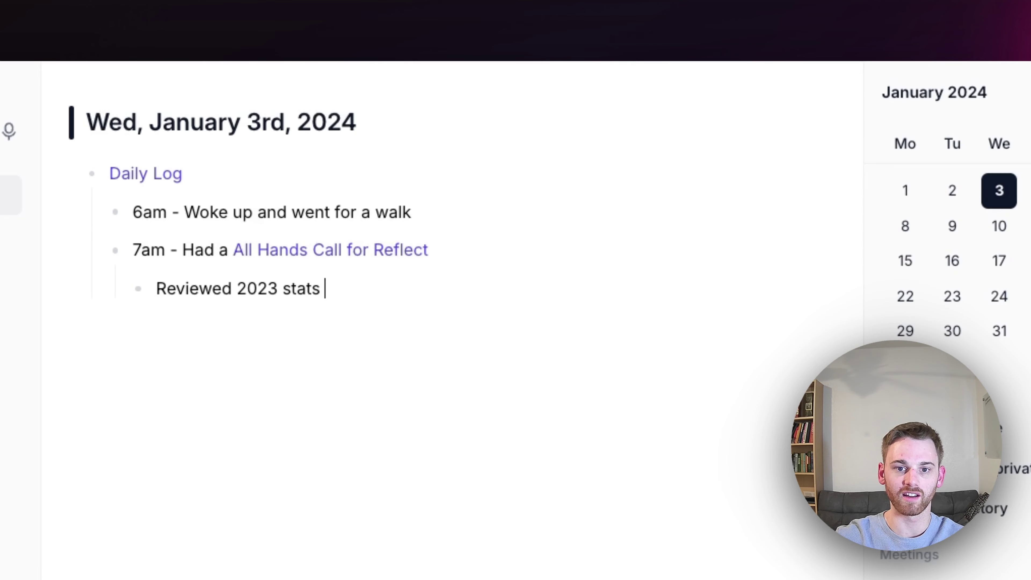
key(Return)
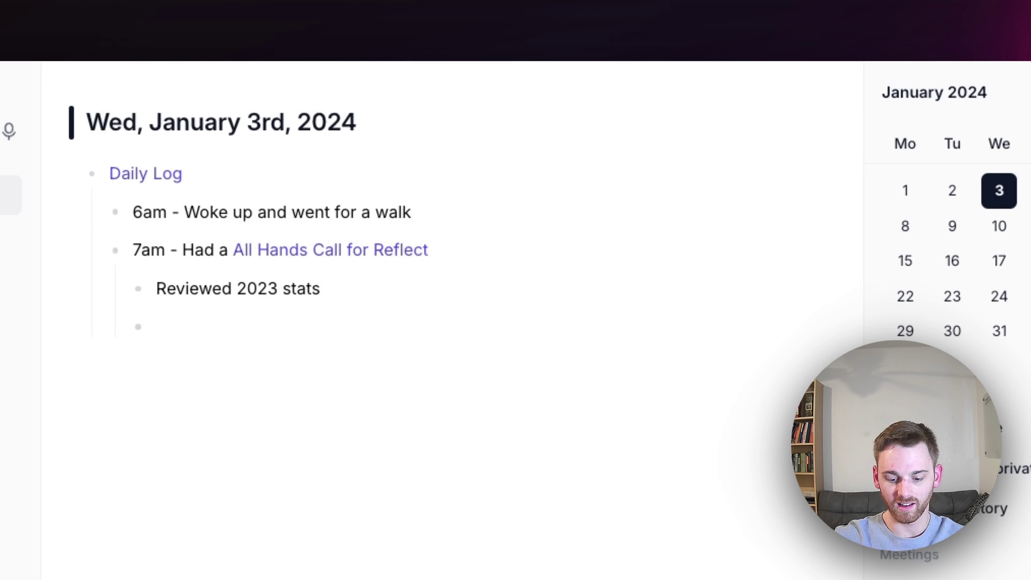
text(Brainstorm )
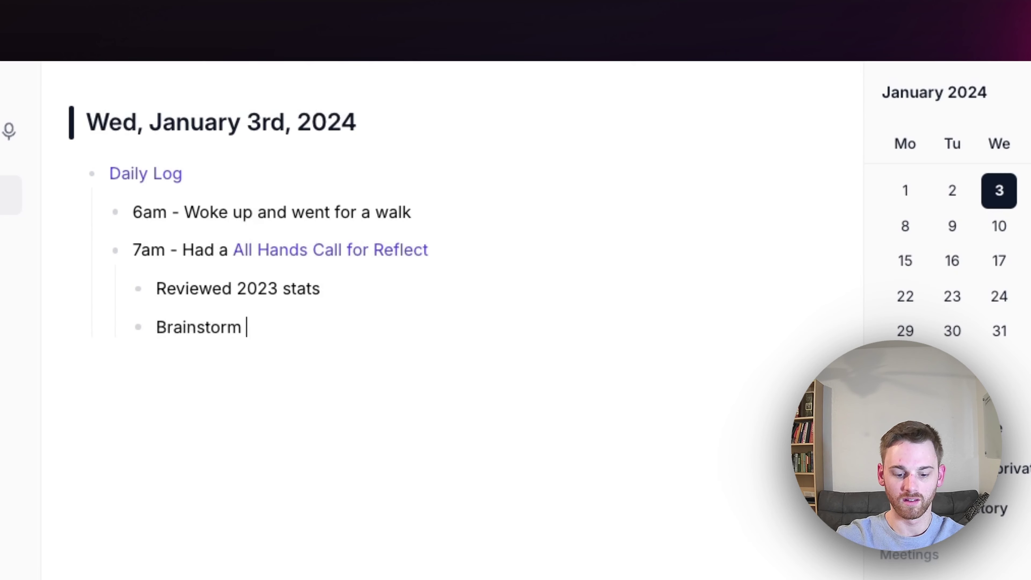
text(2024 initiatives)
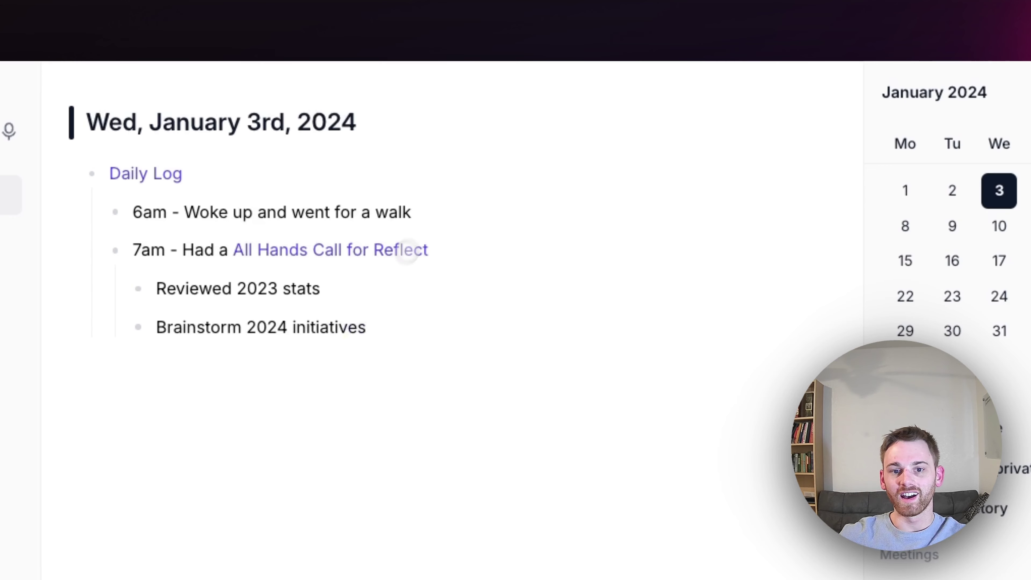
mouse_move(403, 248)
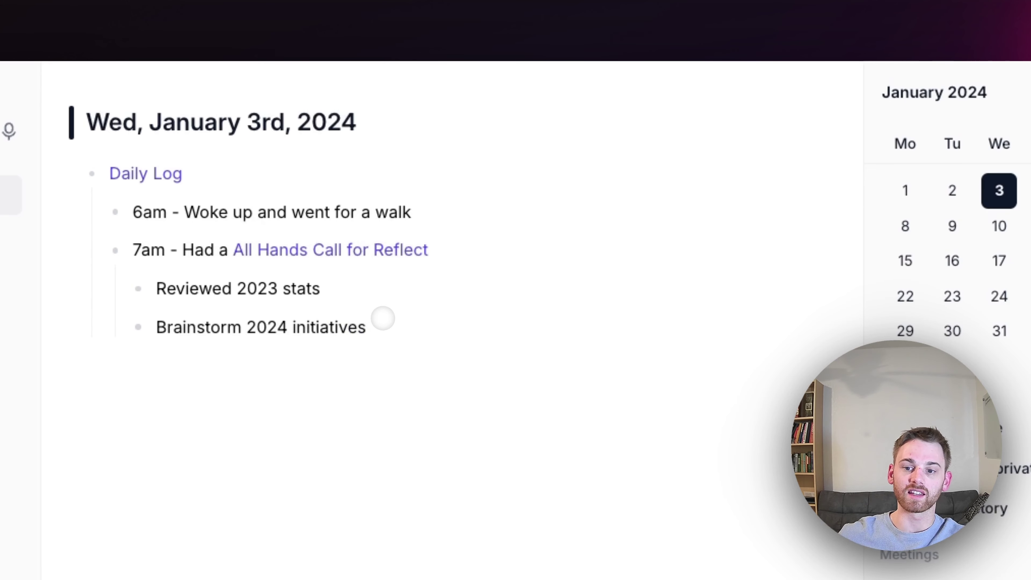
key(shift+Tab)
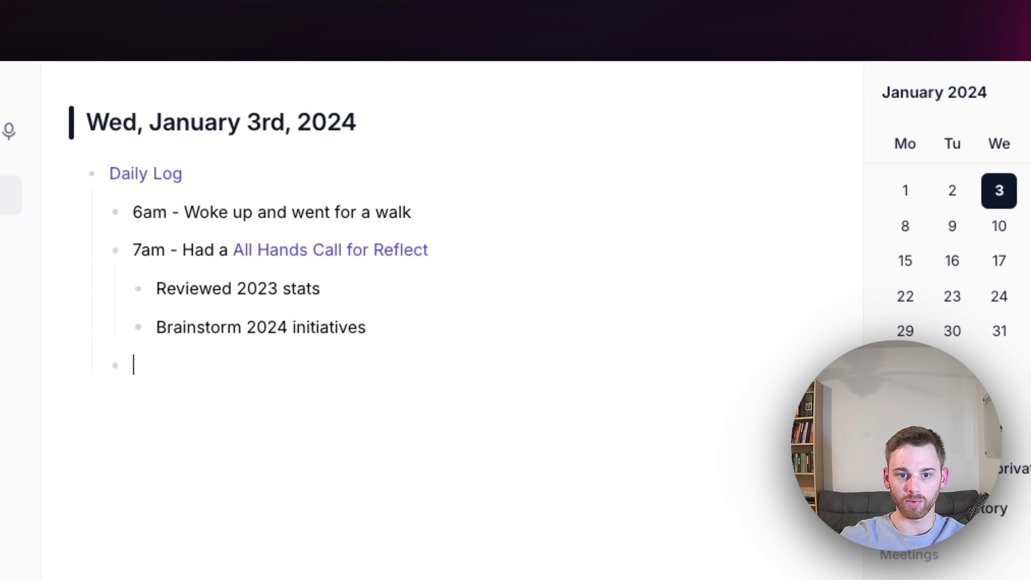
Log '10 - Went for breakfast at [[Blackbelly Coffee]]' with a backlink to the person met
text(10 - Wen)
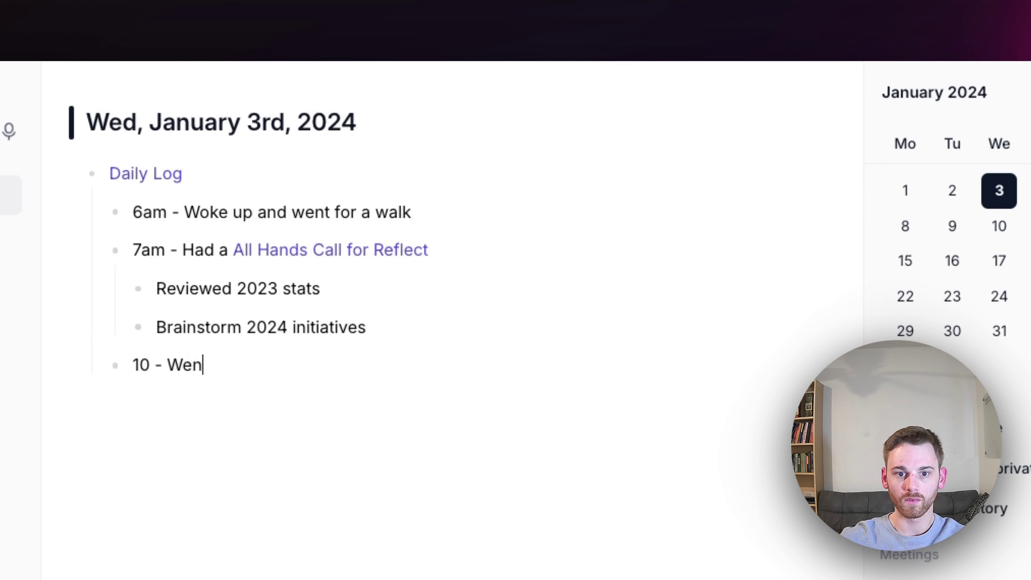
text(t for Break)
key(BackSpace)
key(BackSpace)
key(BackSpace)
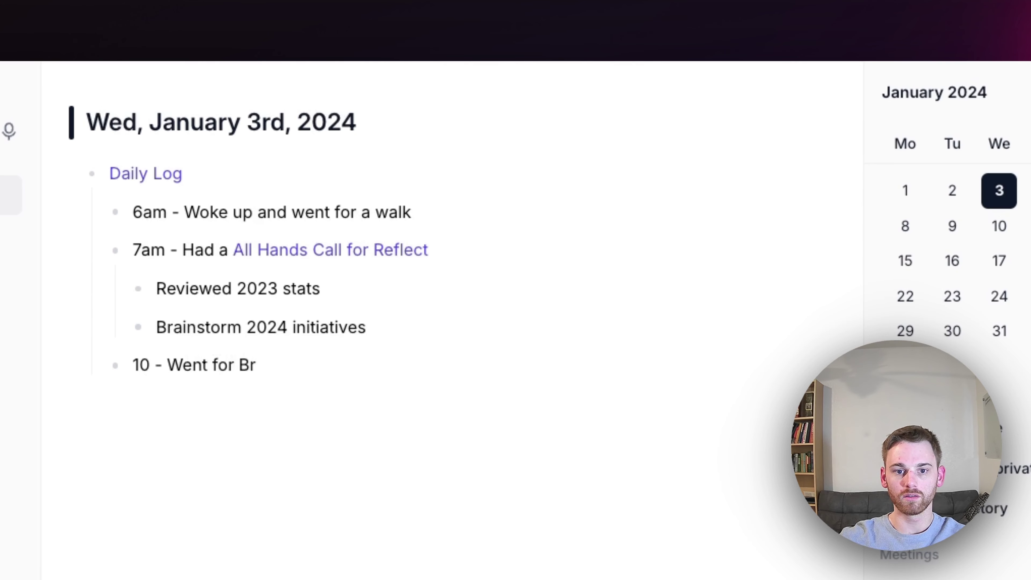
key(BackSpace)
key(BackSpace)
text(breakfas)
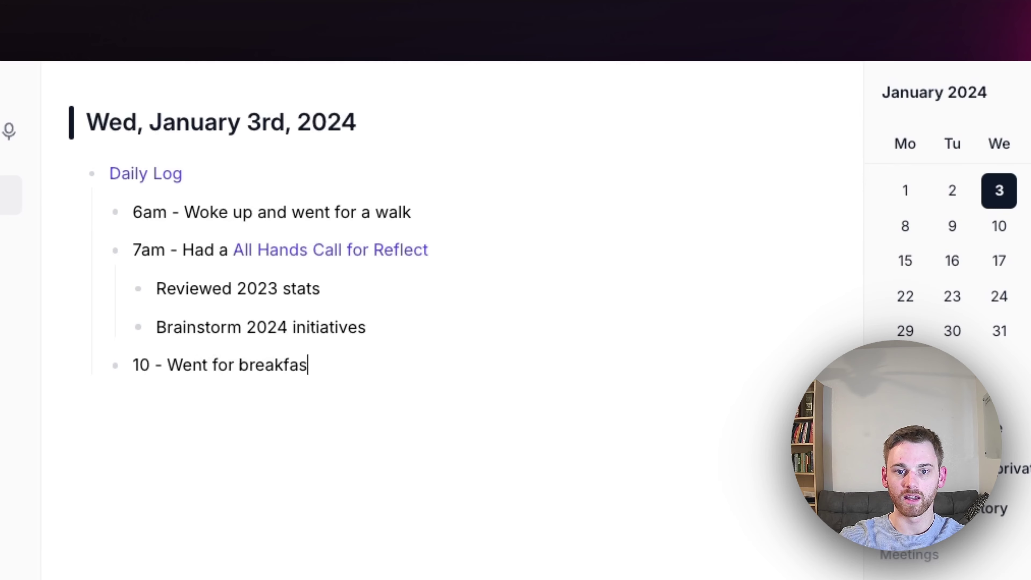
text(t at [)
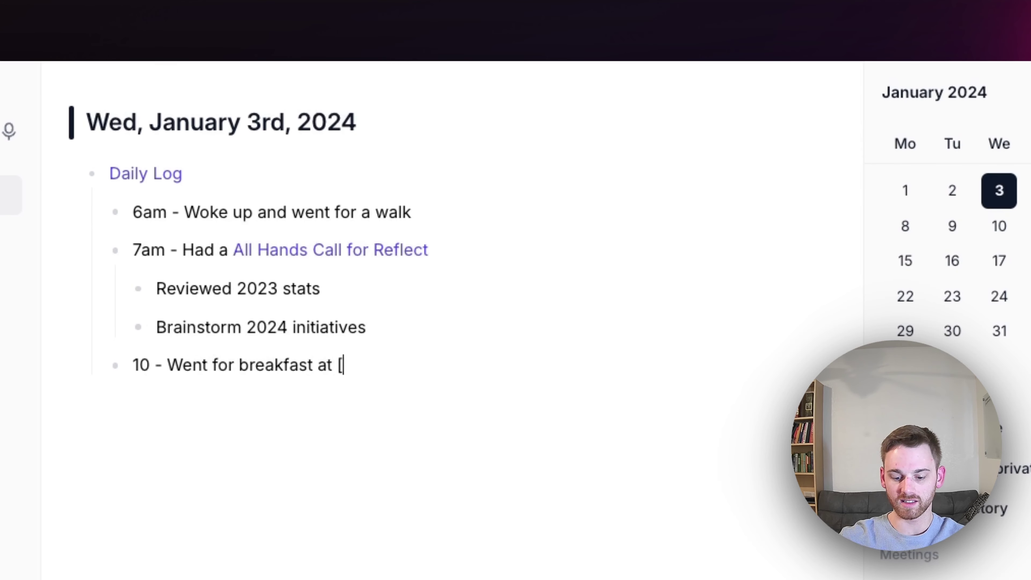
text([Blackbelly)
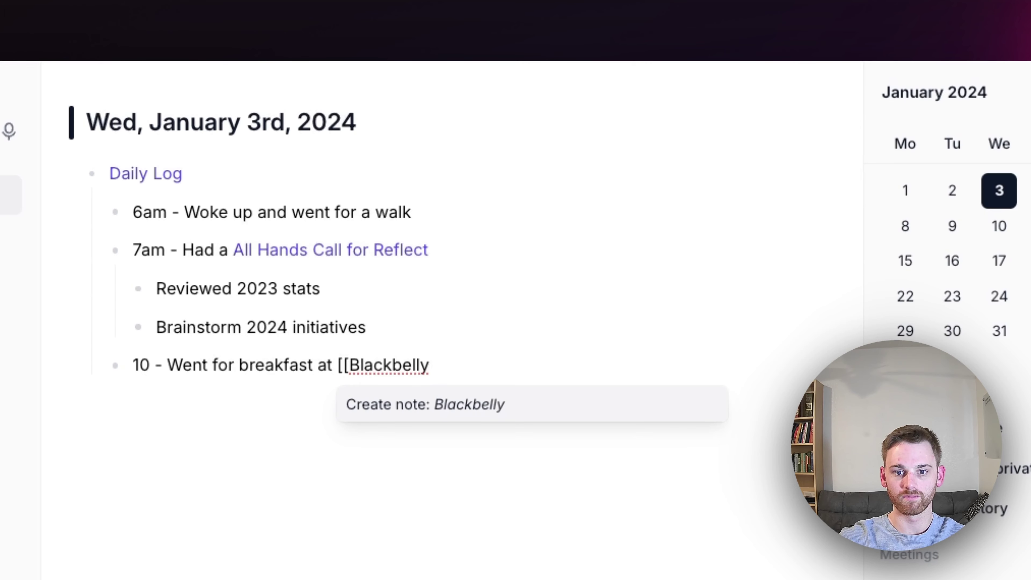
text( Coffee)
key(Return)
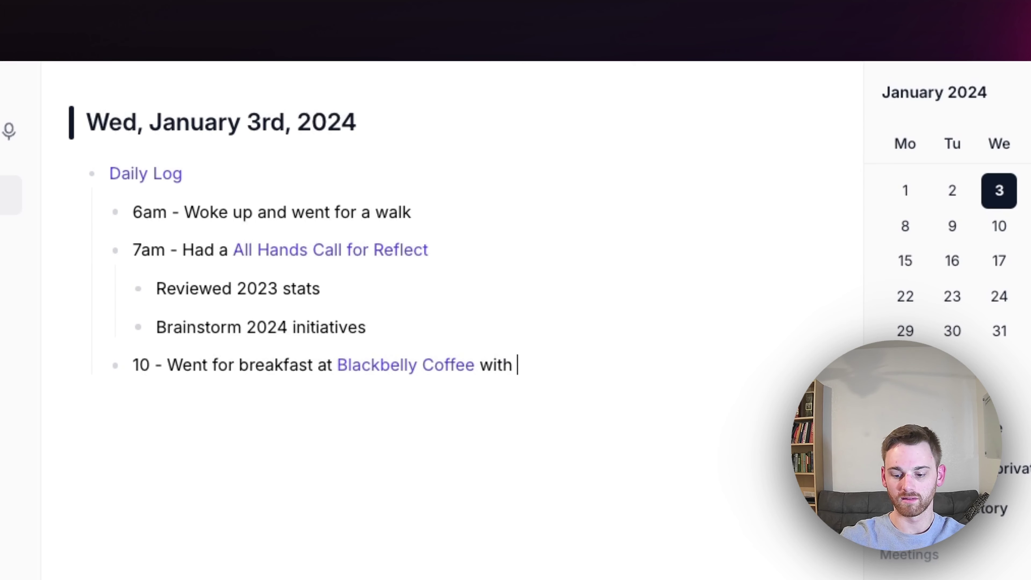
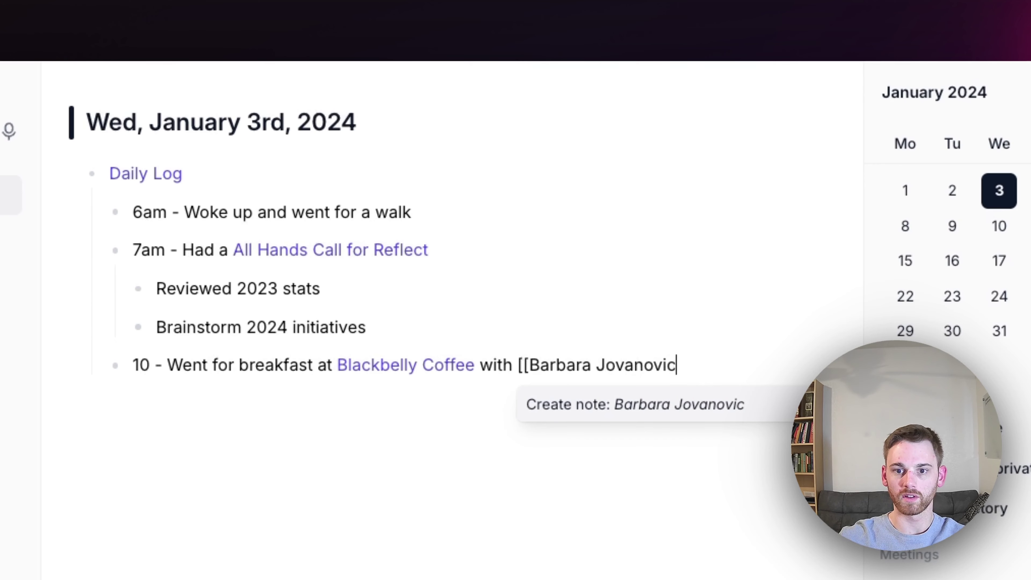
key(Return)
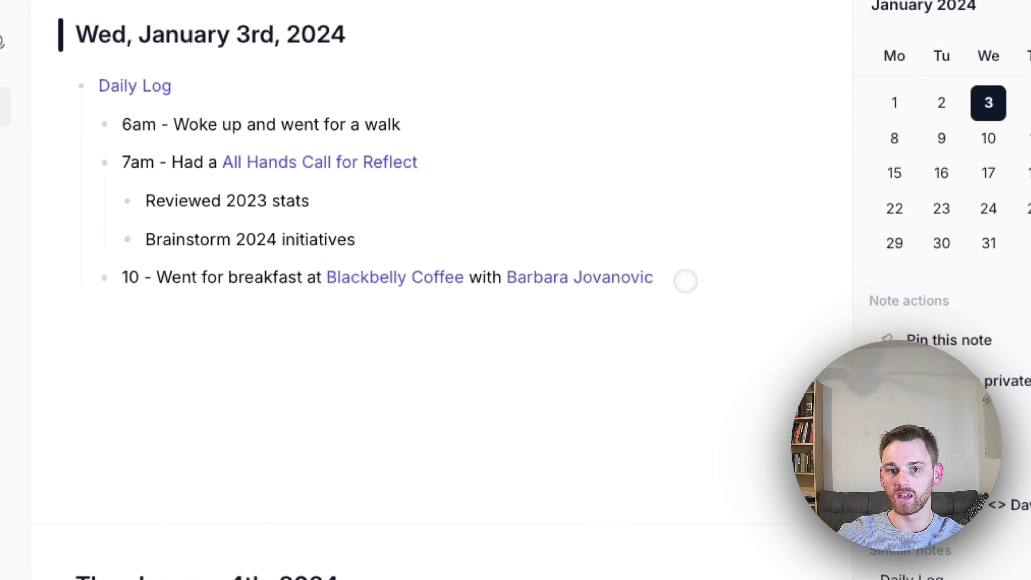
Add an '11 - [[Daily Reflection]]' entry linking a new Daily Reflection note
key(Return)
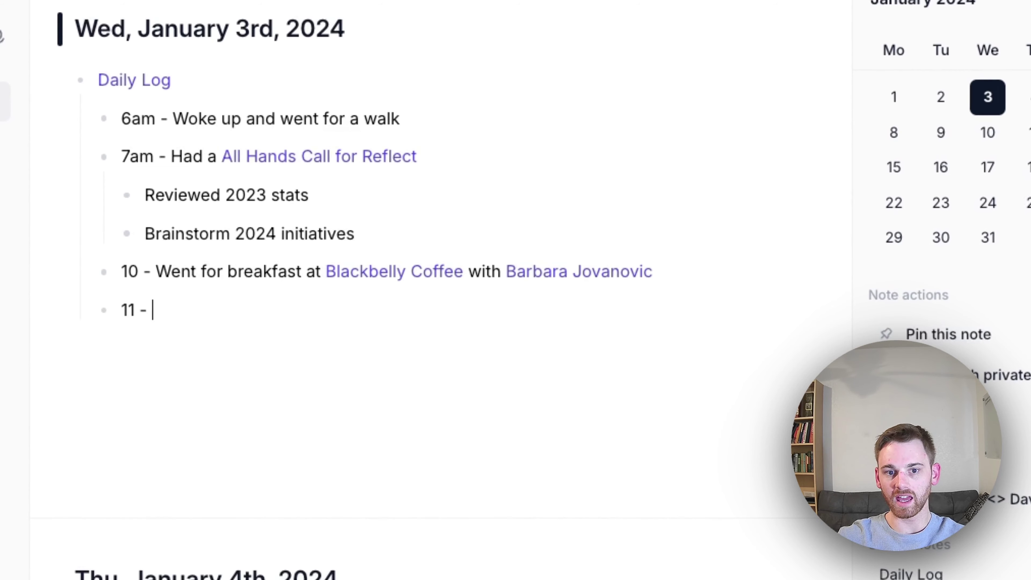
text(11 - [[D)
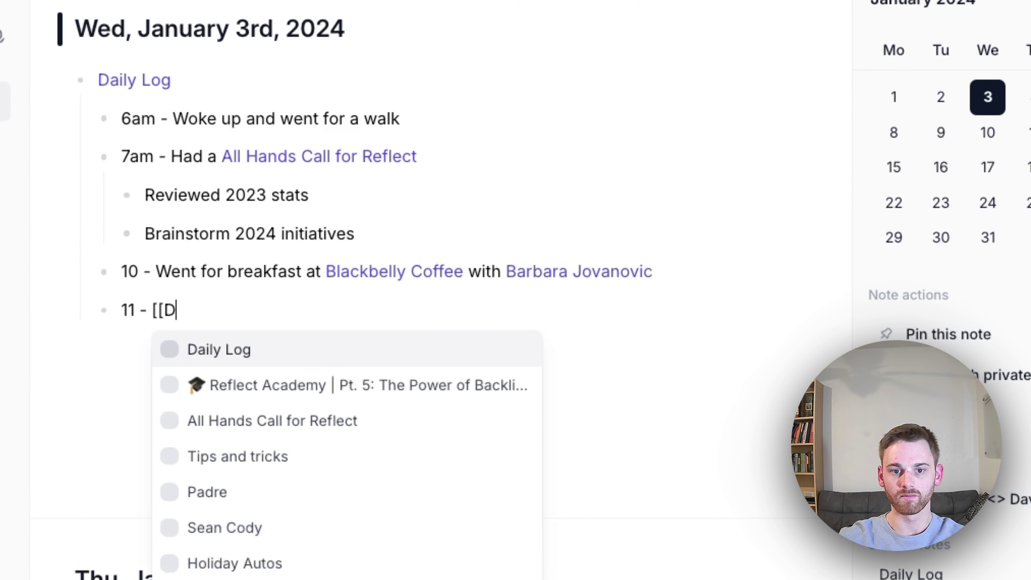
text(aily Reflection)
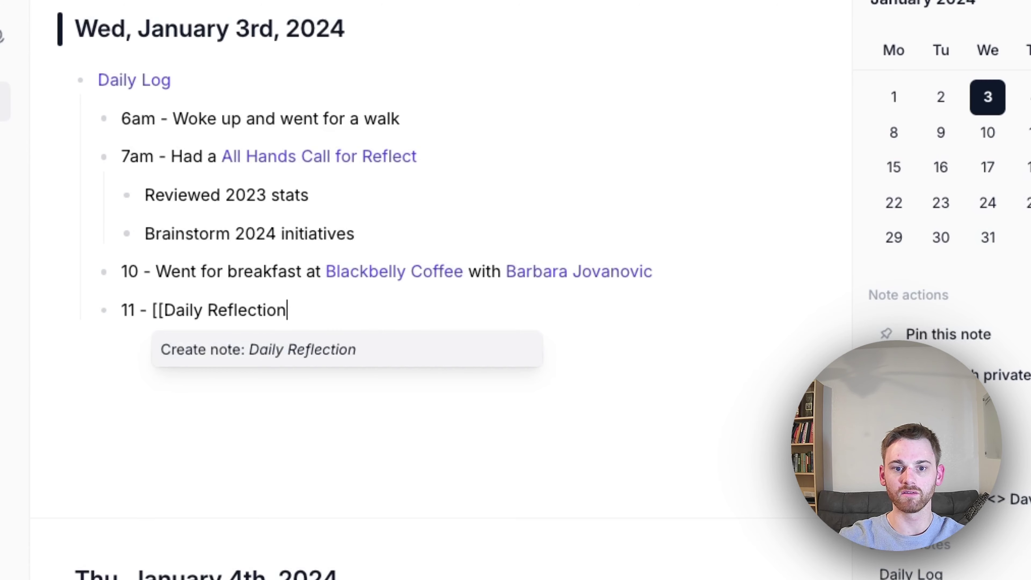
key(Return)
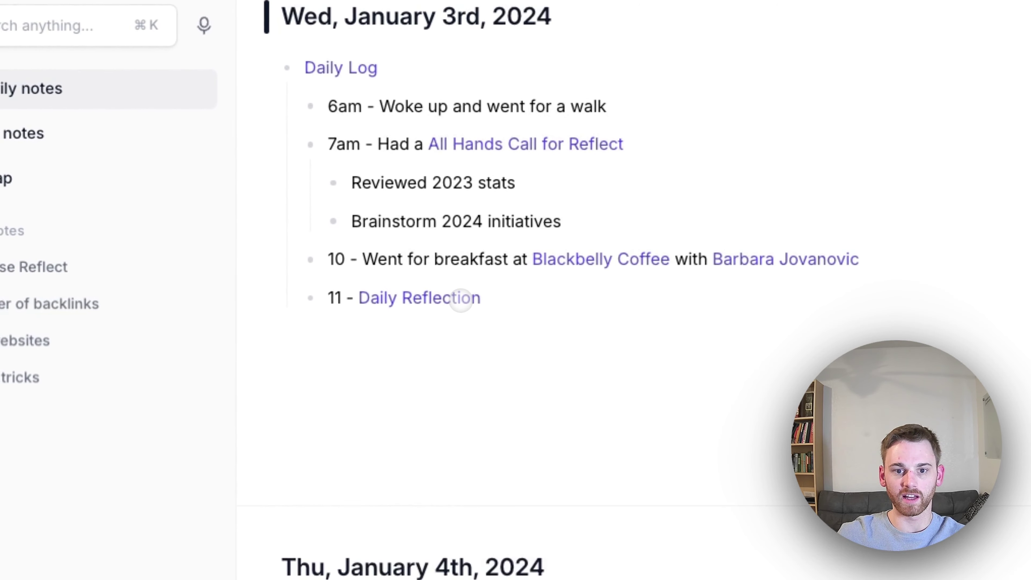
Open the Daily Reflection note beside the log and try the '/dai' block-type menu in it
click(461, 300)
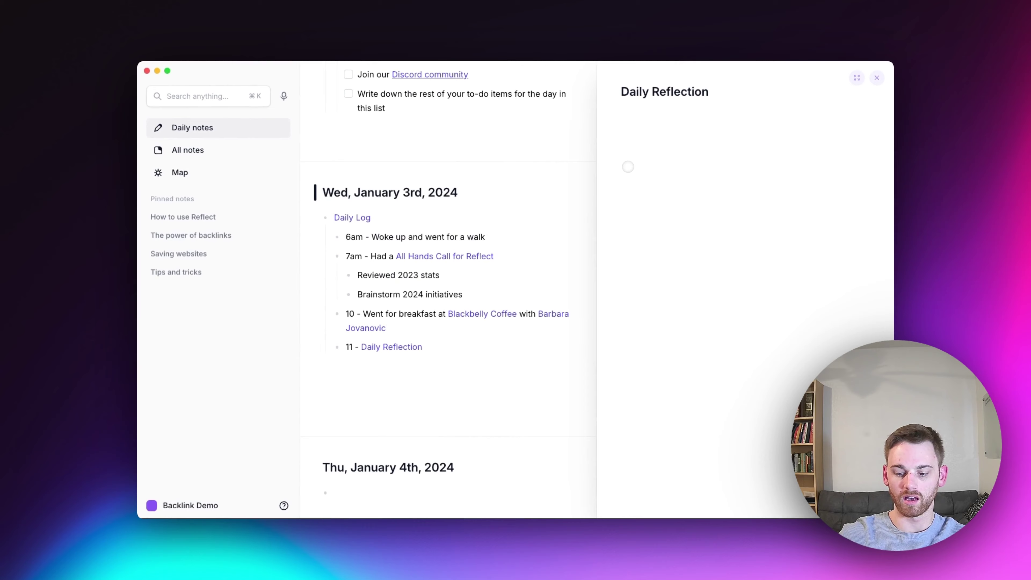
text(/dai)
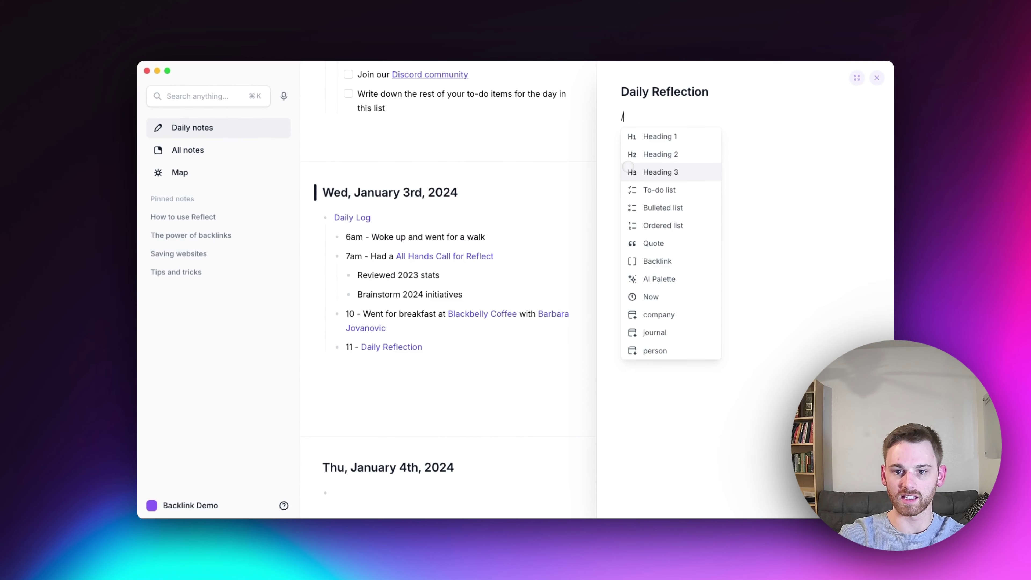
key(BackSpace)
key(BackSpace)
key(BackSpace)
key(BackSpace)
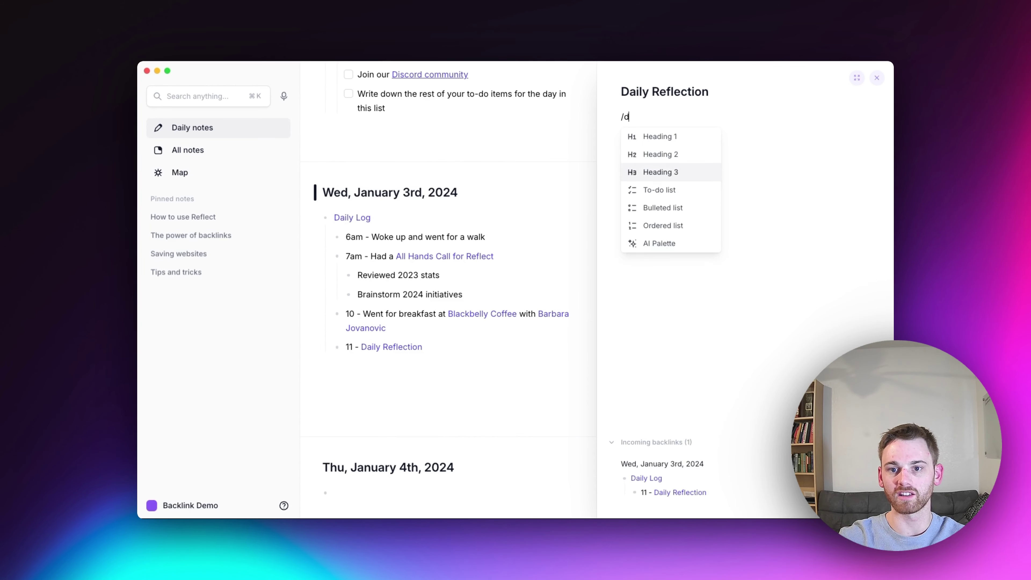
key(BackSpace)
key(BackSpace)
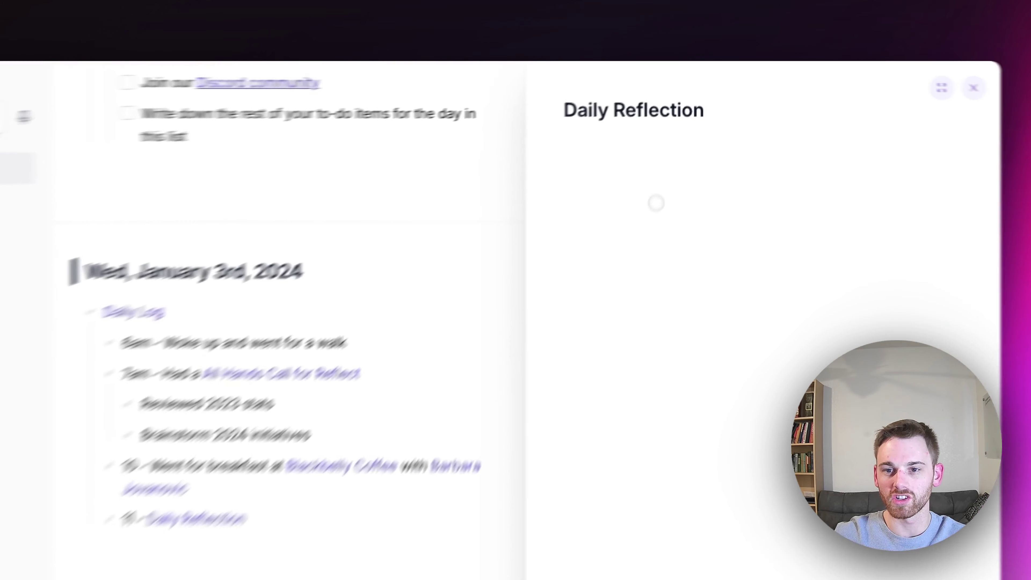
click(675, 132)
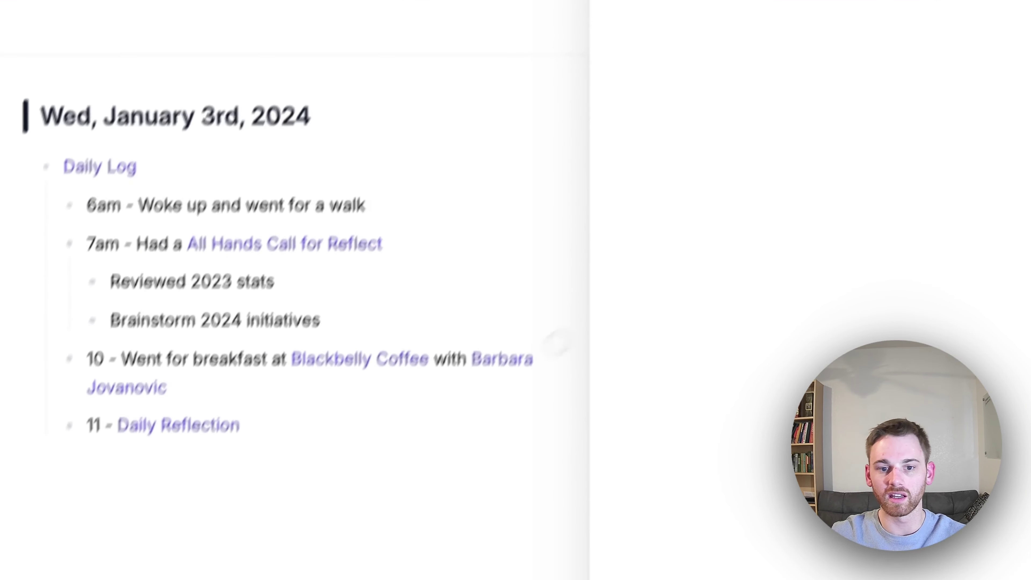
click(415, 406)
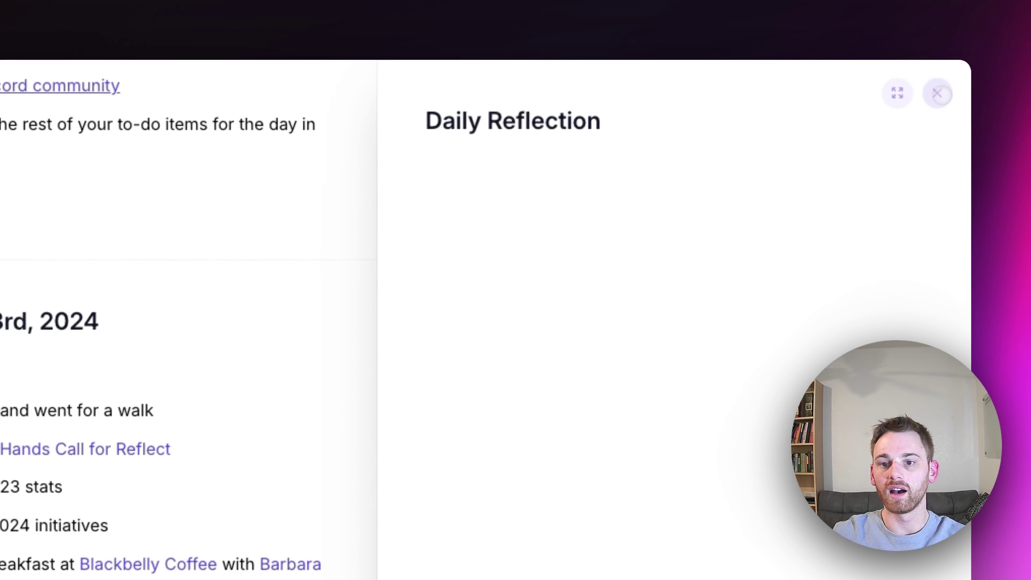
Close the Daily Reflection panel and switch to the Map of linked notes
click(937, 94)
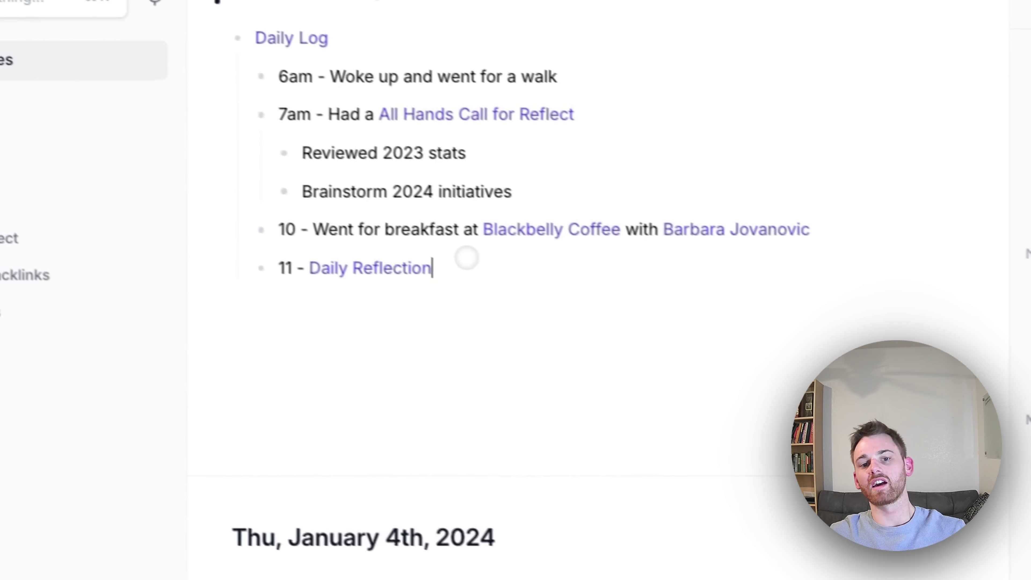
drag(467, 260, 298, 114)
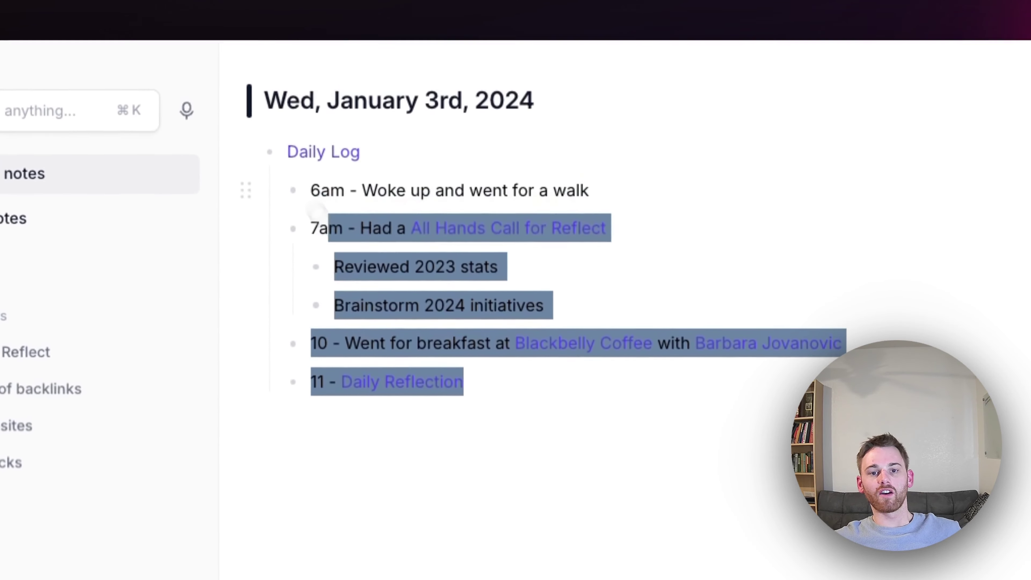
click(359, 152)
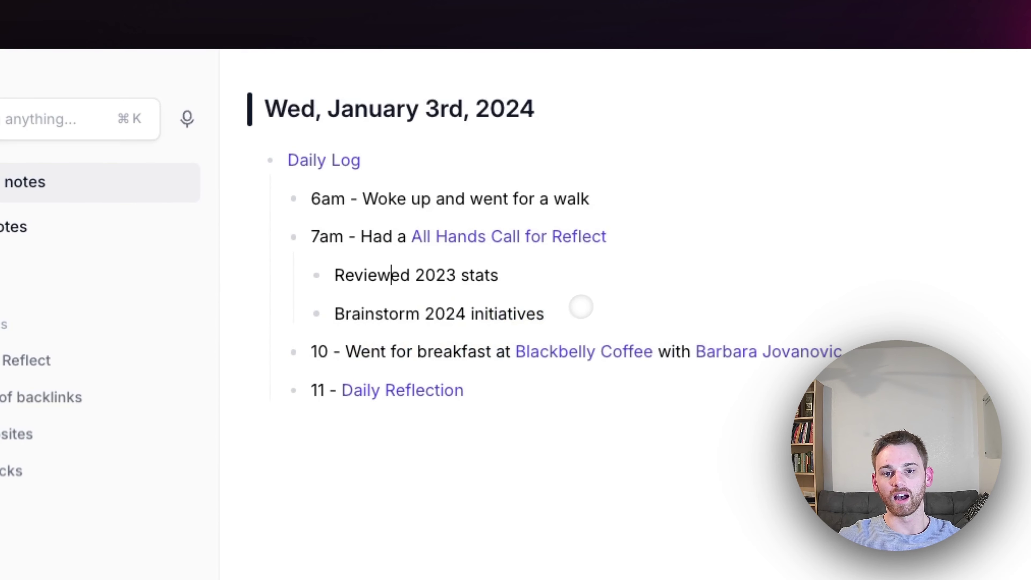
click(198, 271)
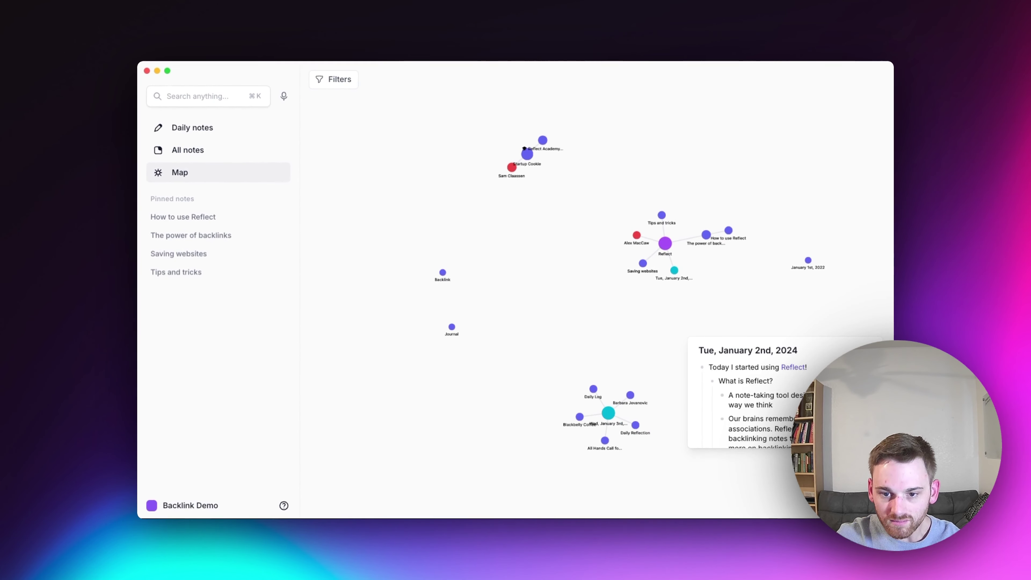
Zoom the map in on the Wed, January 3rd node and its linked notes
scroll(694, 457, up, 5)
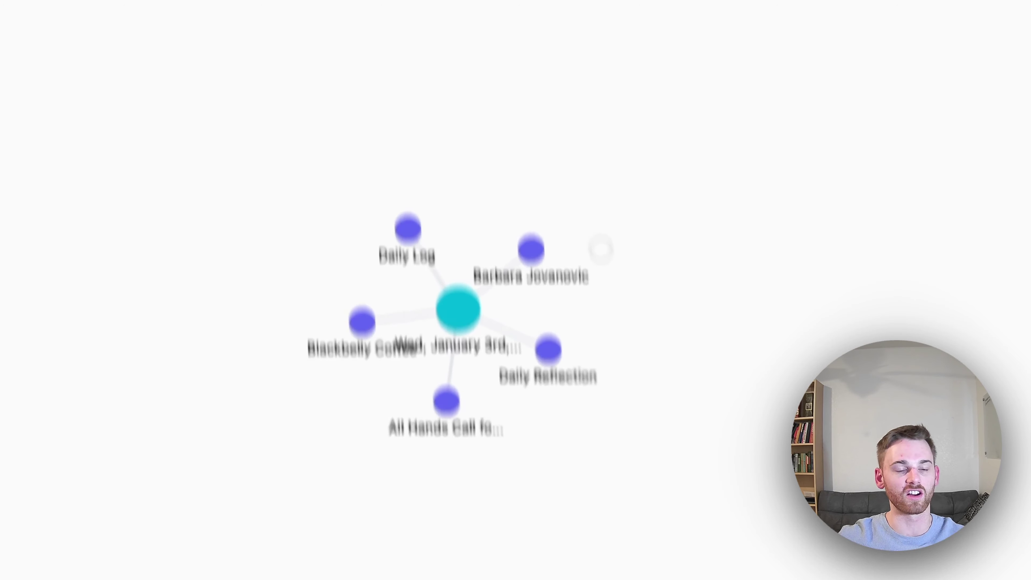
Open the Reflect Academy Pt. 5 backlinking note from All notes and highlight its todo-list words
click(197, 233)
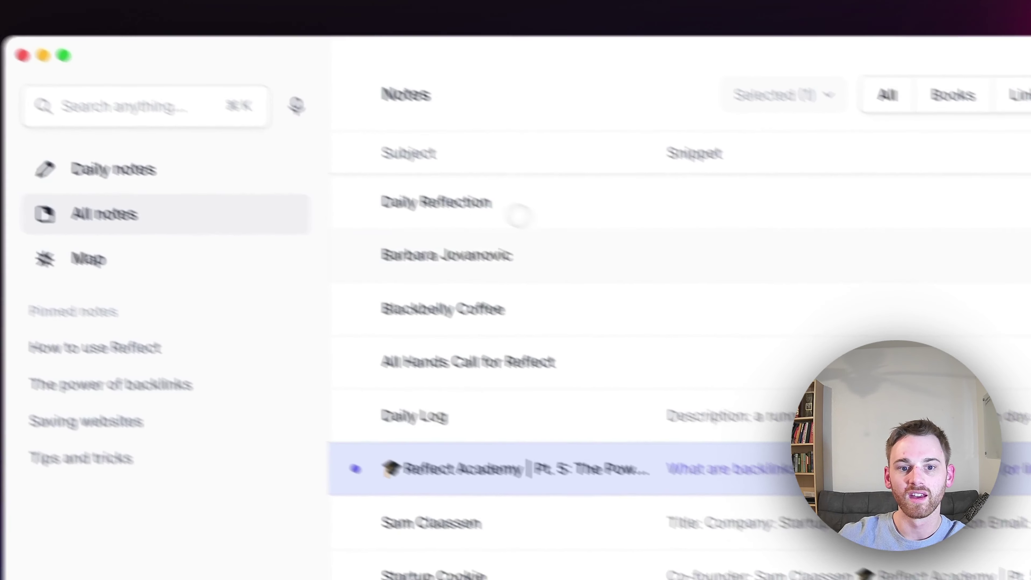
click(546, 489)
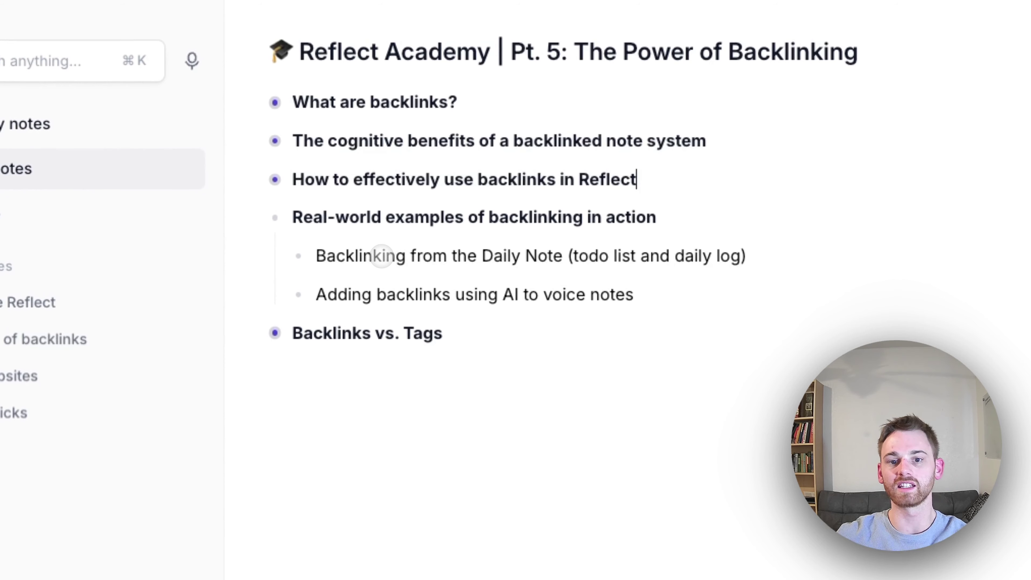
drag(637, 255, 572, 269)
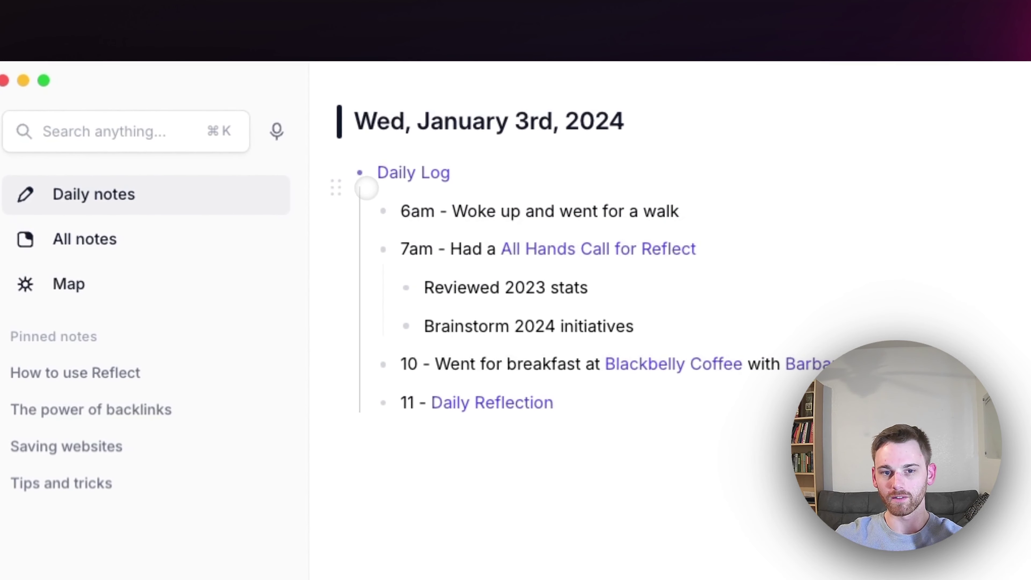
Collapse the Daily Log entries and start recording a voice memo
click(383, 174)
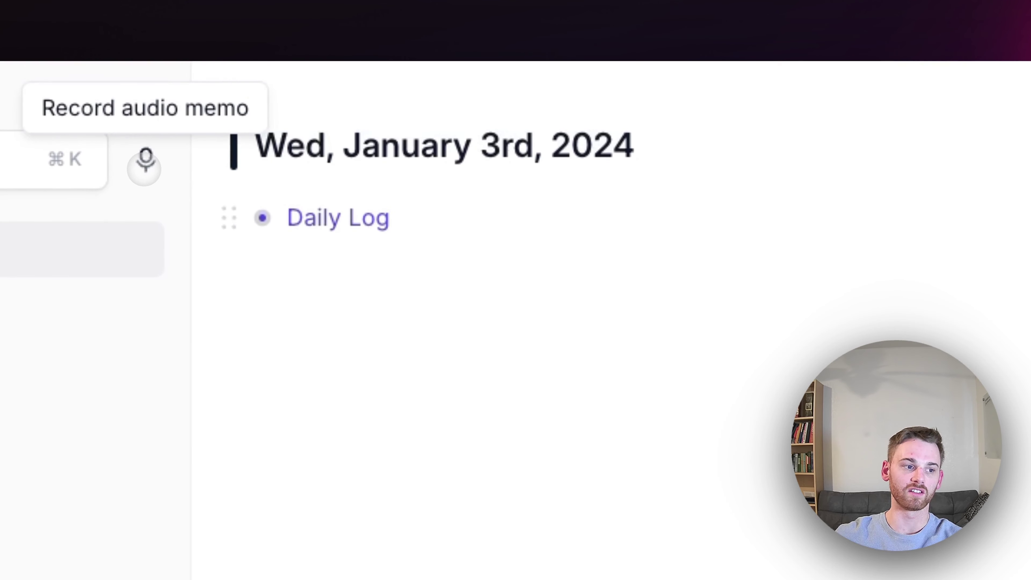
click(145, 163)
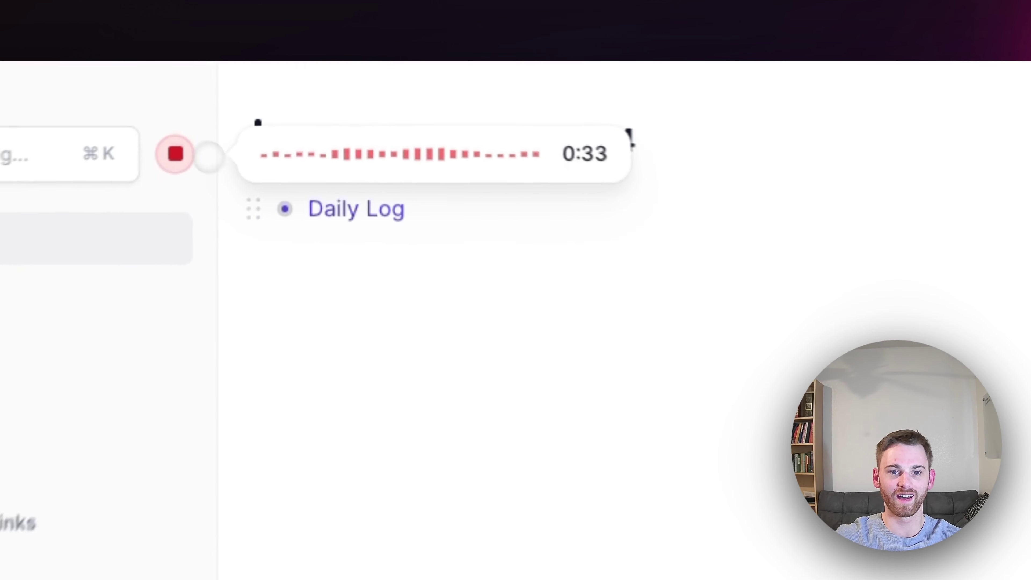
Stop the recording to get its transcript, select the transcript and bring up the AI palette with Cmd+J
click(146, 160)
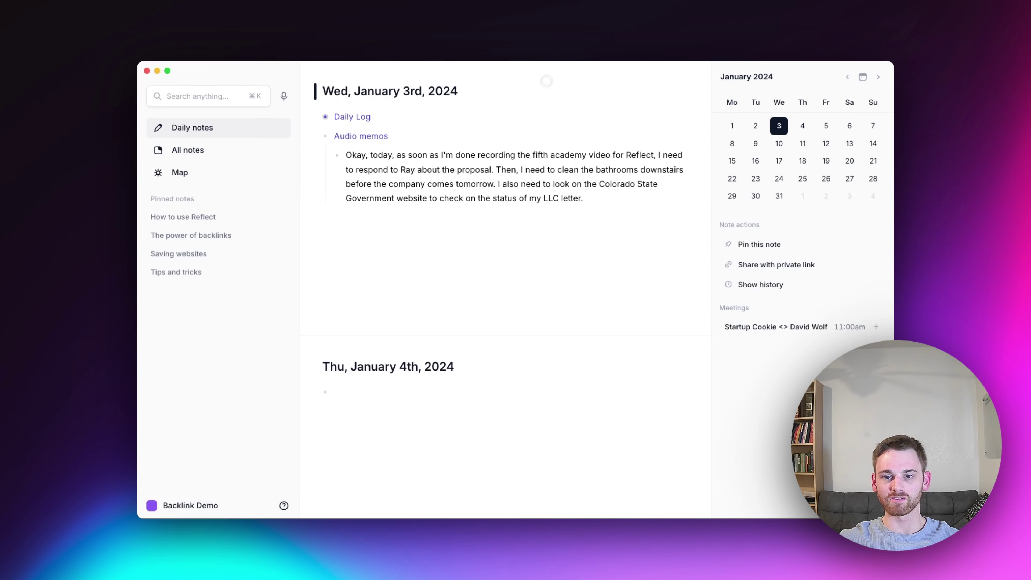
triple_click(523, 154)
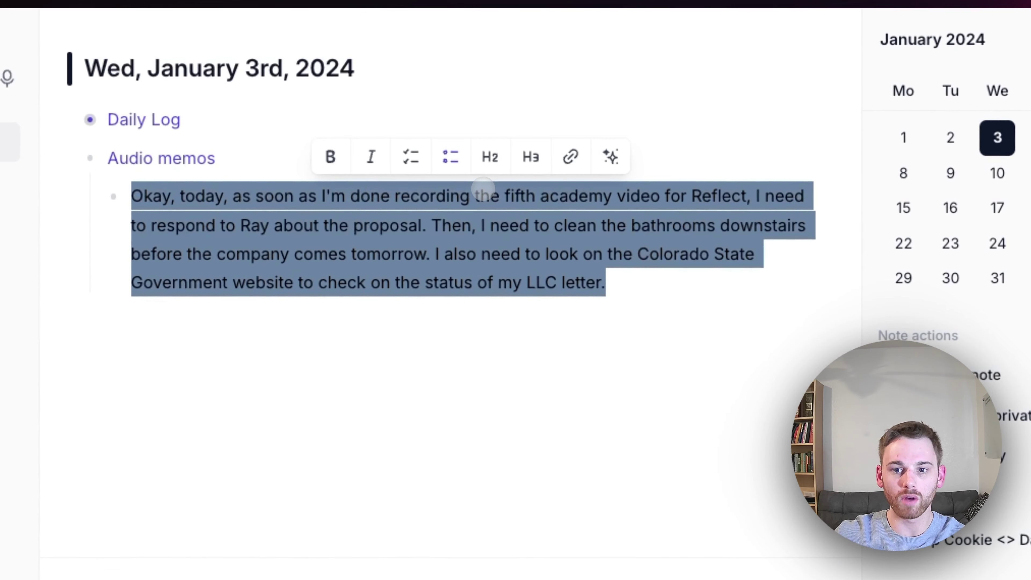
key(super+j)
Run 'Decorate my writing with backlinks' on the transcript and replace it with the backlinked version
text(dec)
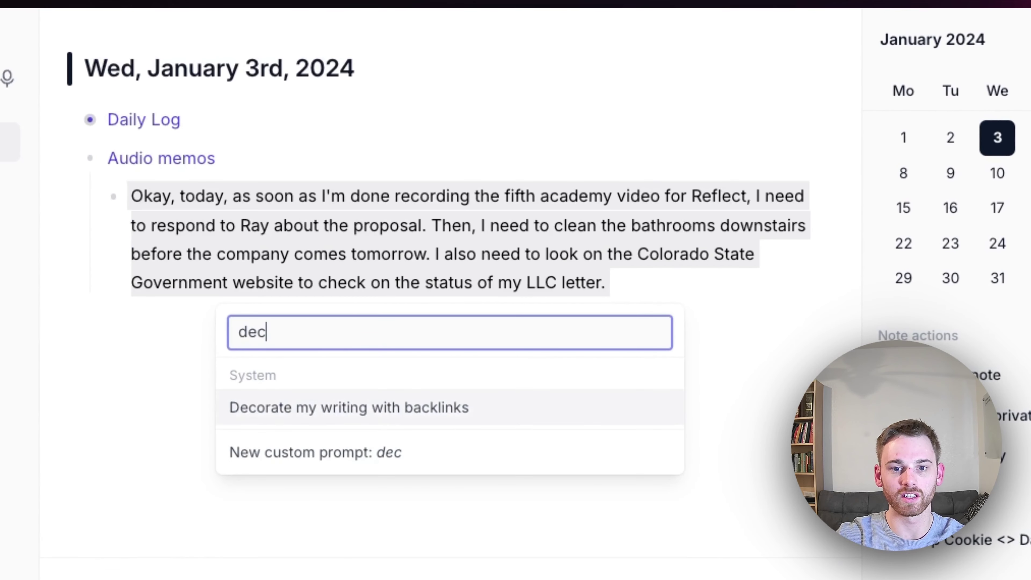
key(Return)
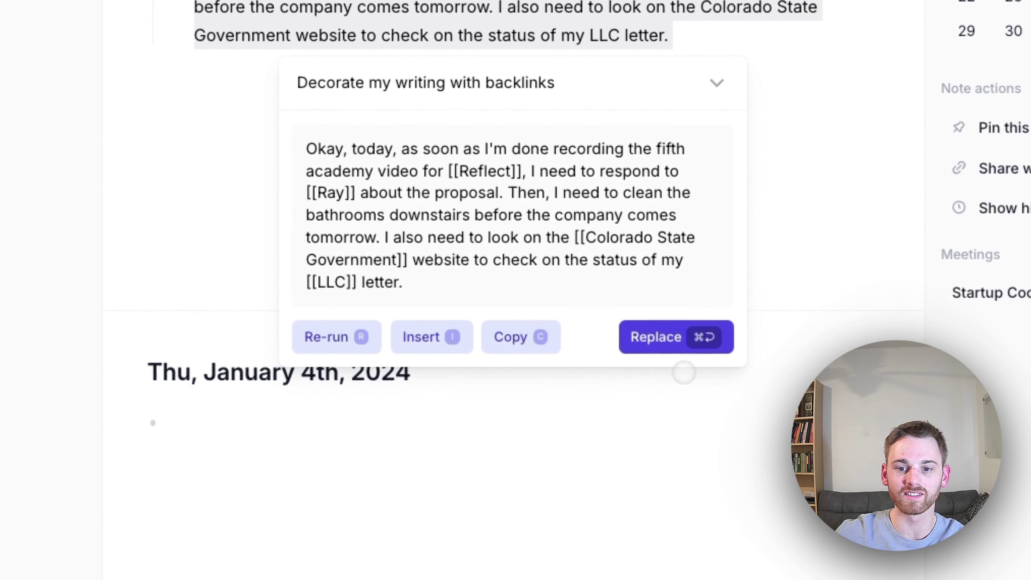
click(676, 335)
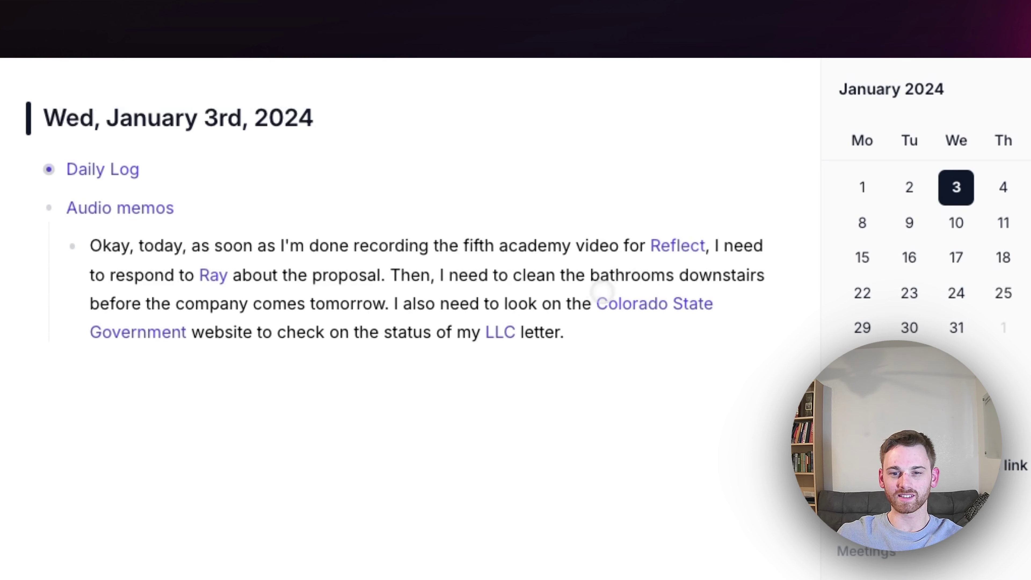
mouse_move(504, 343)
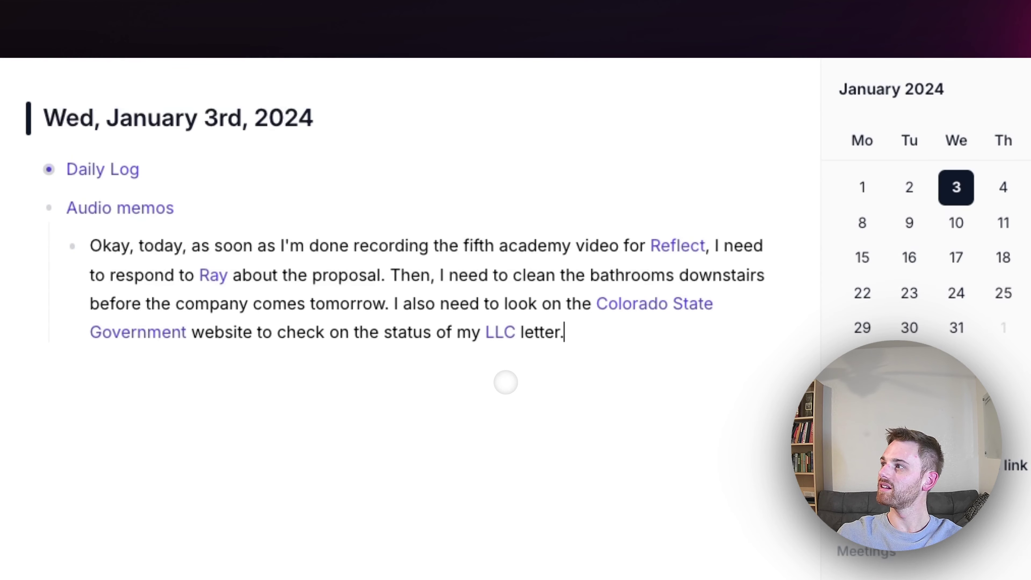
Select the backlinked memo paragraph, then deselect it
triple_click(395, 315)
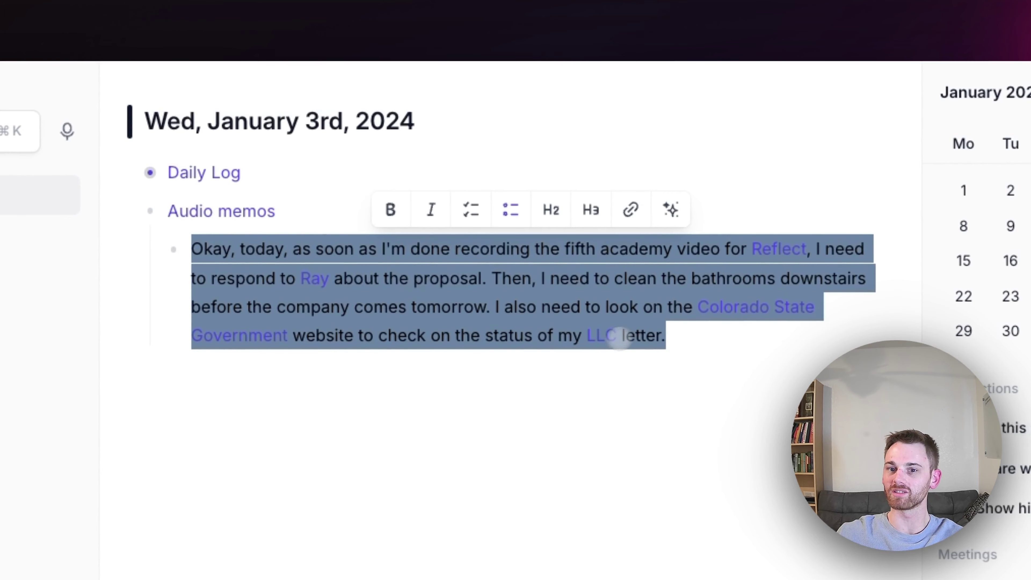
click(677, 330)
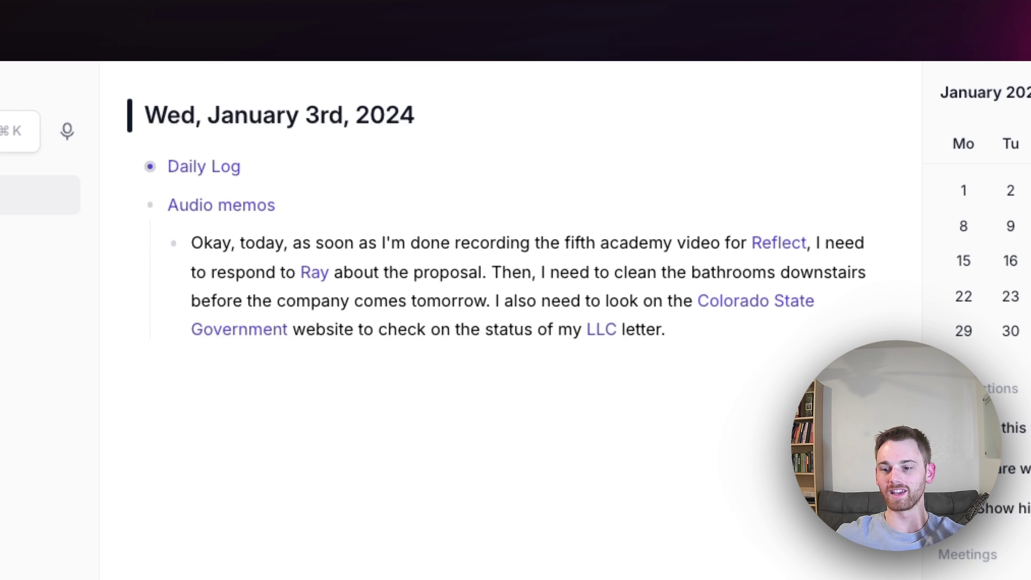
click(661, 328)
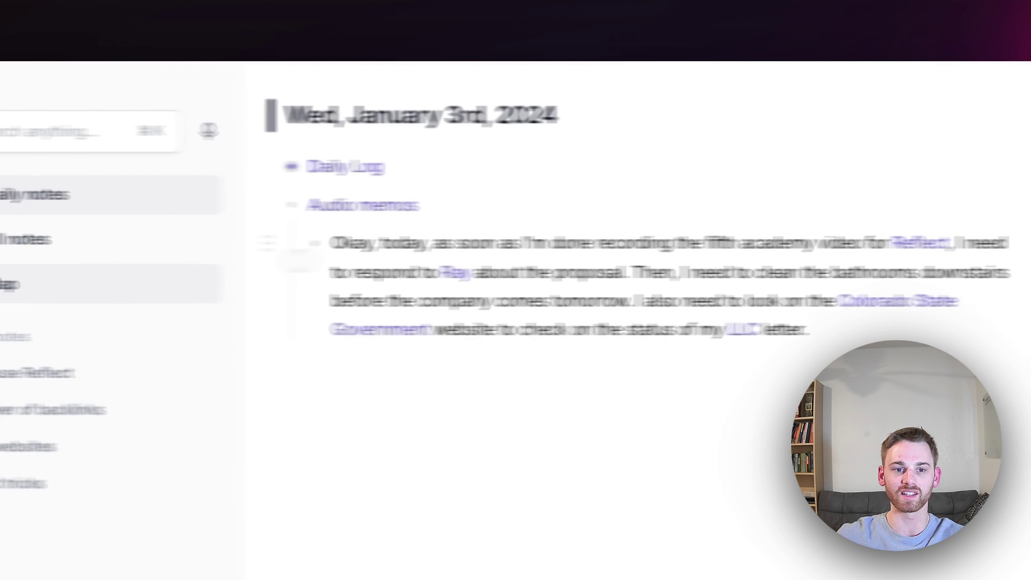
From All notes, open the Reflect Academy note; collapse Real-world examples and expand Backlinks vs. Tags
click(152, 224)
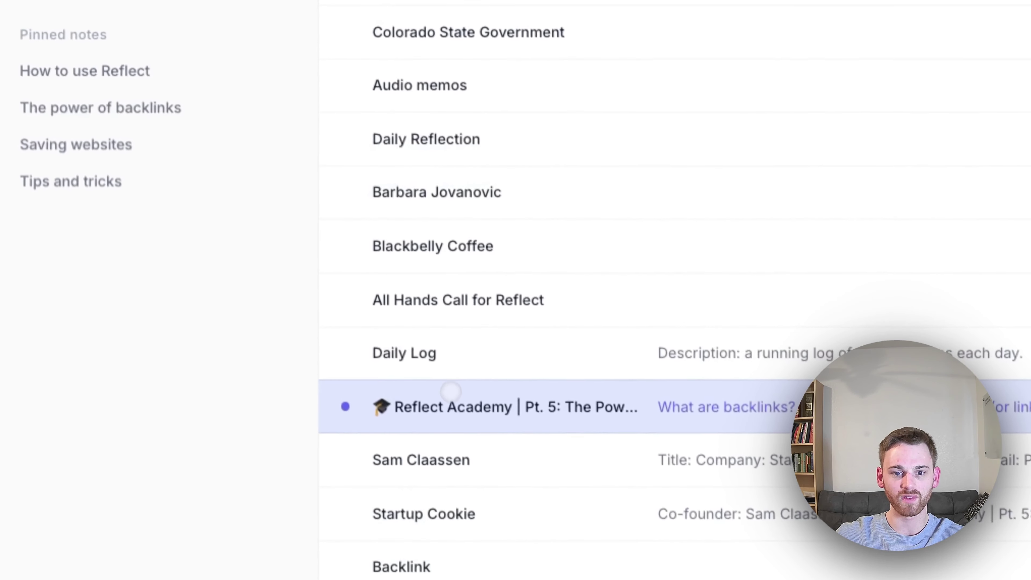
click(450, 394)
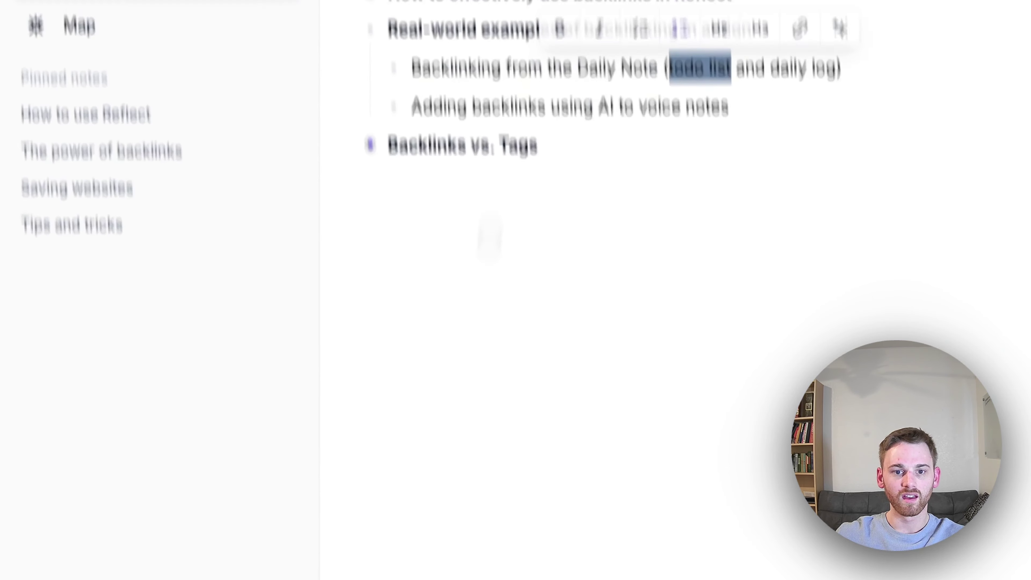
click(385, 236)
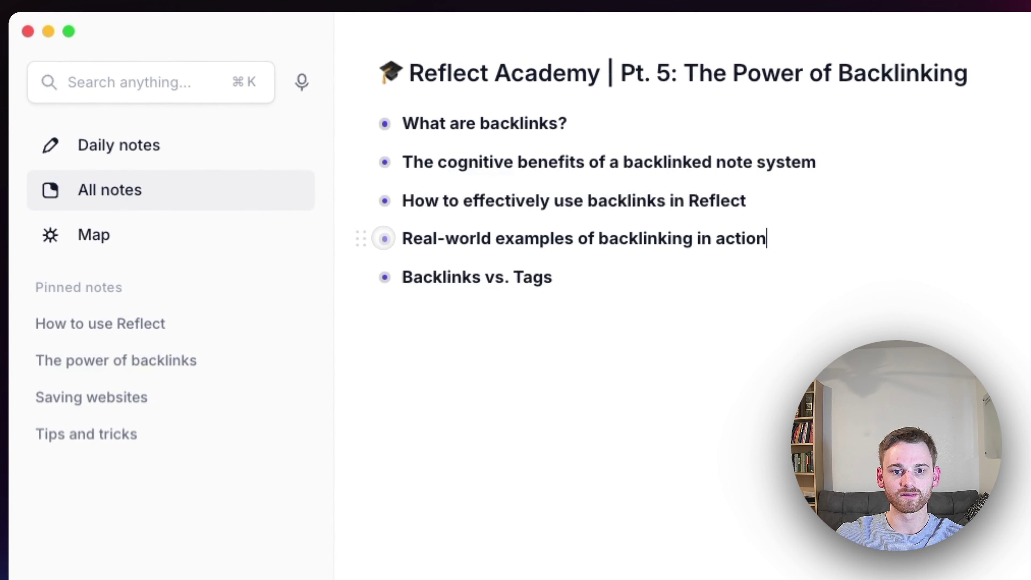
click(384, 277)
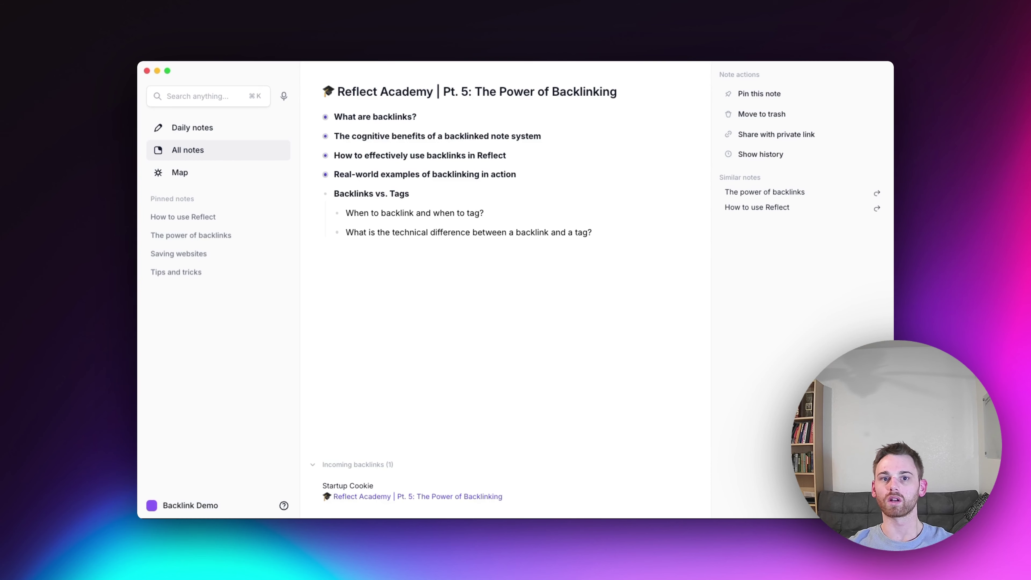
Show all notes, open the custom tag filter, and switch to the first, personal workspace
click(205, 153)
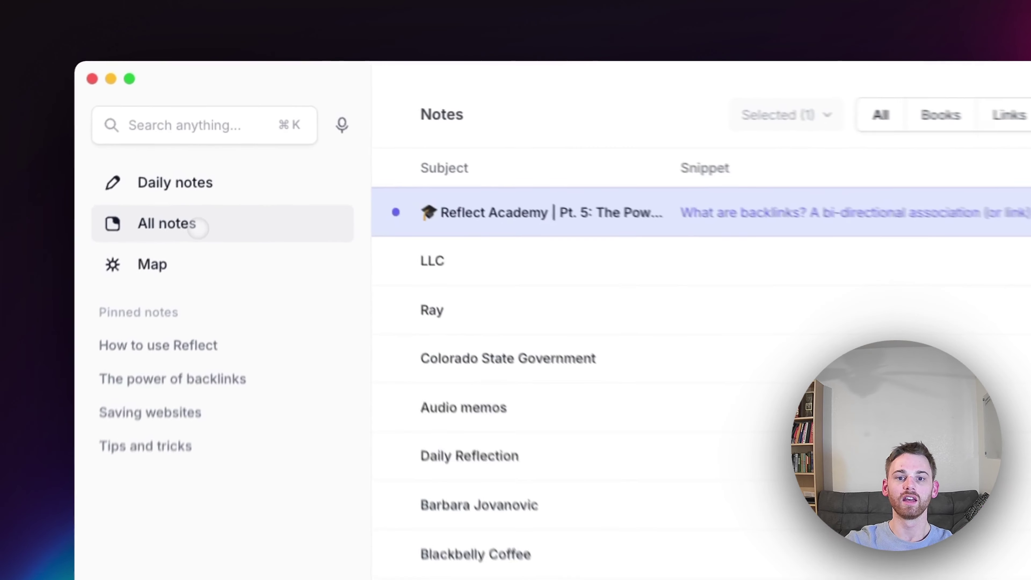
click(757, 107)
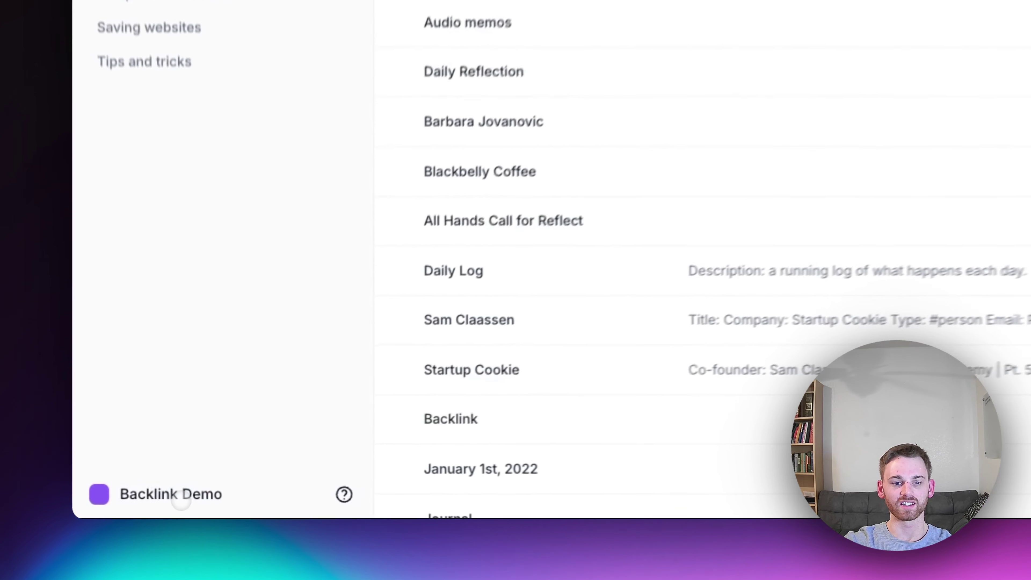
click(181, 502)
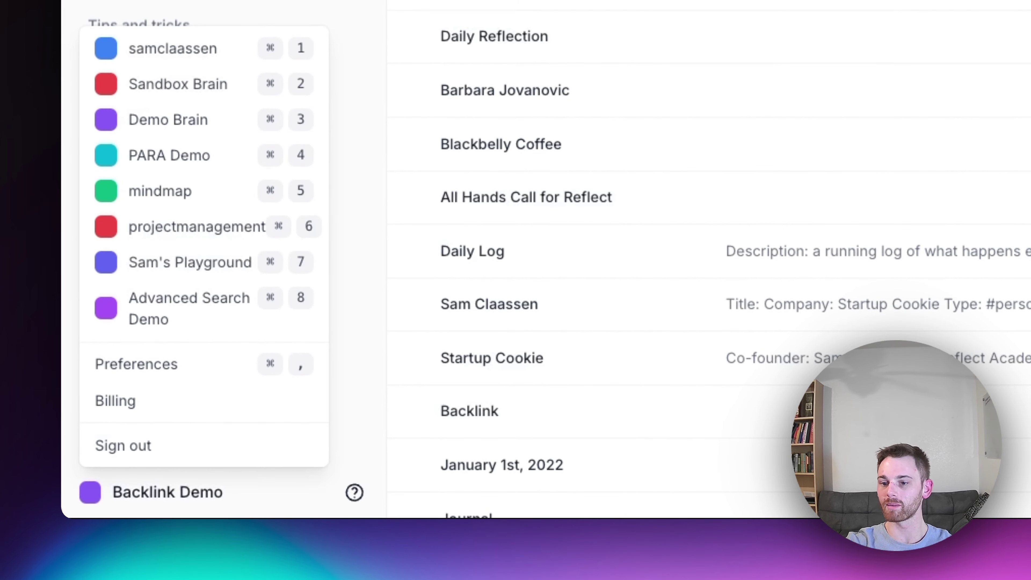
key(super+1)
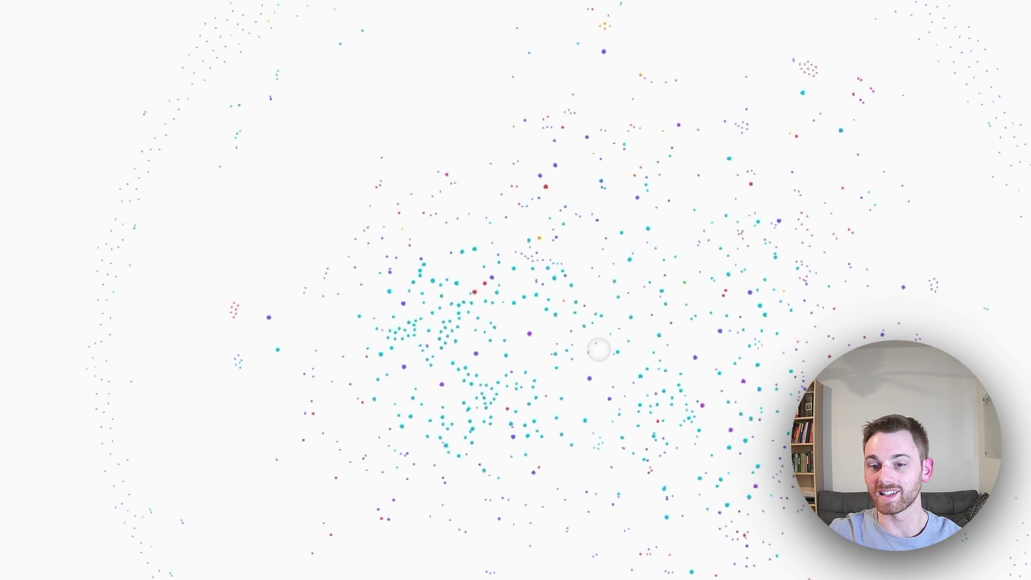
scroll(604, 350, up, 5)
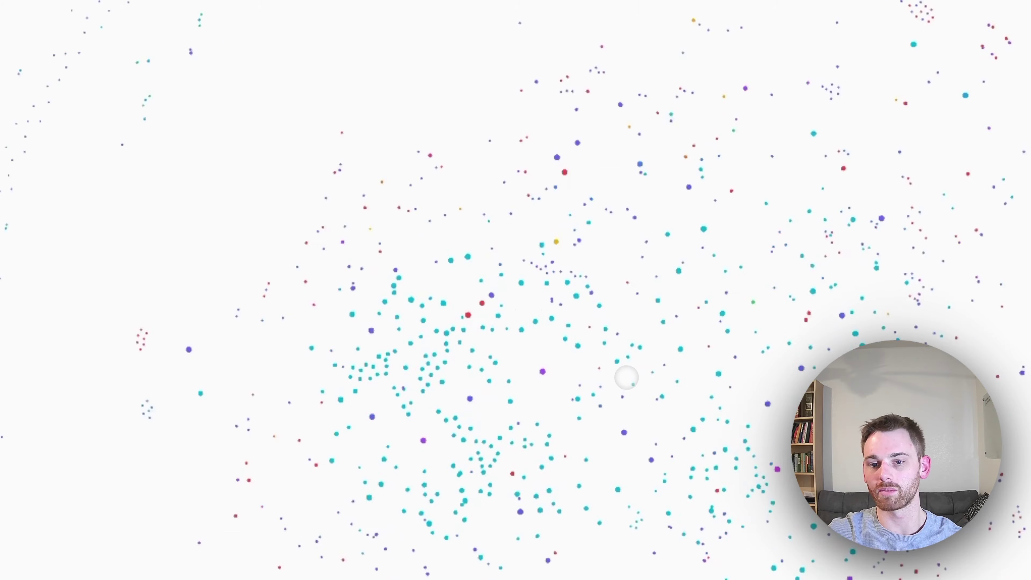
scroll(628, 381, down, 5)
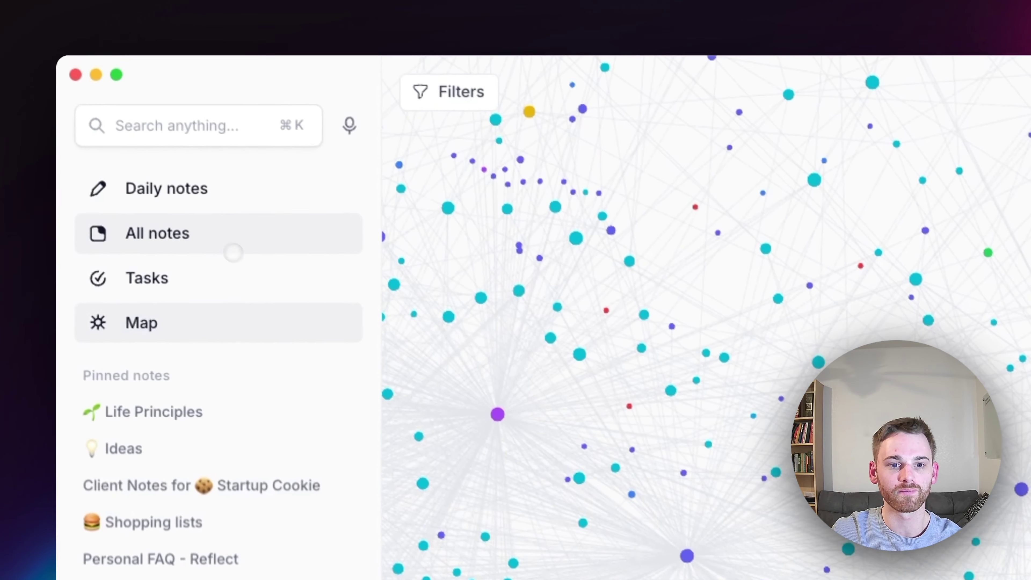
Leave the map and filter all notes by the #city custom tag
click(233, 252)
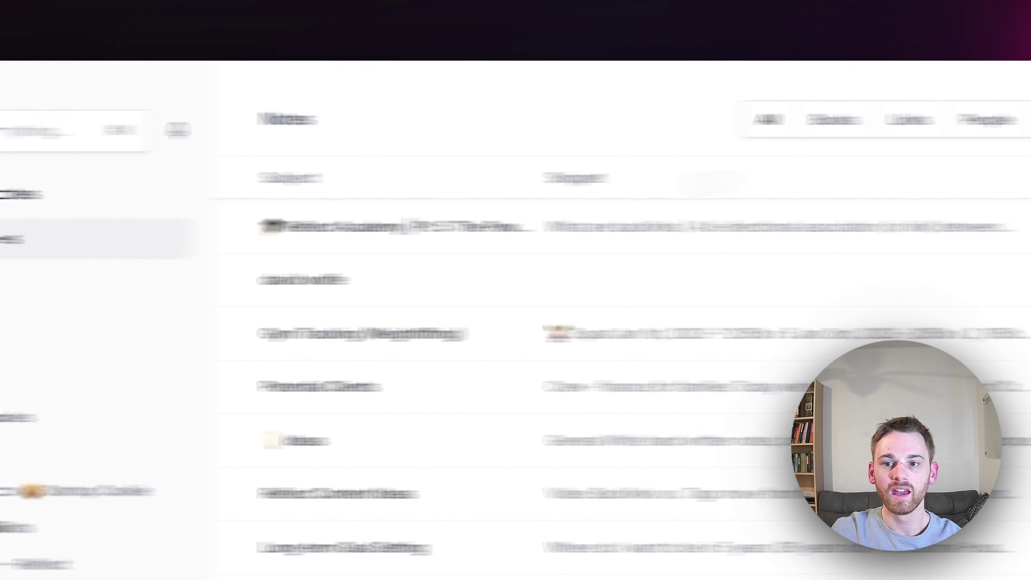
click(769, 118)
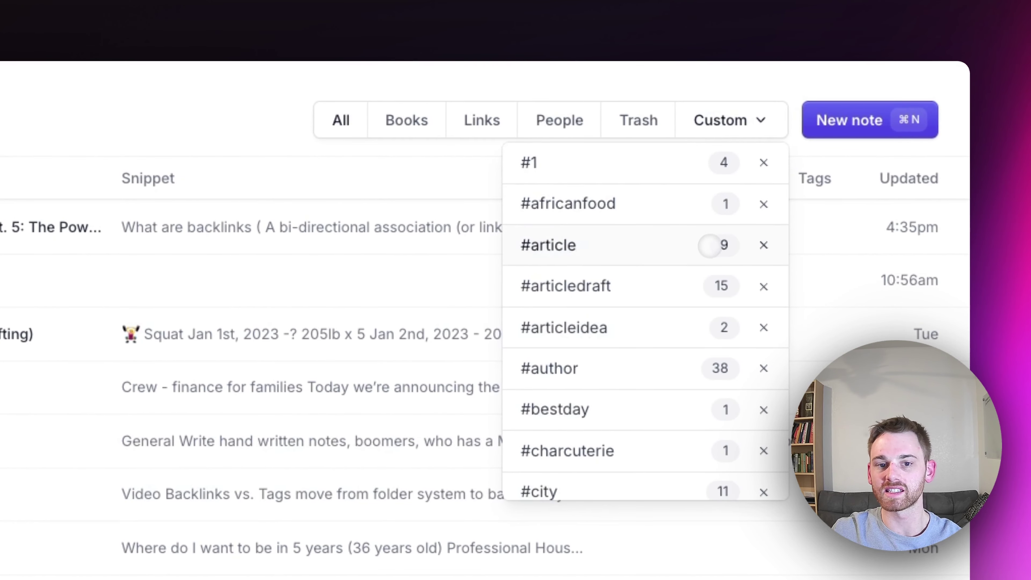
scroll(697, 318, down, 2)
scroll(694, 317, down, 4)
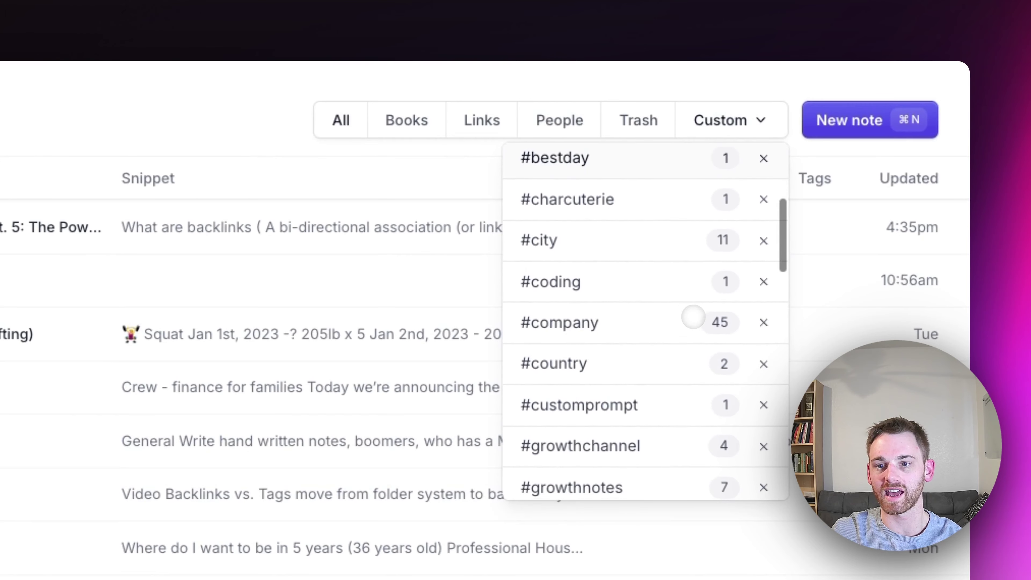
scroll(692, 317, up, 6)
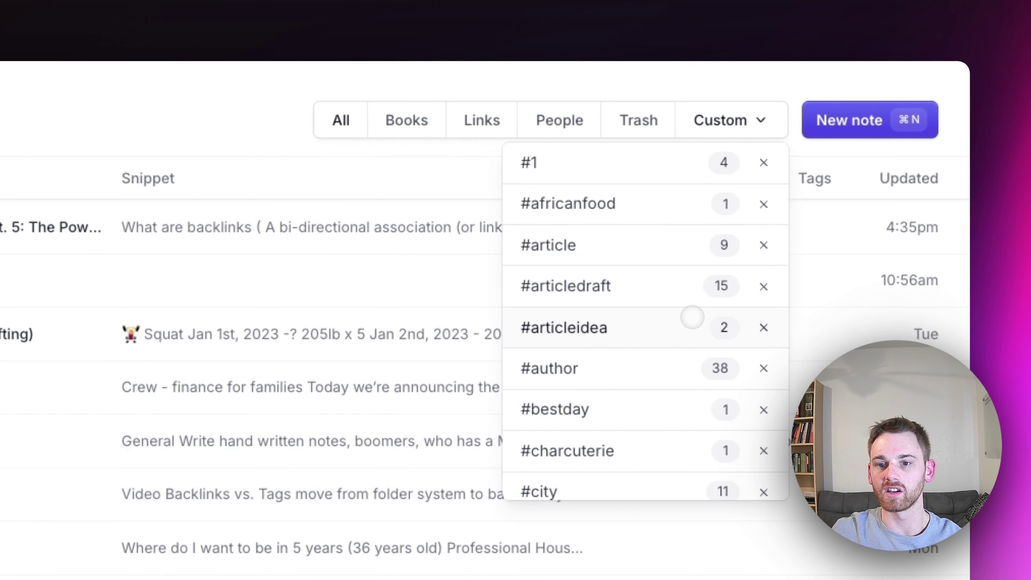
scroll(674, 332, down, 4)
scroll(668, 341, down, 1)
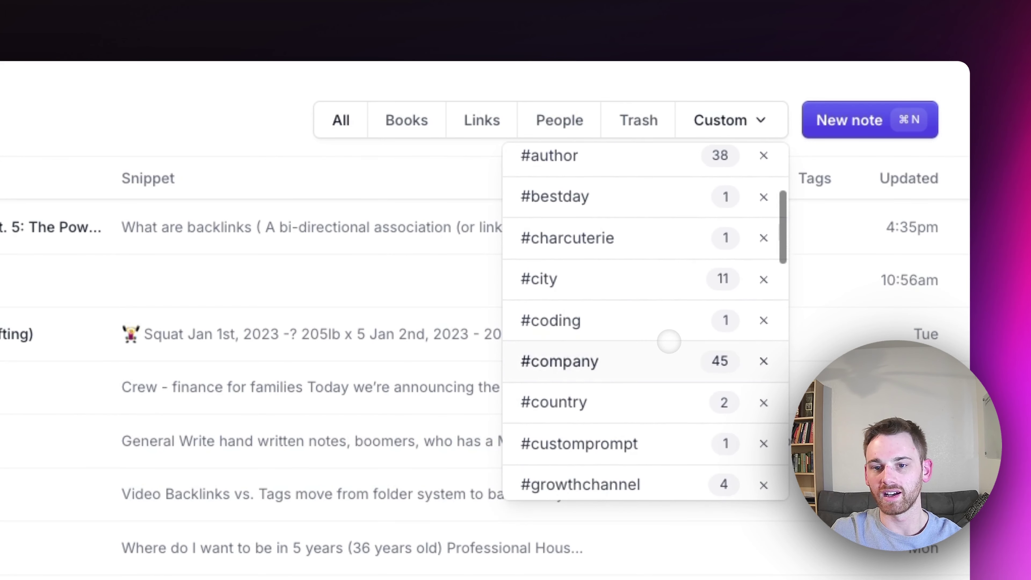
click(626, 287)
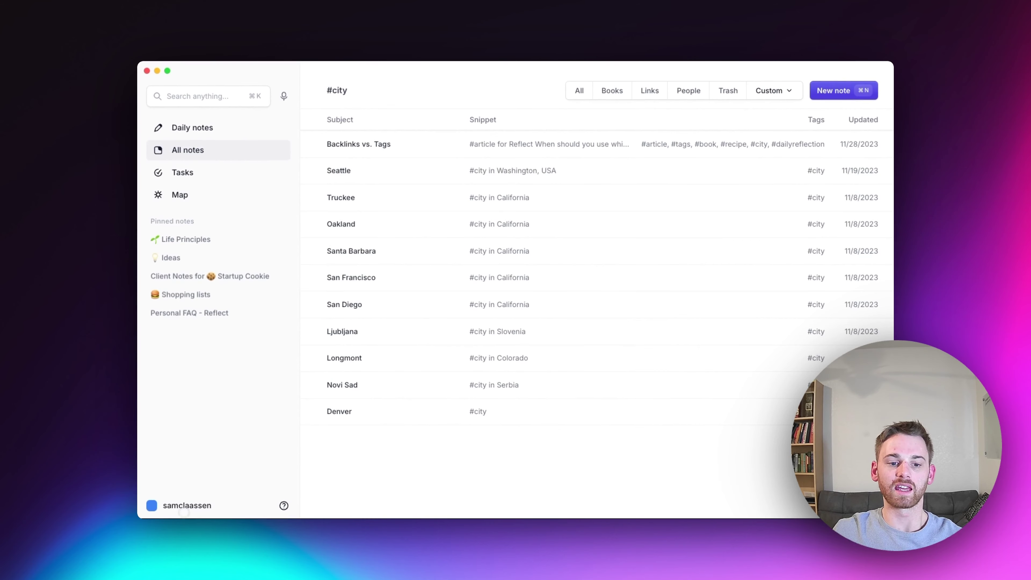
Switch to the Backlink Demo workspace and open the Reflect Academy Pt. 5 note
click(181, 505)
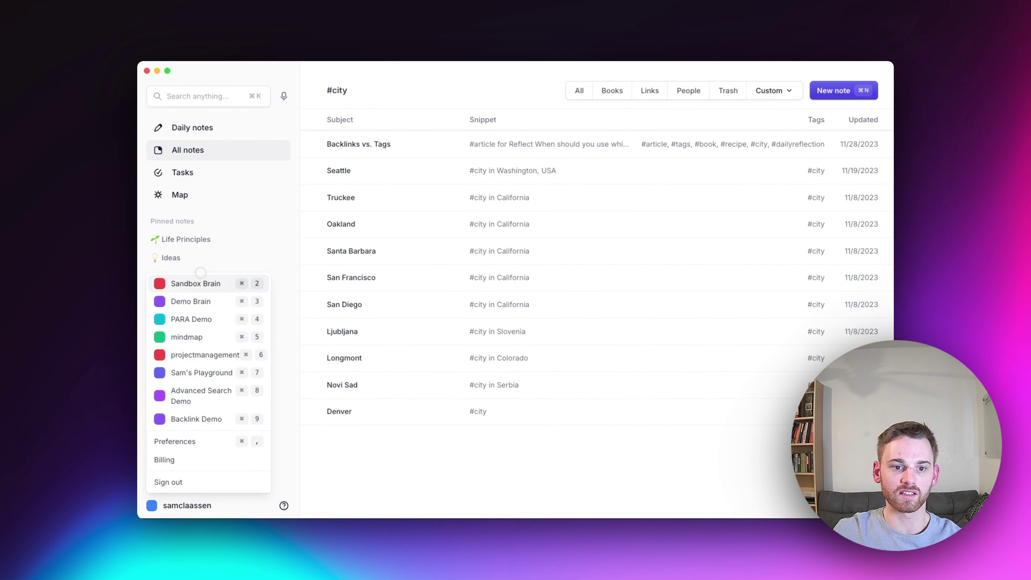
click(208, 414)
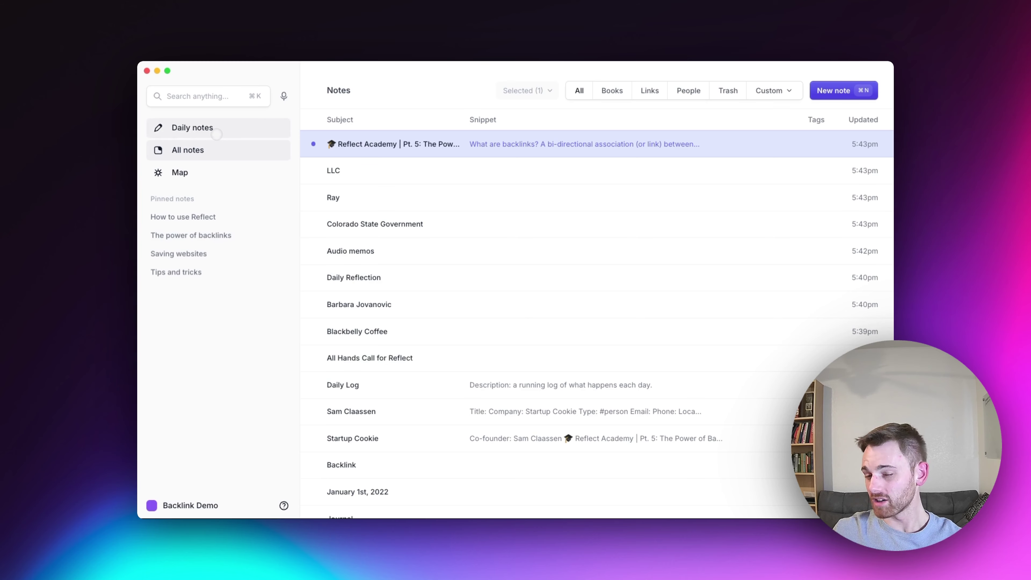
key(Return)
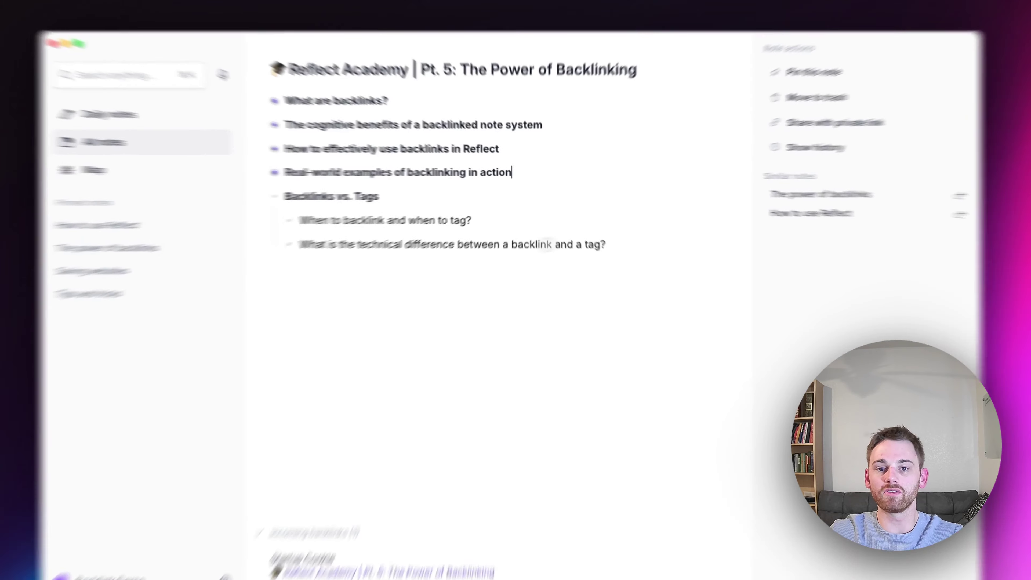
click(618, 237)
key(Return)
text(#)
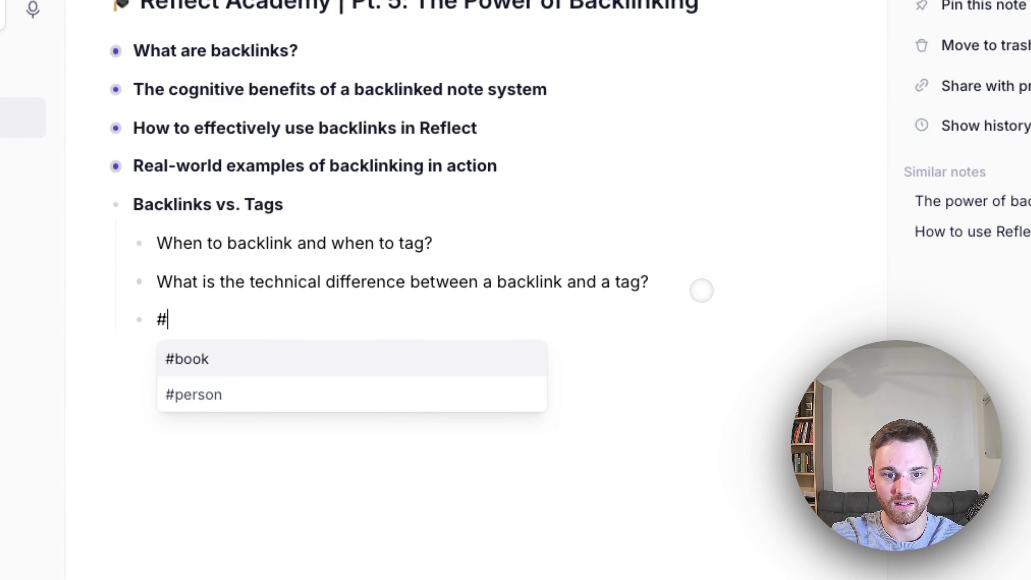
key(Return)
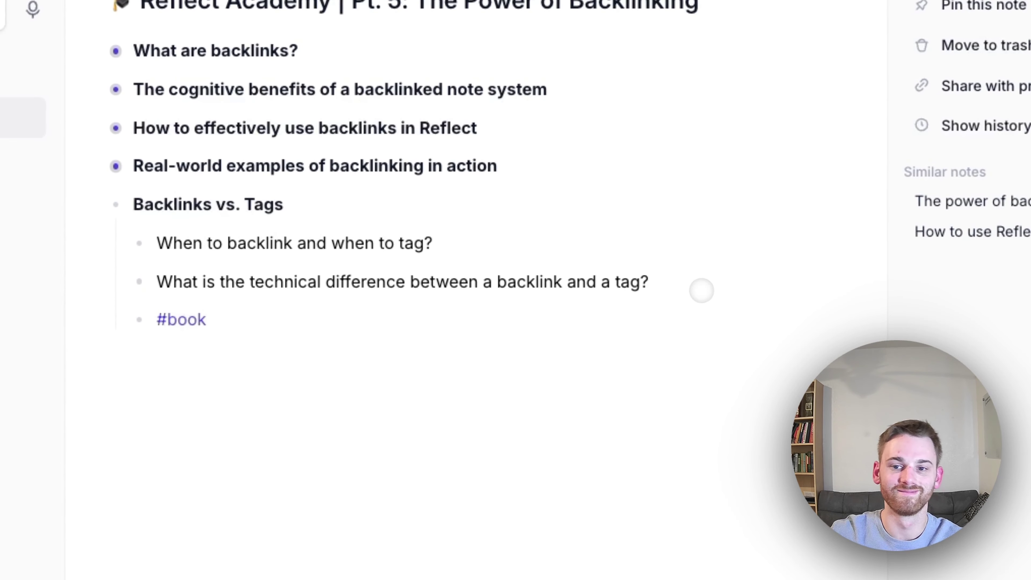
click(374, 338)
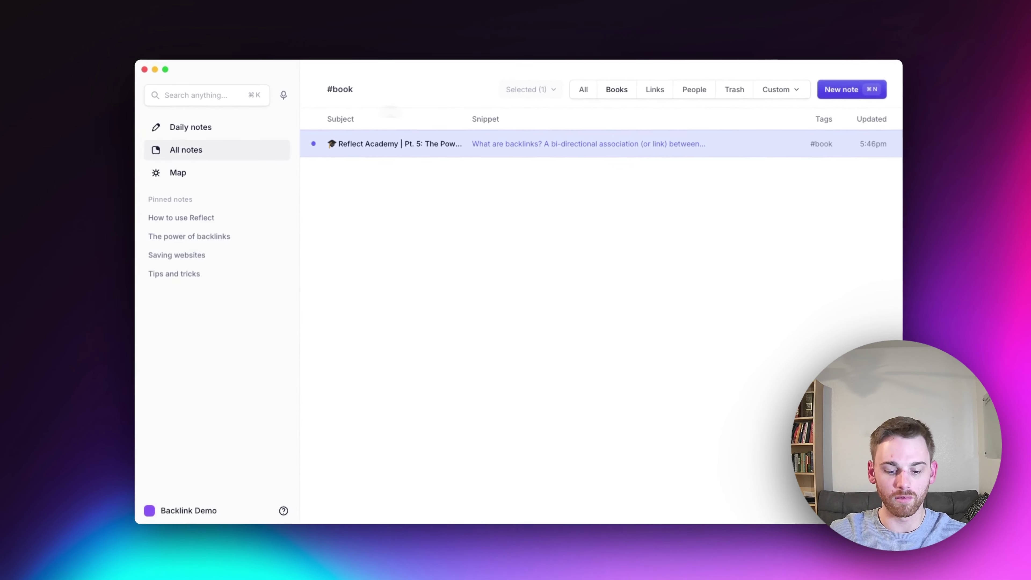
key(Return)
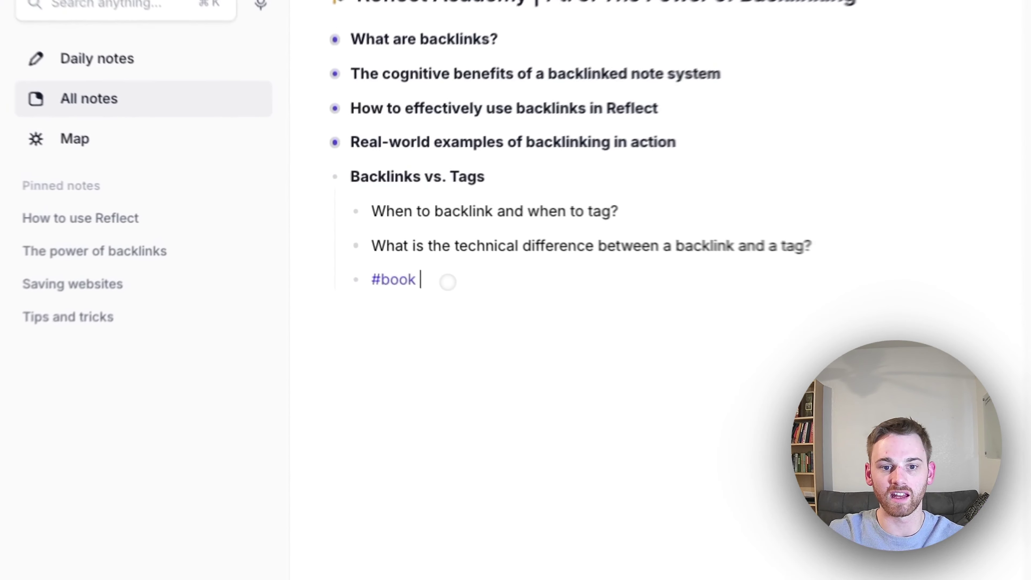
key(Return)
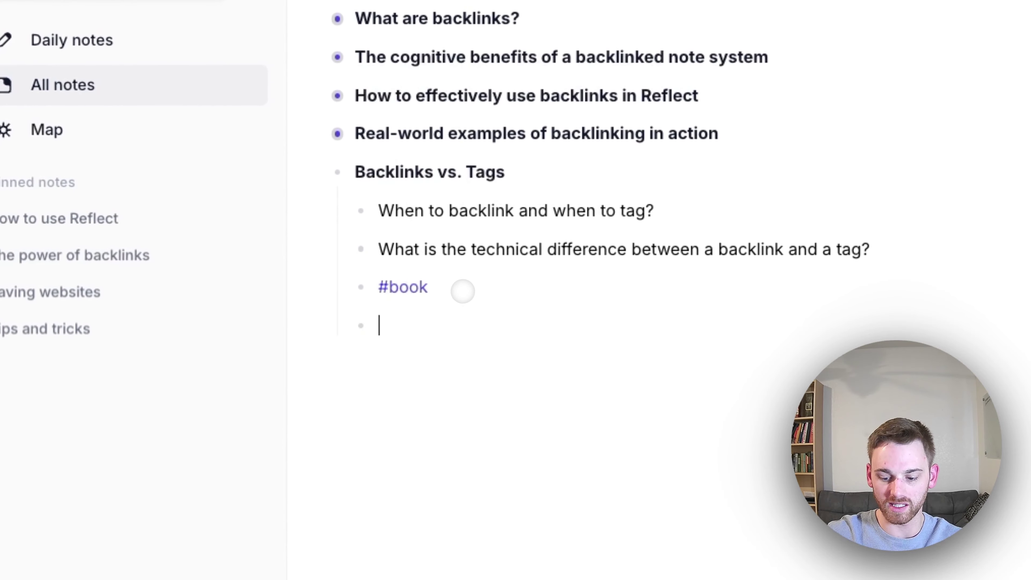
text([[)
text(#book)
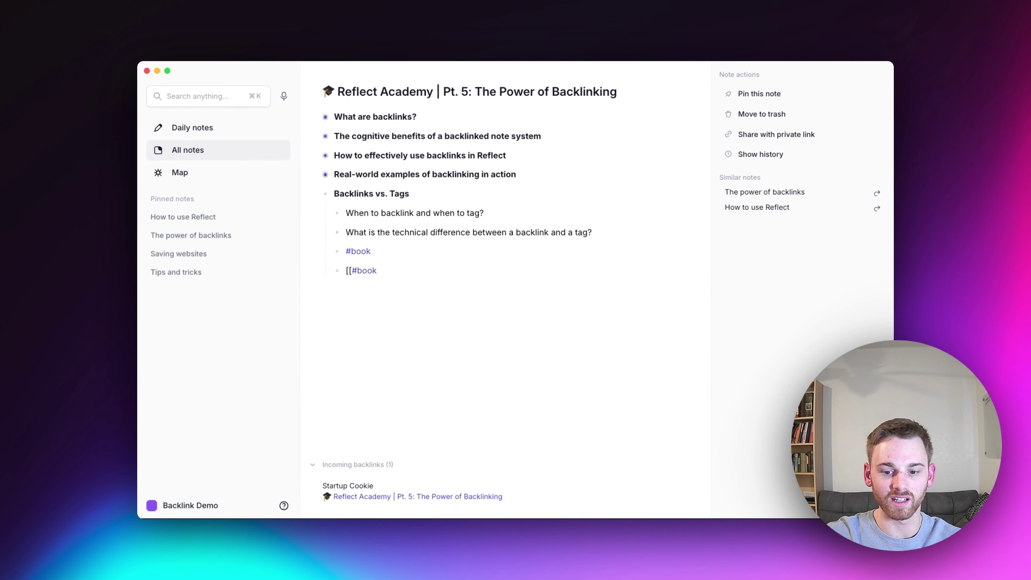
text( ]])
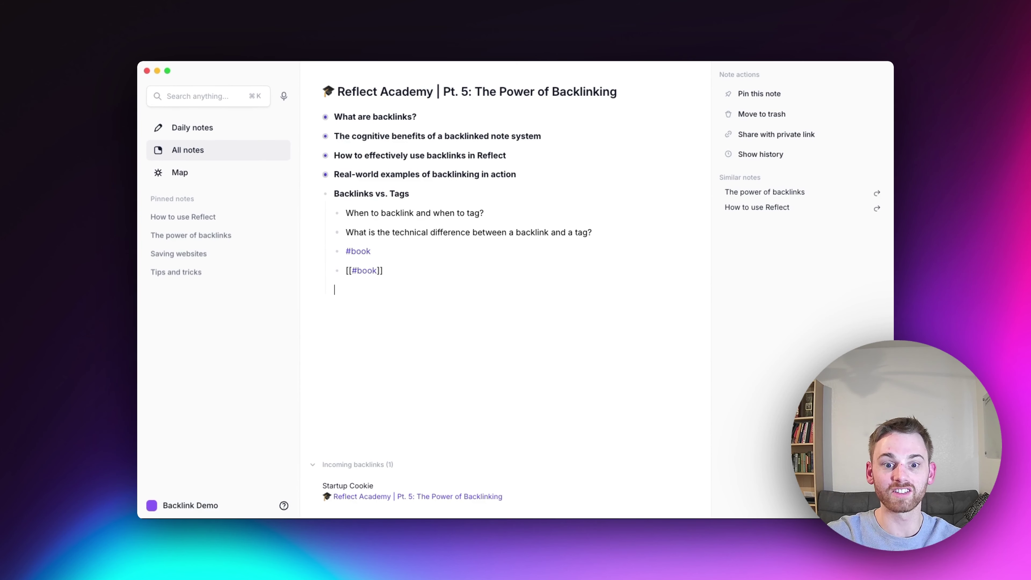
key(BackSpace)
key(BackSpace)
key(BackSpace)
key(BackSpace)
key(BackSpace)
key(BackSpace)
key(BackSpace)
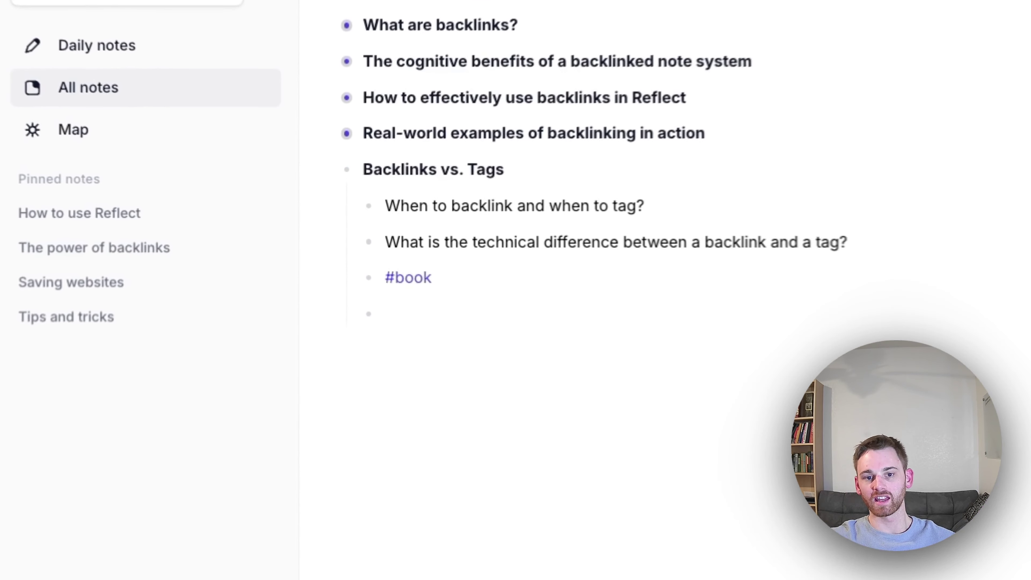
double_click(365, 254)
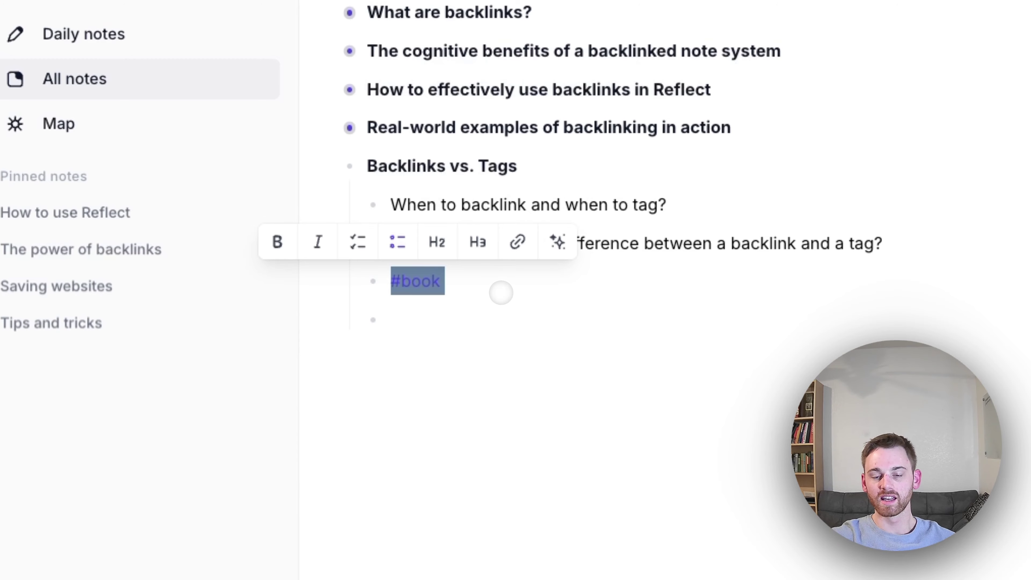
key(BackSpace)
key(BackSpace)
key(BackSpace)
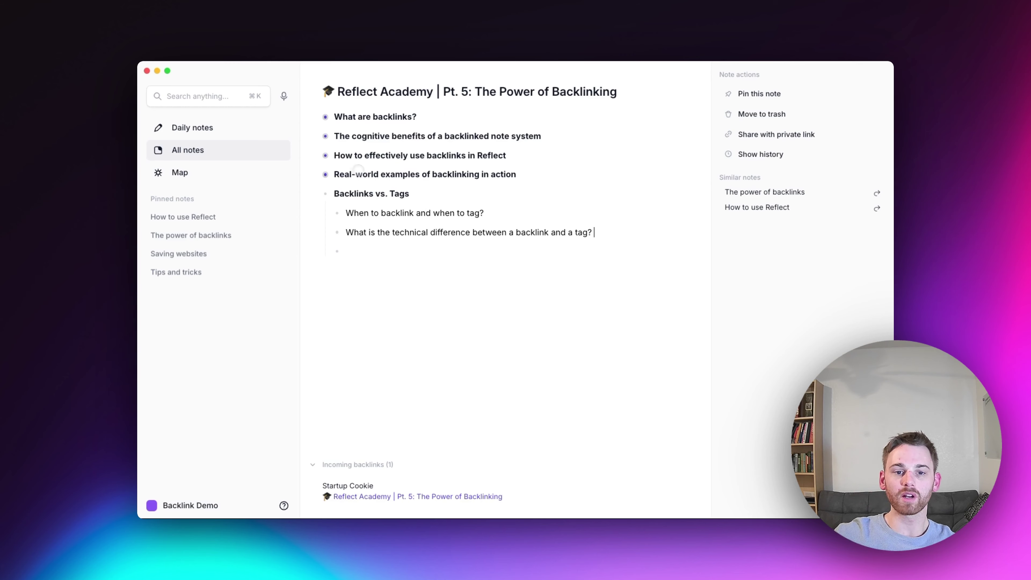
Remove the empty bullet, expand all four outline sections, then open today's daily note with its Daily Log expanded
key(BackSpace)
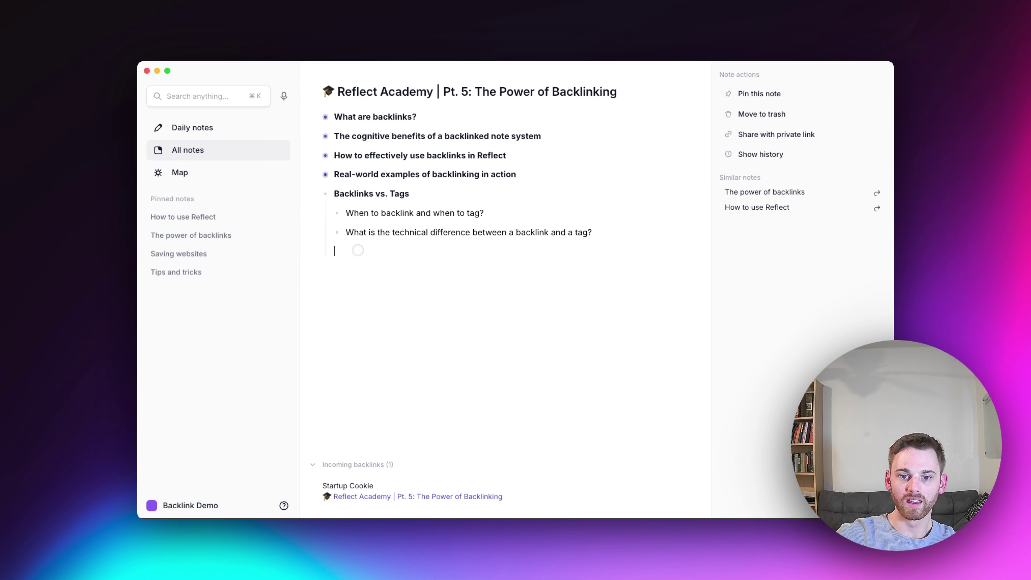
click(325, 174)
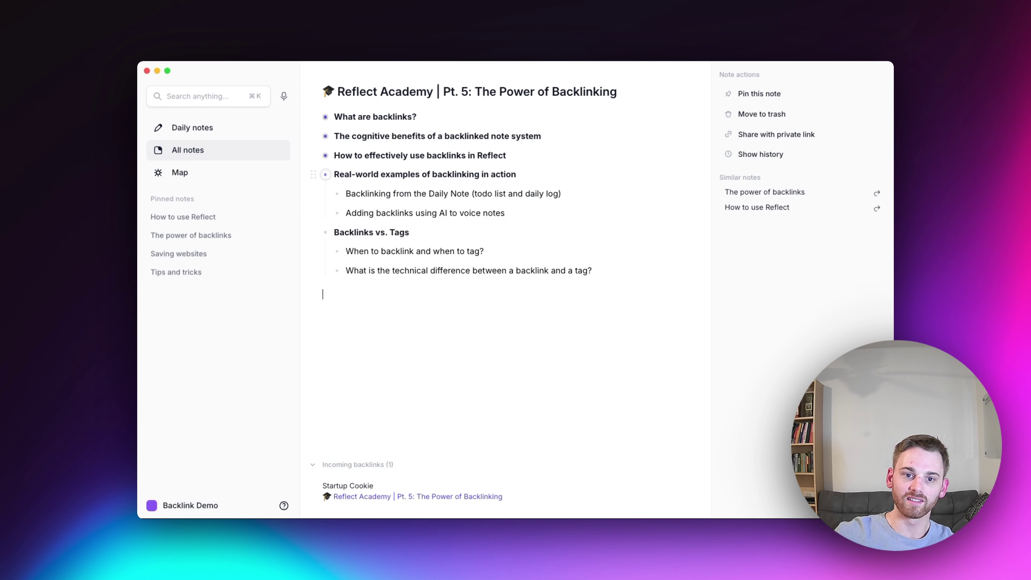
click(325, 155)
click(325, 136)
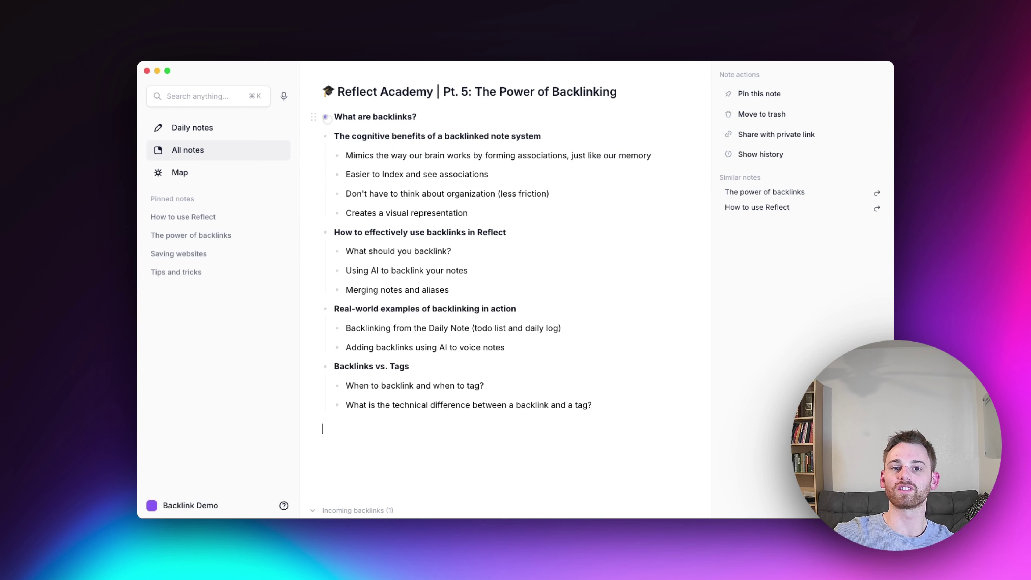
click(325, 116)
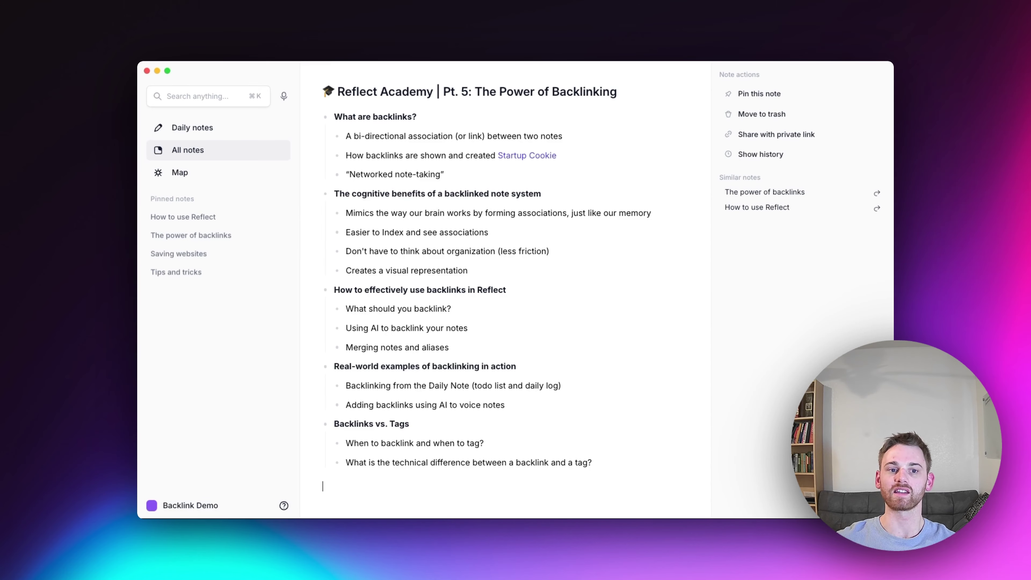
click(198, 127)
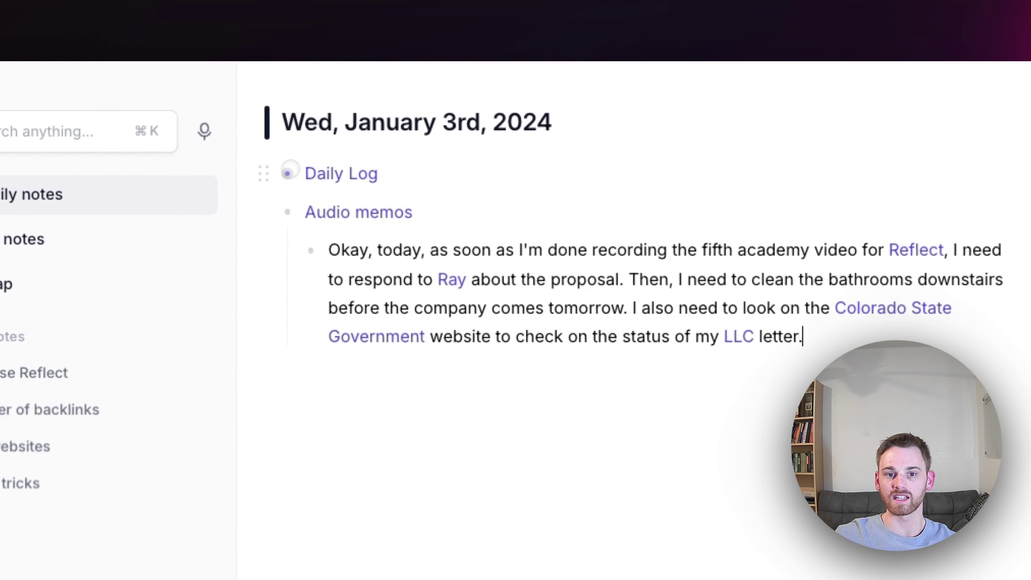
click(287, 173)
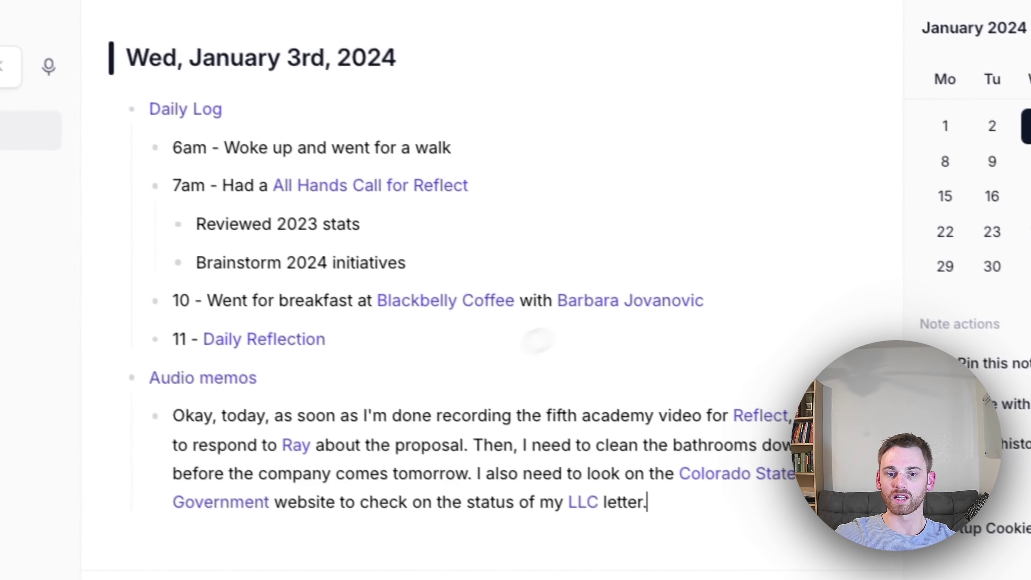